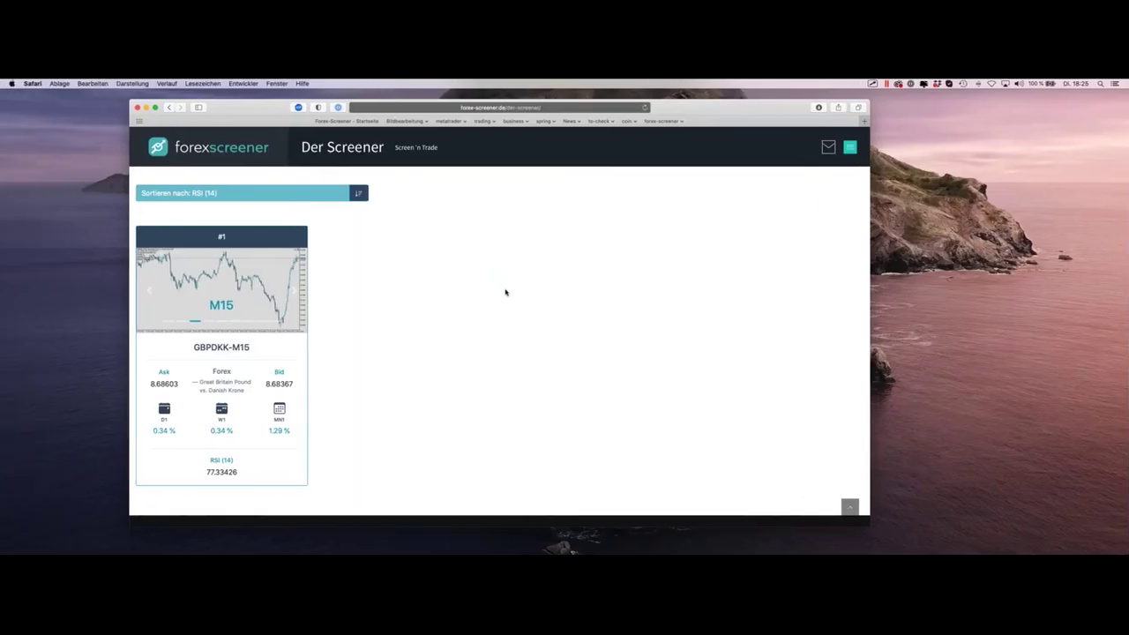
Step: Scroll back up to the Basic Filter grid with the M15, Forex and RSI > 70 filters
scroll(505, 291, up, 2)
Step: Remove the M15 time interval, Forex and RSI > 70 filters
click(484, 256)
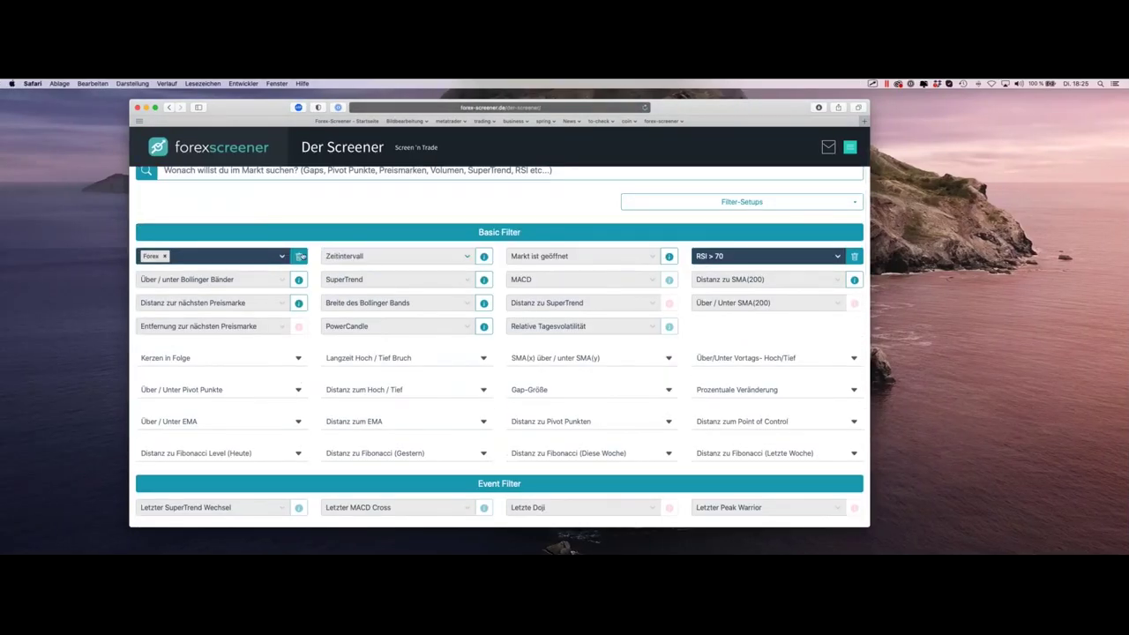
click(298, 256)
click(856, 257)
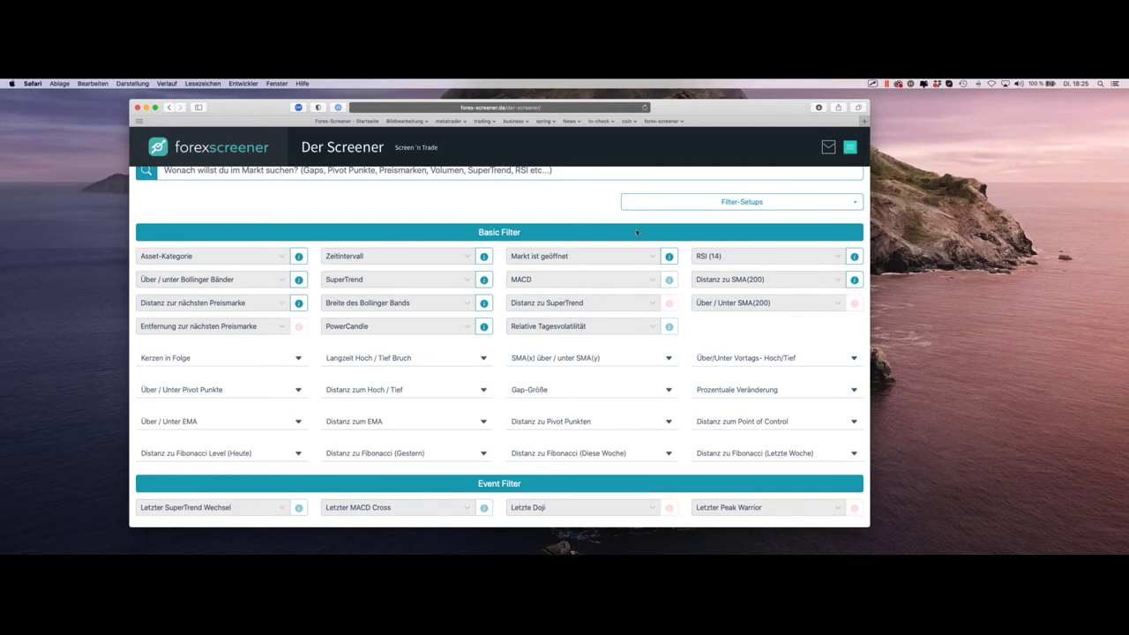
Step: Set 'Distanz zur nächsten Preismarke' to Distanz < 0.1% and view the 144 results
scroll(163, 225, down, 1)
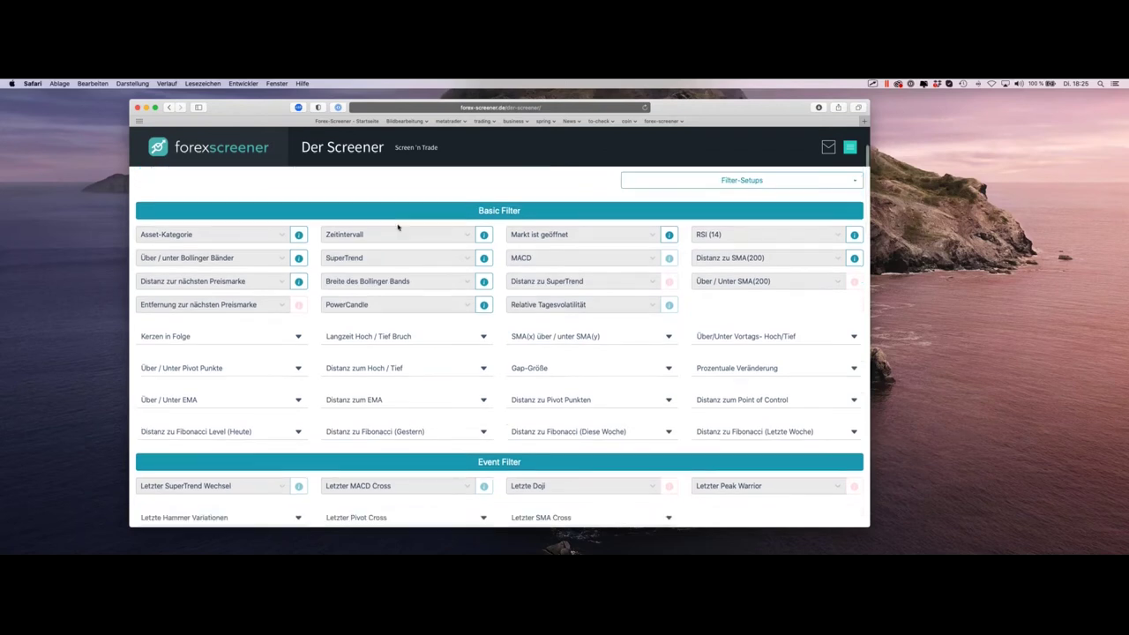
click(207, 282)
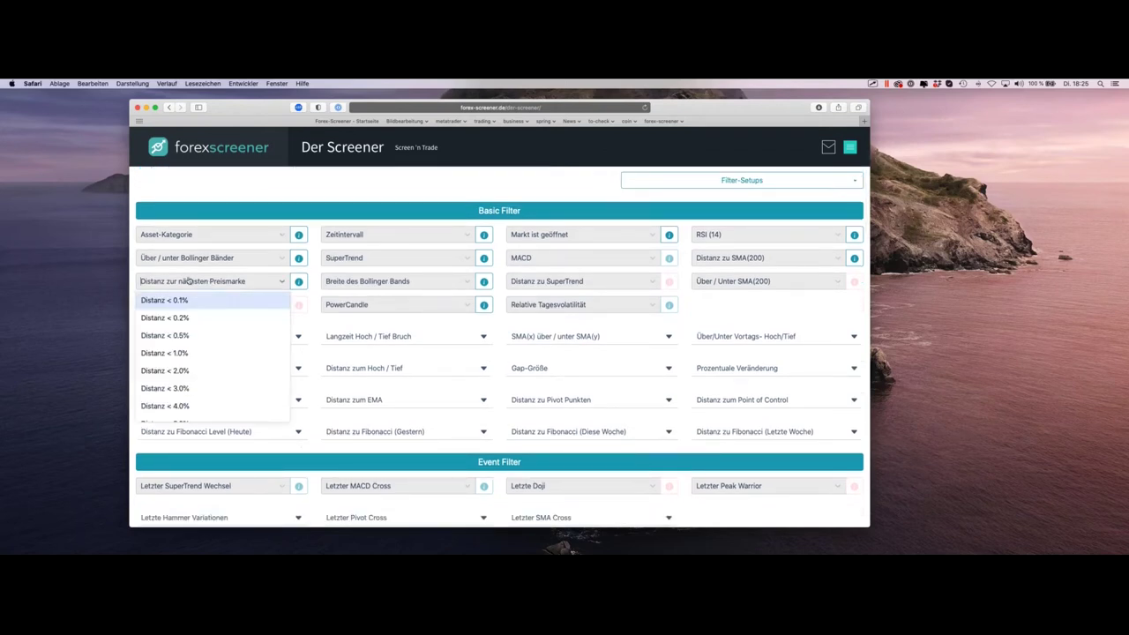
click(185, 301)
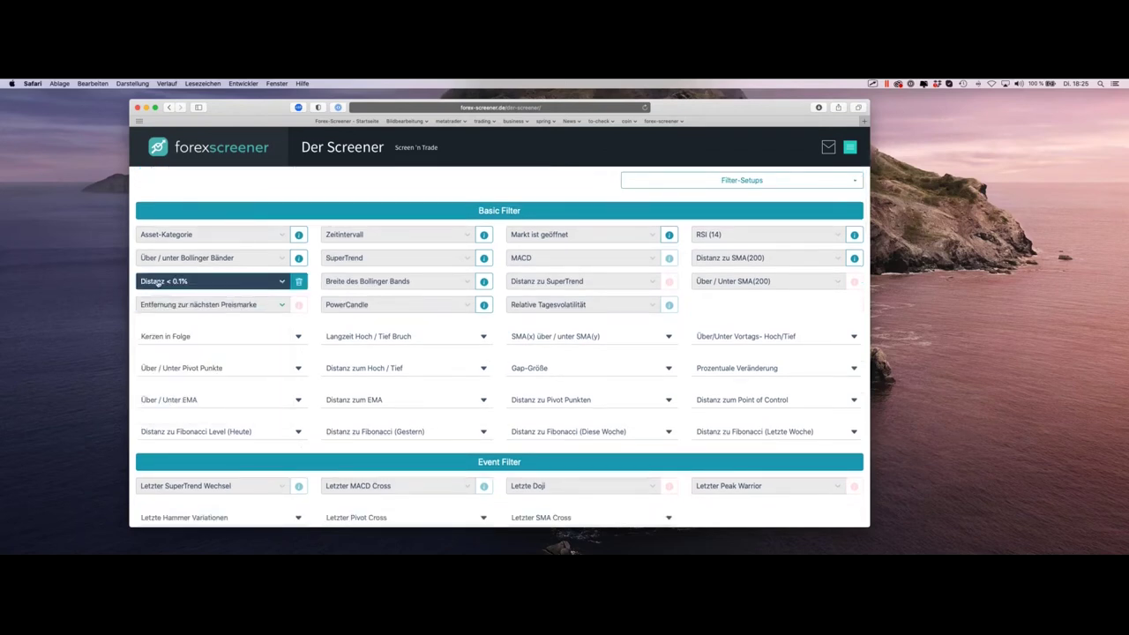
scroll(408, 250, up, 1)
scroll(407, 251, up, 2)
click(176, 347)
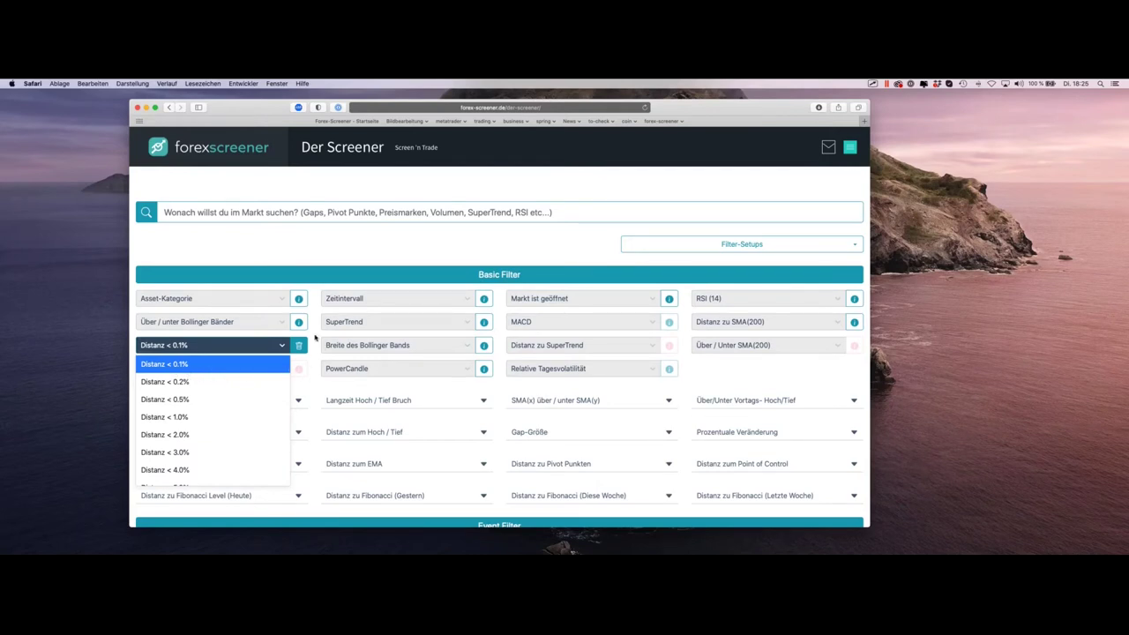
click(315, 338)
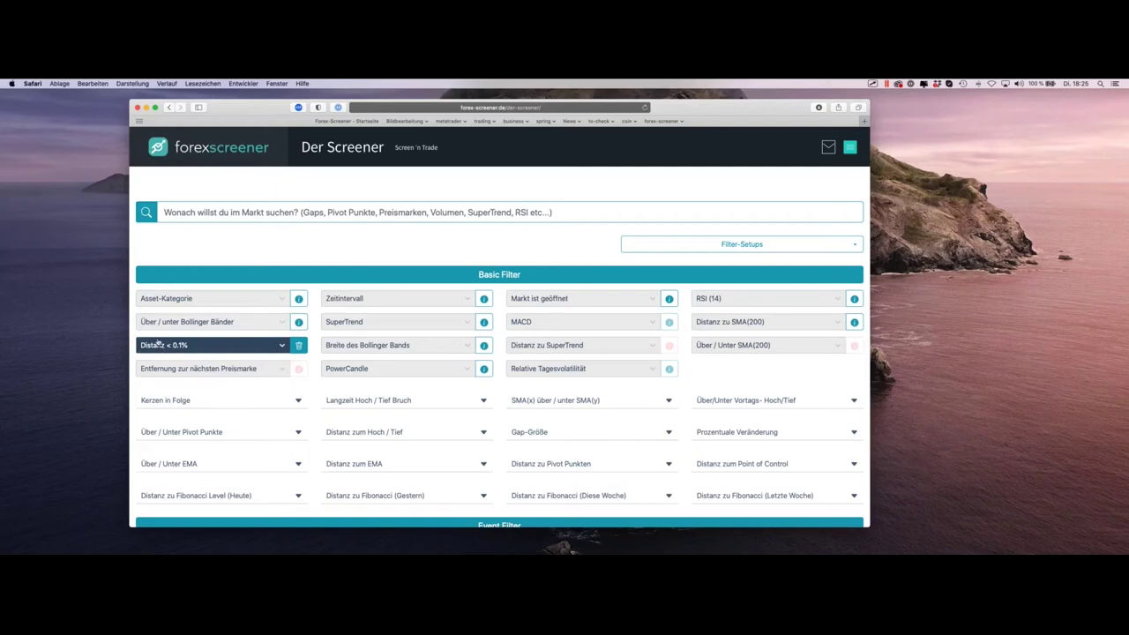
scroll(468, 302, down, 3)
scroll(385, 315, down, 8)
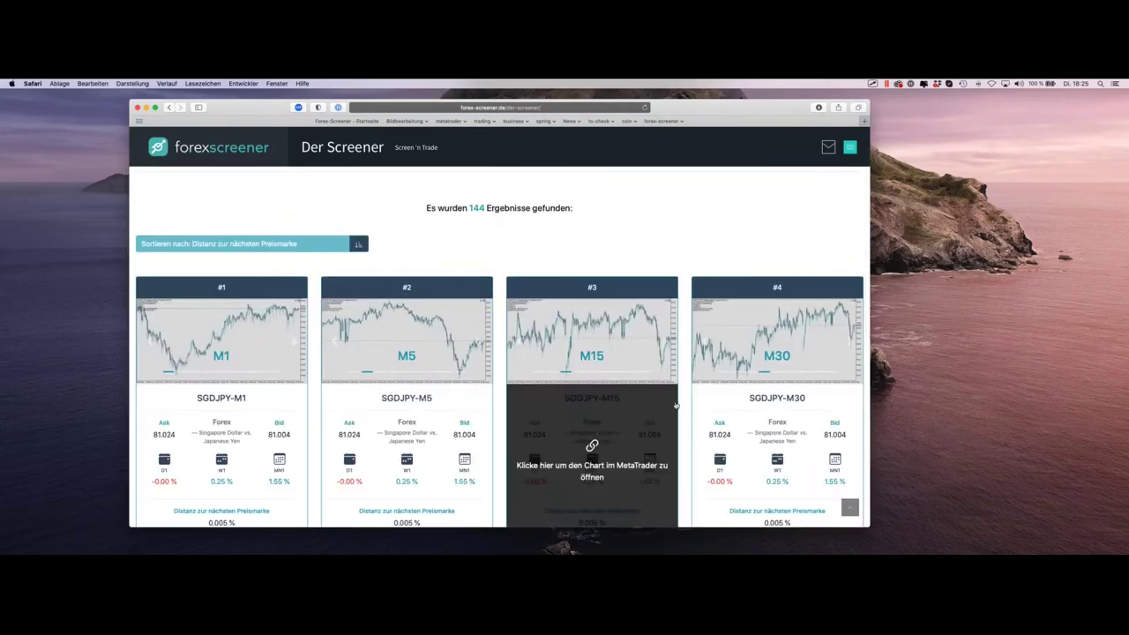
scroll(613, 393, down, 3)
scroll(530, 353, down, 4)
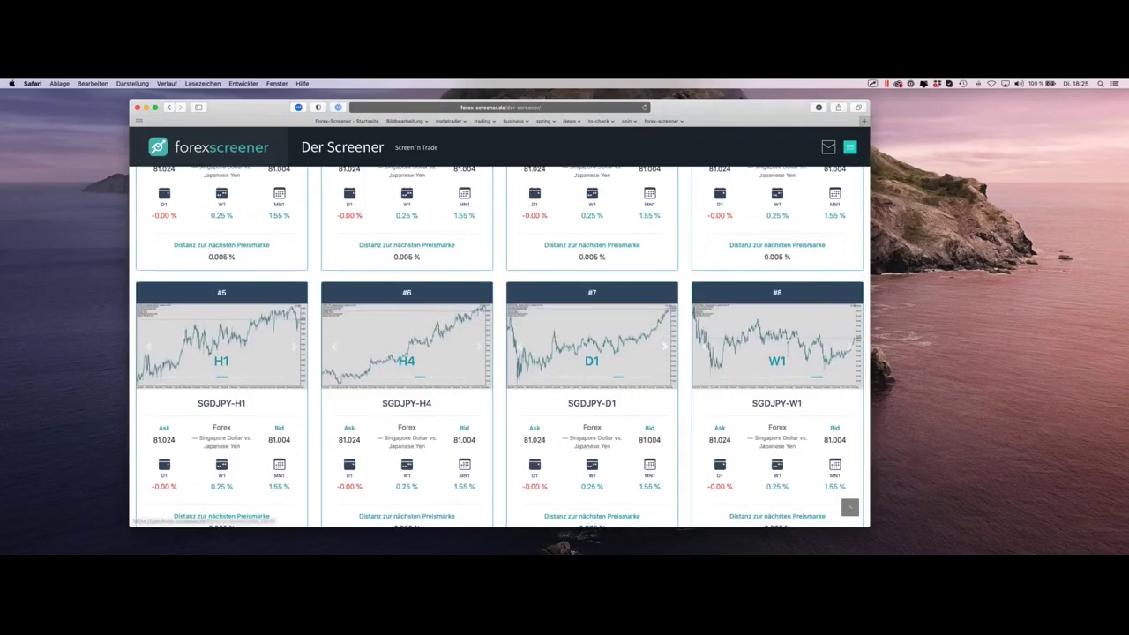
scroll(491, 352, up, 4)
scroll(490, 351, up, 2)
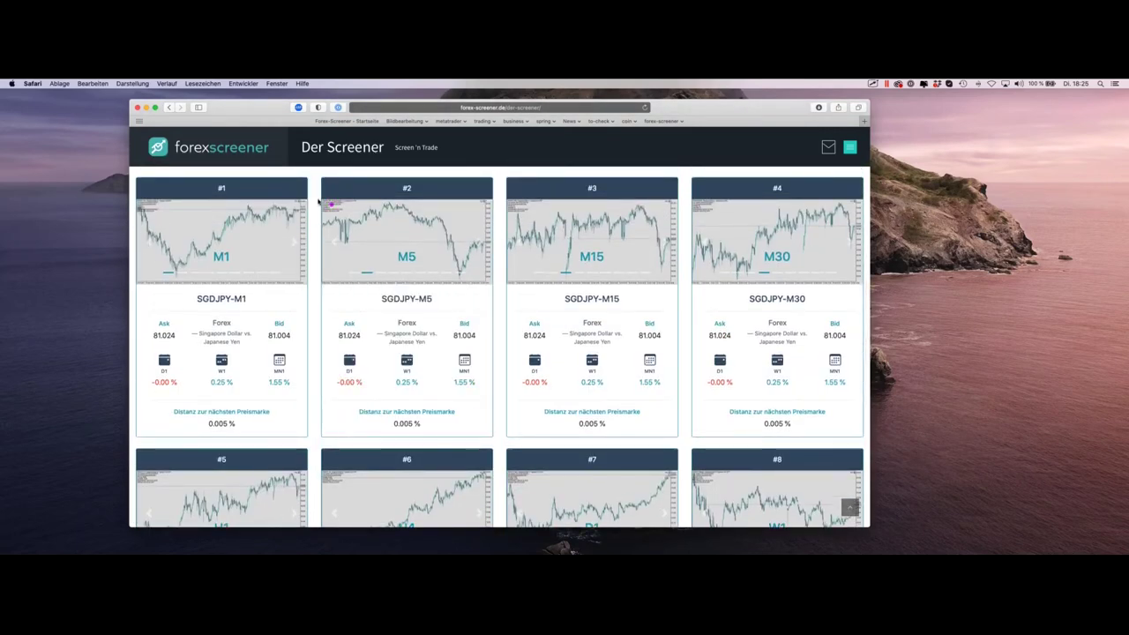
mouse_move(220, 216)
mouse_down()
mouse_move(214, 256)
mouse_move(226, 260)
mouse_move(236, 235)
mouse_up()
mouse_move(432, 226)
mouse_down()
mouse_move(432, 261)
mouse_move(443, 251)
mouse_up()
scroll(540, 238, up, 1)
scroll(539, 238, up, 3)
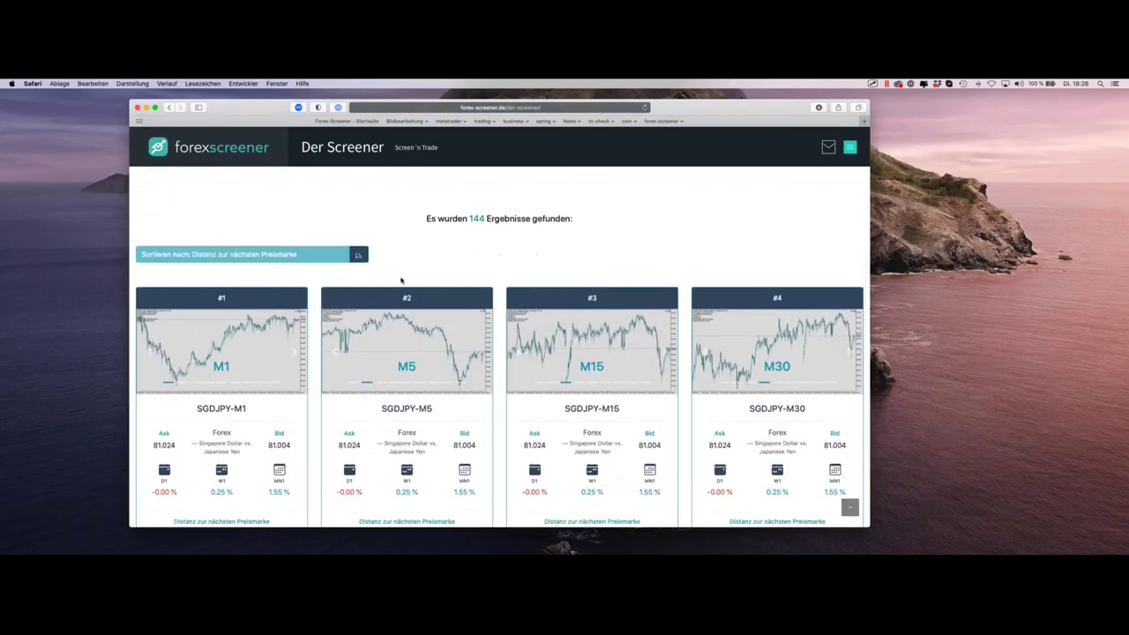
scroll(334, 292, up, 10)
Step: Set Zeitintervall to M5 for 16 results and open the top SGDJPY-M5 card in MetaTrader
click(353, 308)
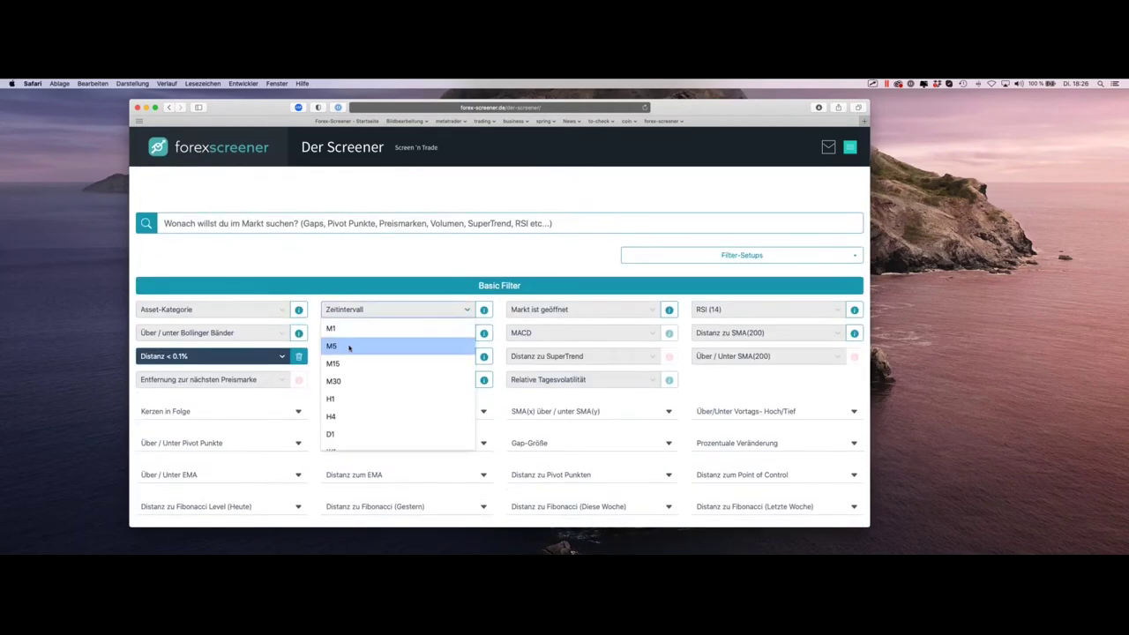
click(350, 347)
scroll(497, 285, down, 8)
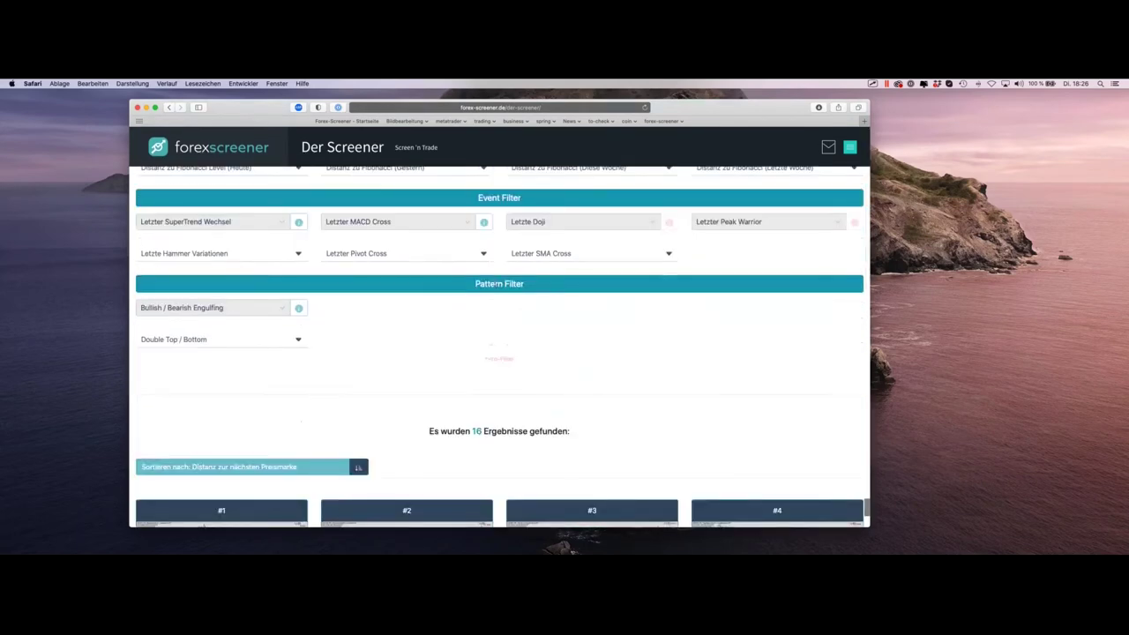
scroll(497, 285, down, 5)
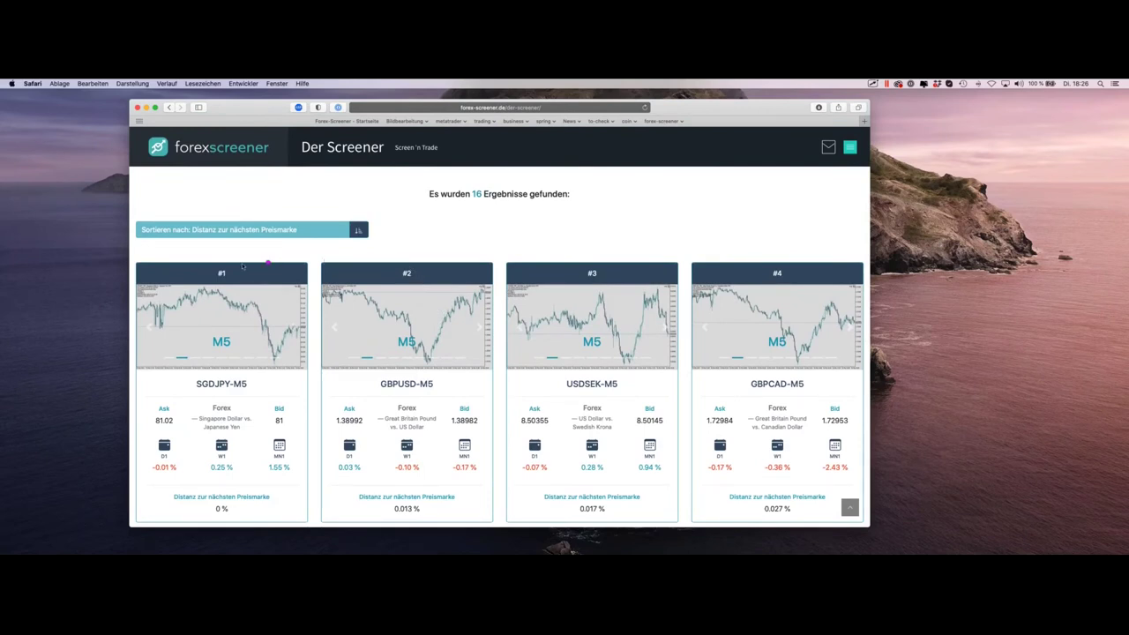
mouse_move(262, 380)
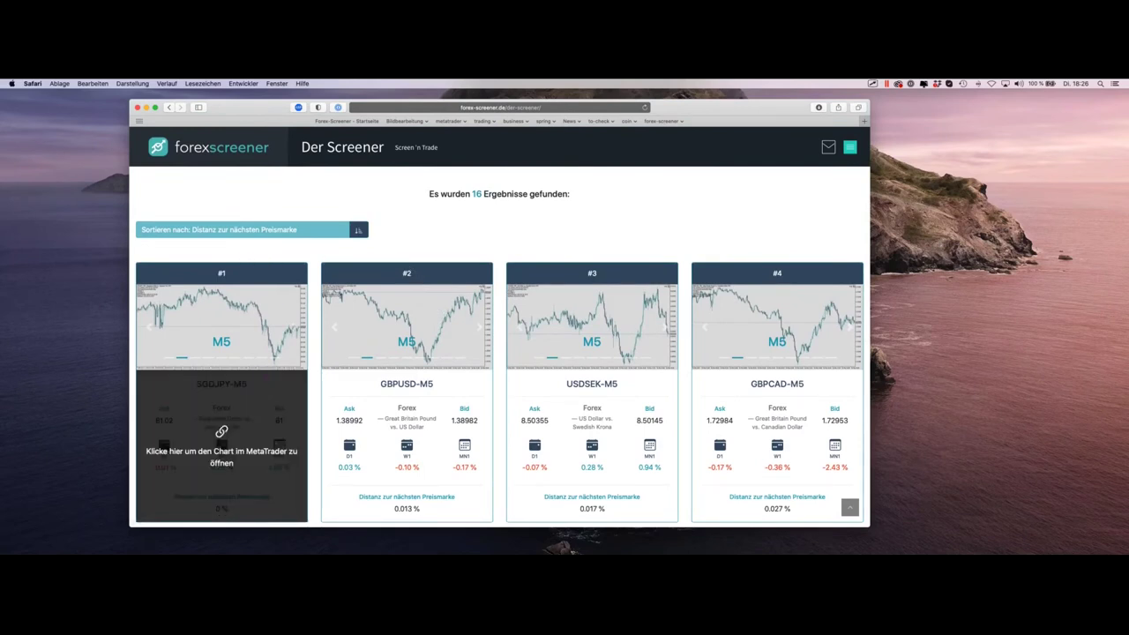
click(222, 446)
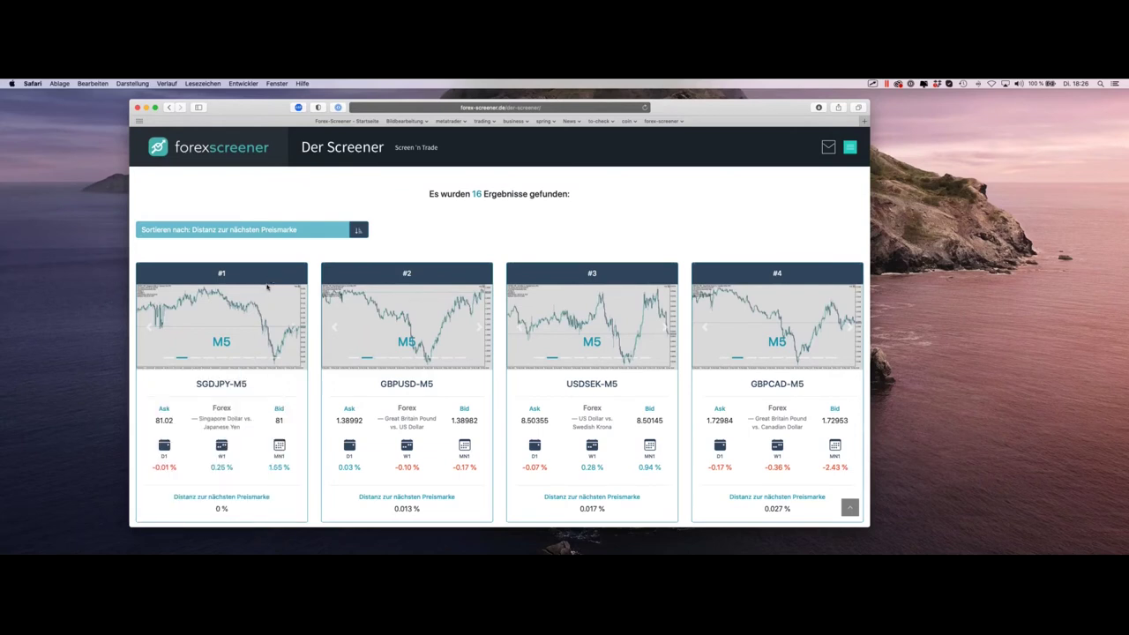
mouse_move(210, 420)
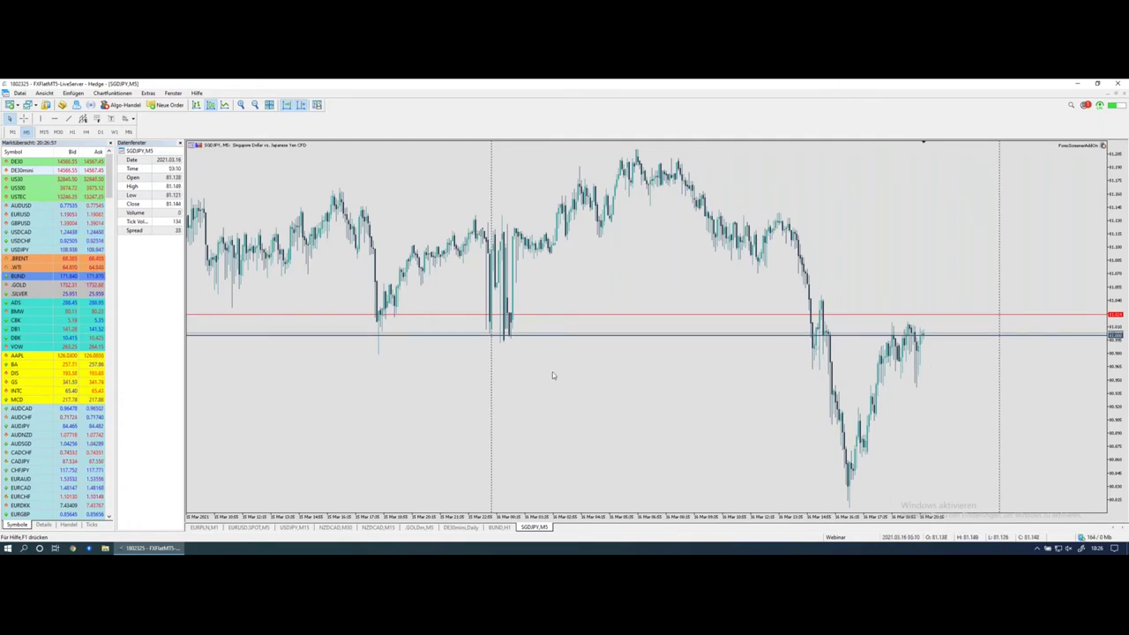
drag(564, 340, 650, 338)
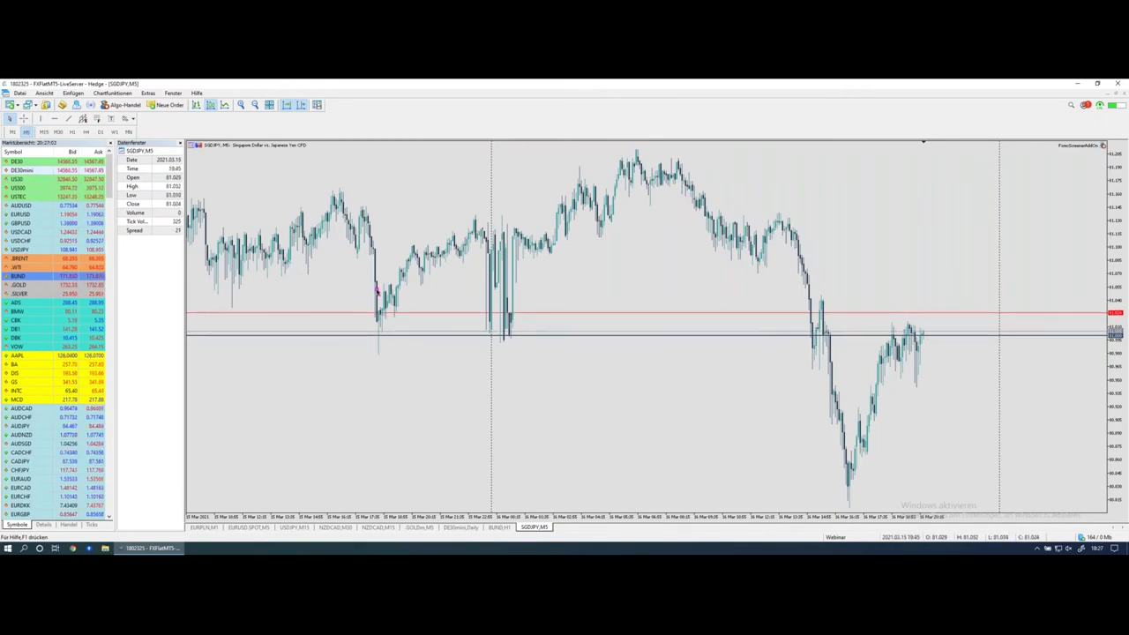
drag(373, 310, 377, 336)
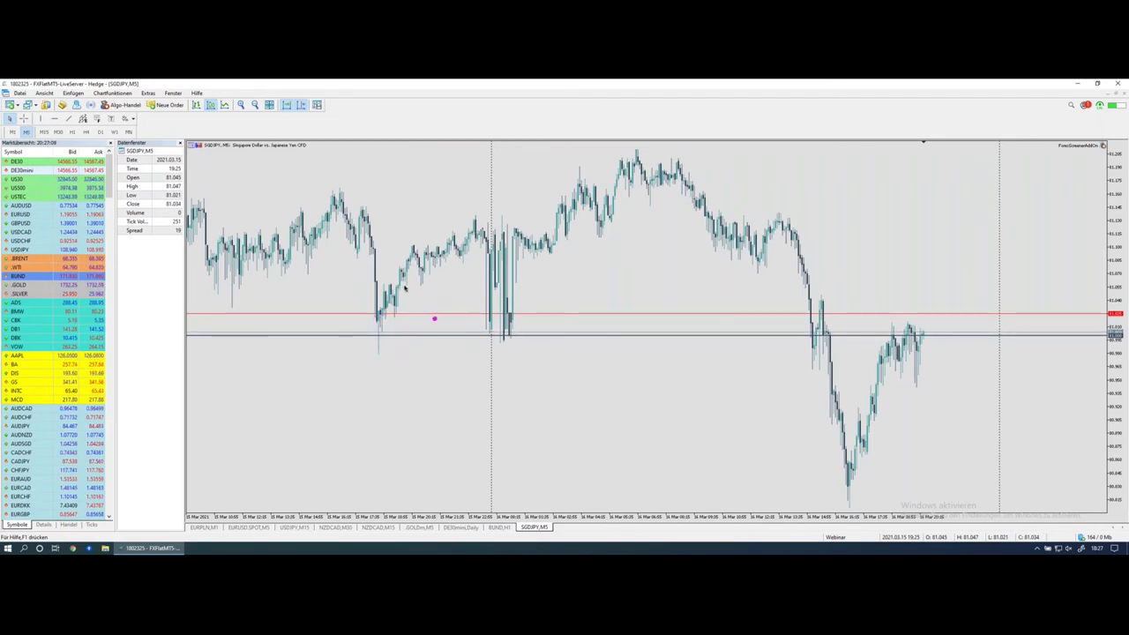
mouse_move(347, 210)
mouse_down()
mouse_move(377, 337)
mouse_move(457, 233)
mouse_move(503, 338)
mouse_move(552, 241)
mouse_up()
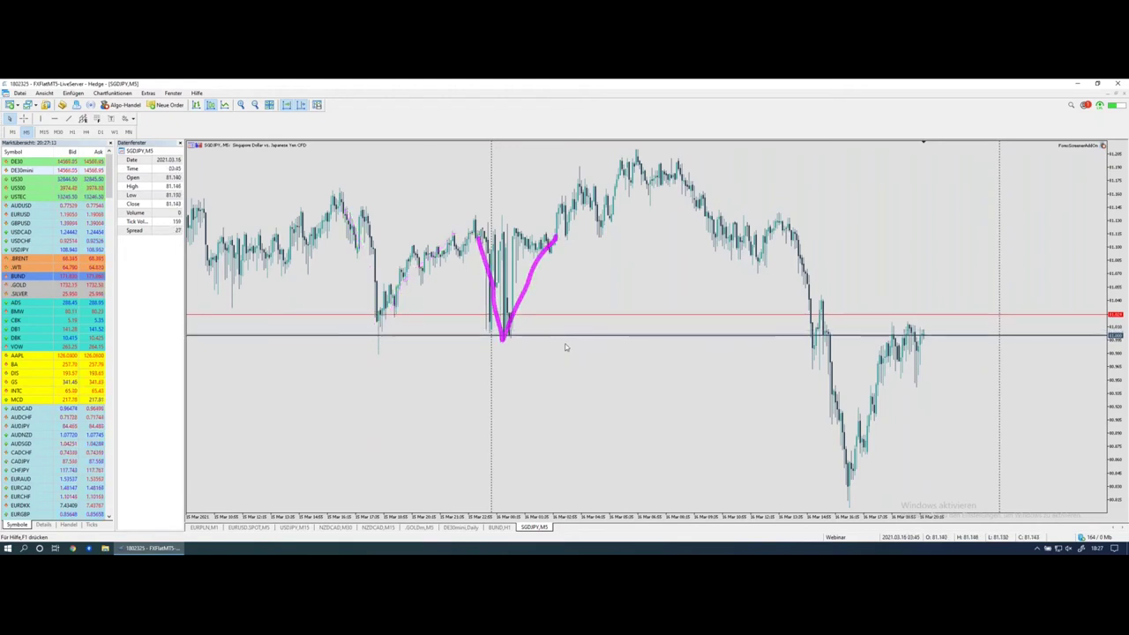
mouse_move(797, 265)
mouse_down()
mouse_move(813, 357)
mouse_move(823, 304)
mouse_move(850, 467)
mouse_up()
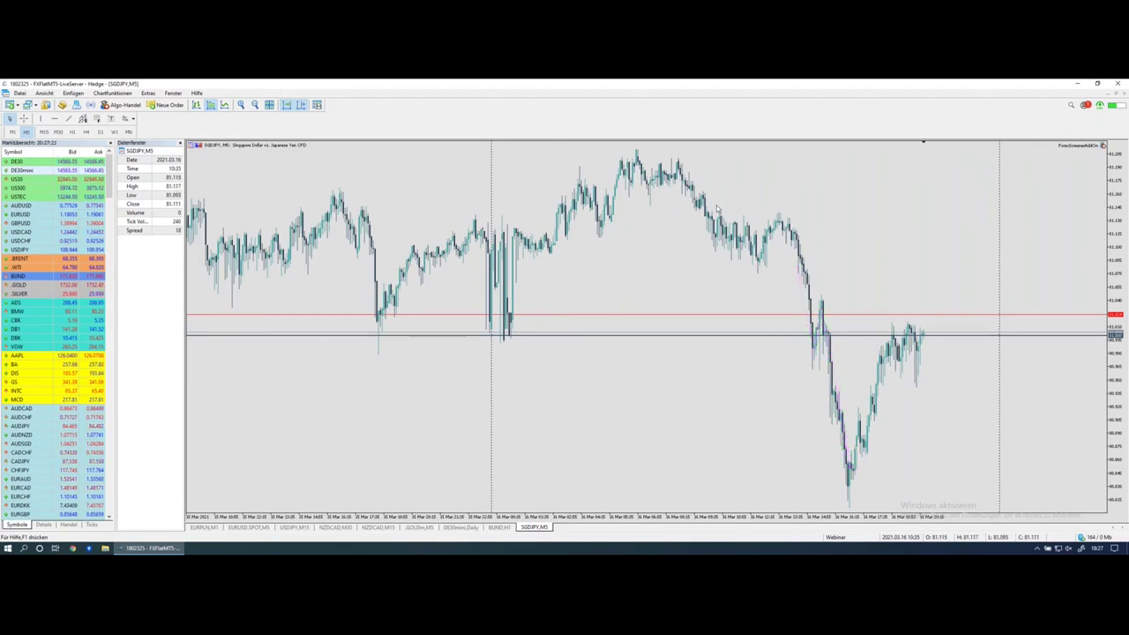
mouse_move(802, 280)
mouse_down()
mouse_move(816, 357)
mouse_move(830, 302)
mouse_up()
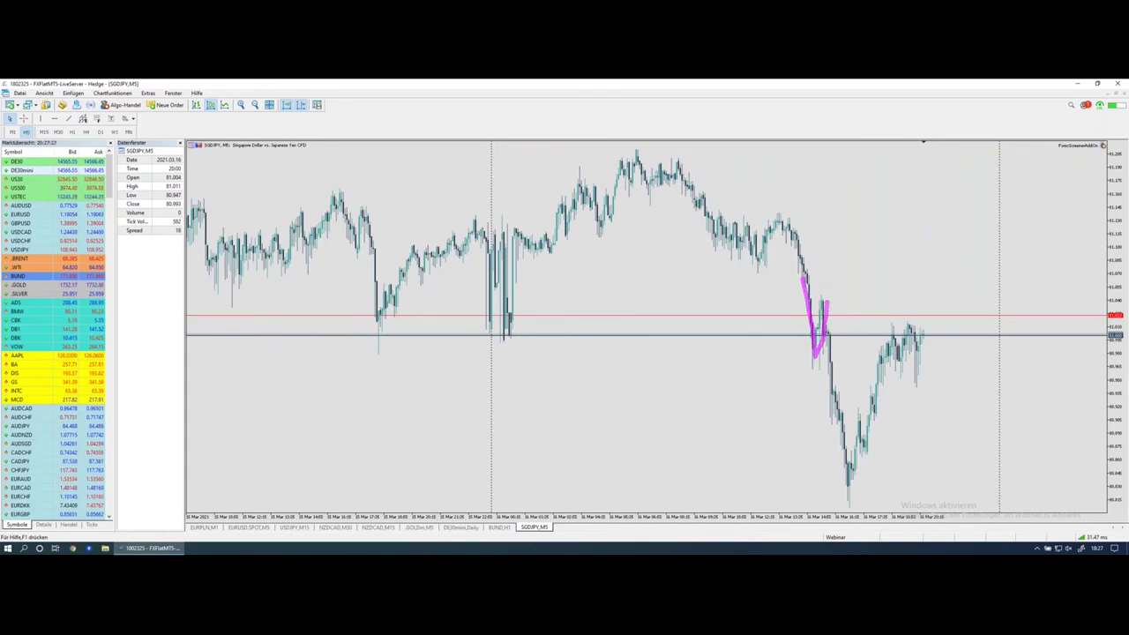
drag(820, 322, 860, 496)
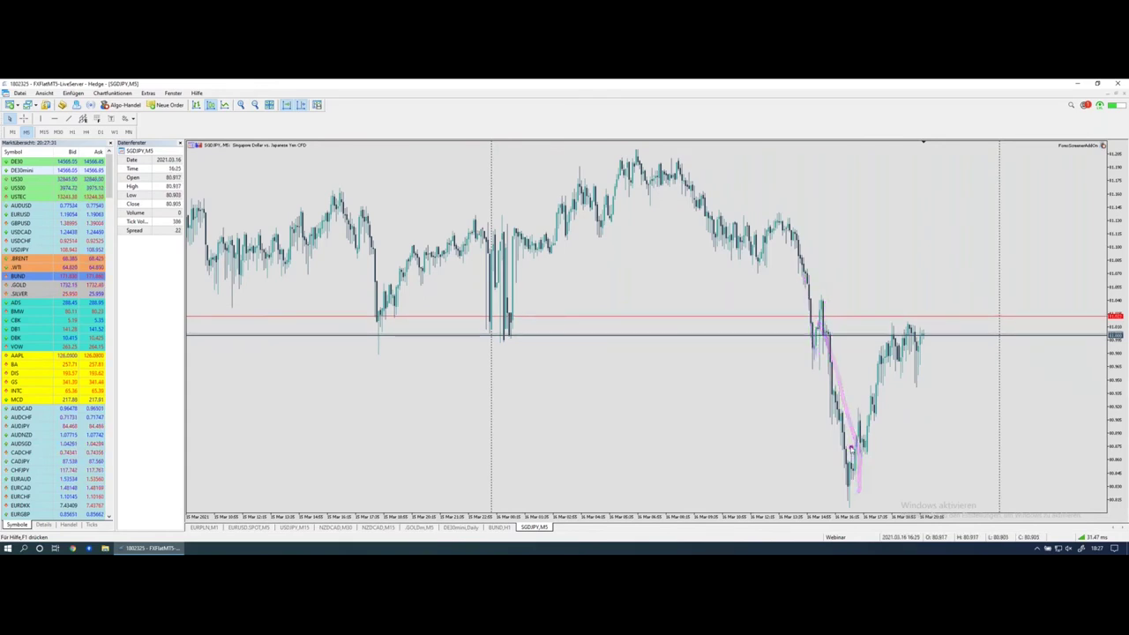
drag(847, 480, 900, 351)
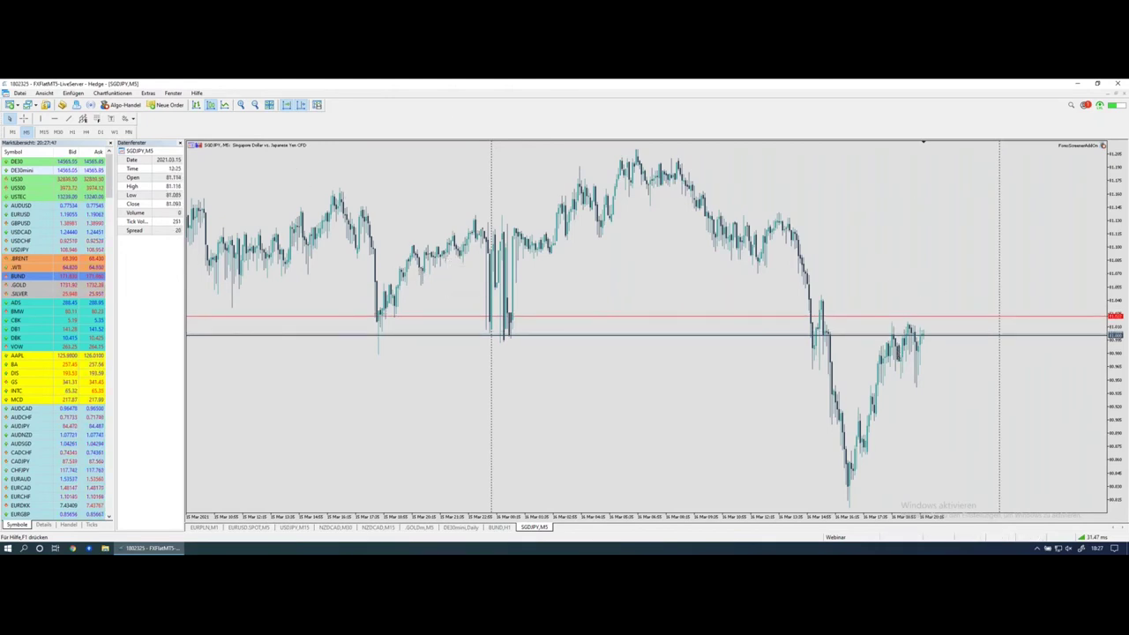
Step: Sketch a check-mark of the expected move on the daily SGDJPY chart, then switch to H4
click(86, 131)
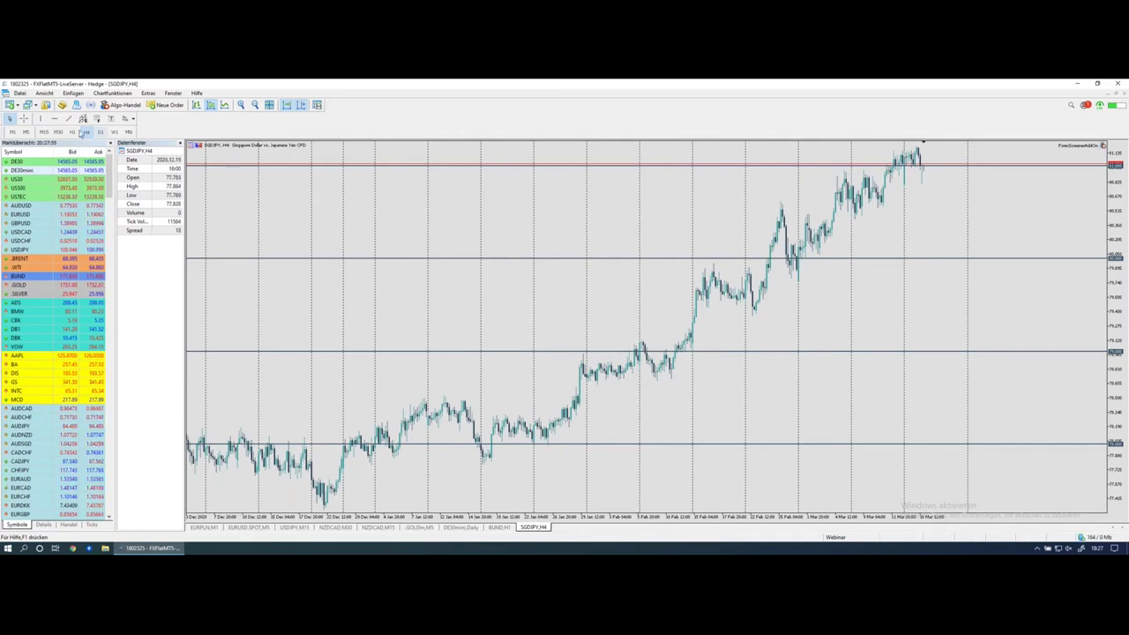
click(99, 132)
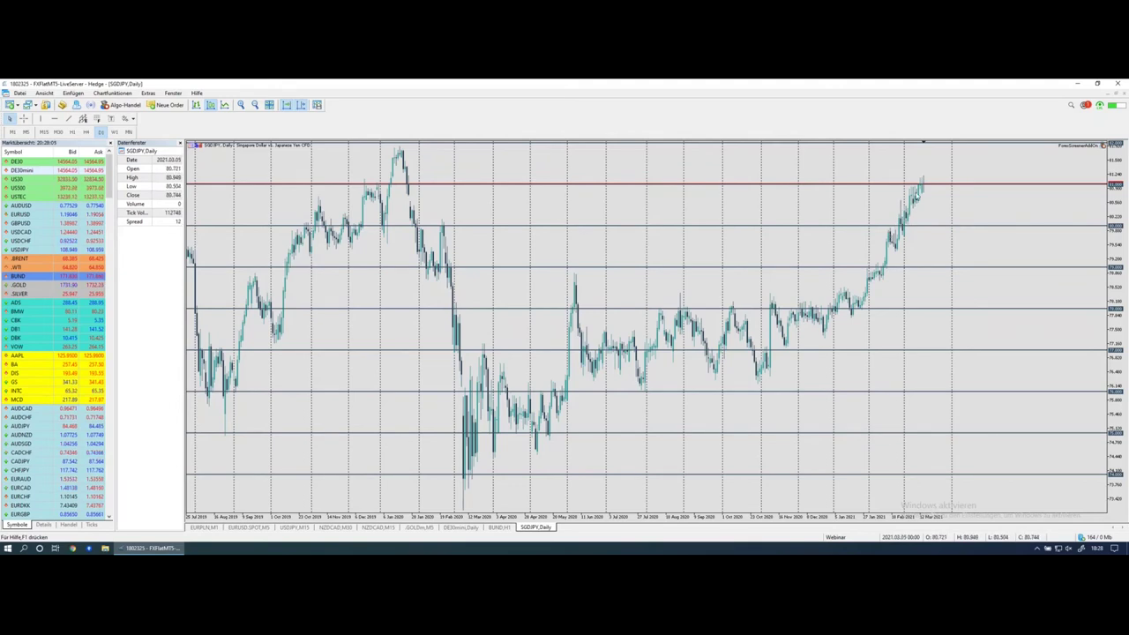
mouse_move(899, 242)
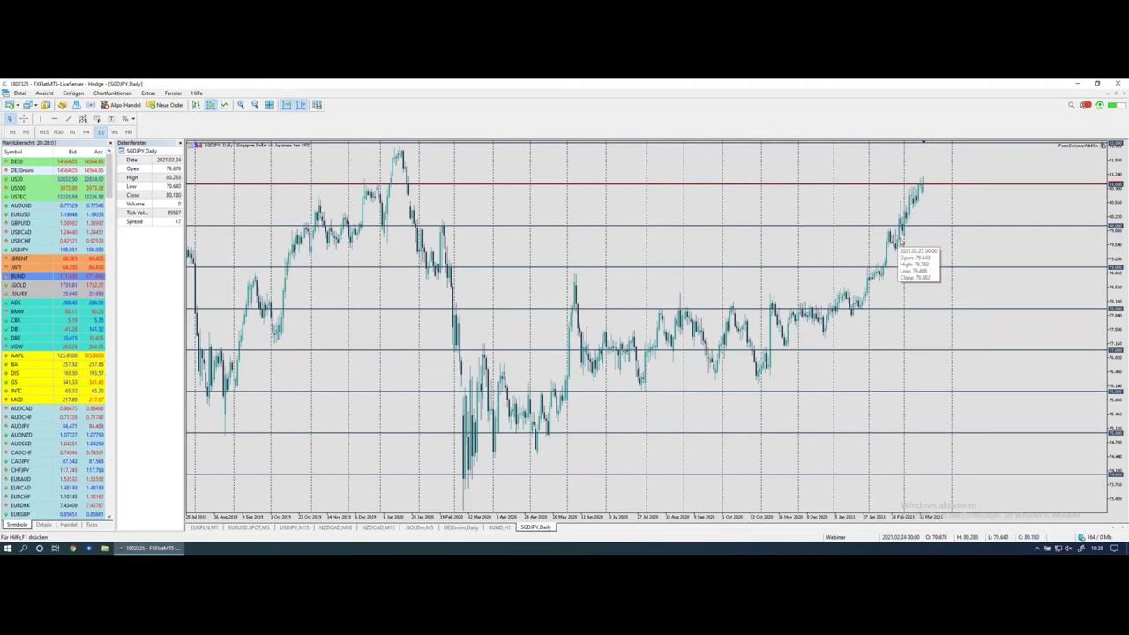
drag(901, 237, 929, 178)
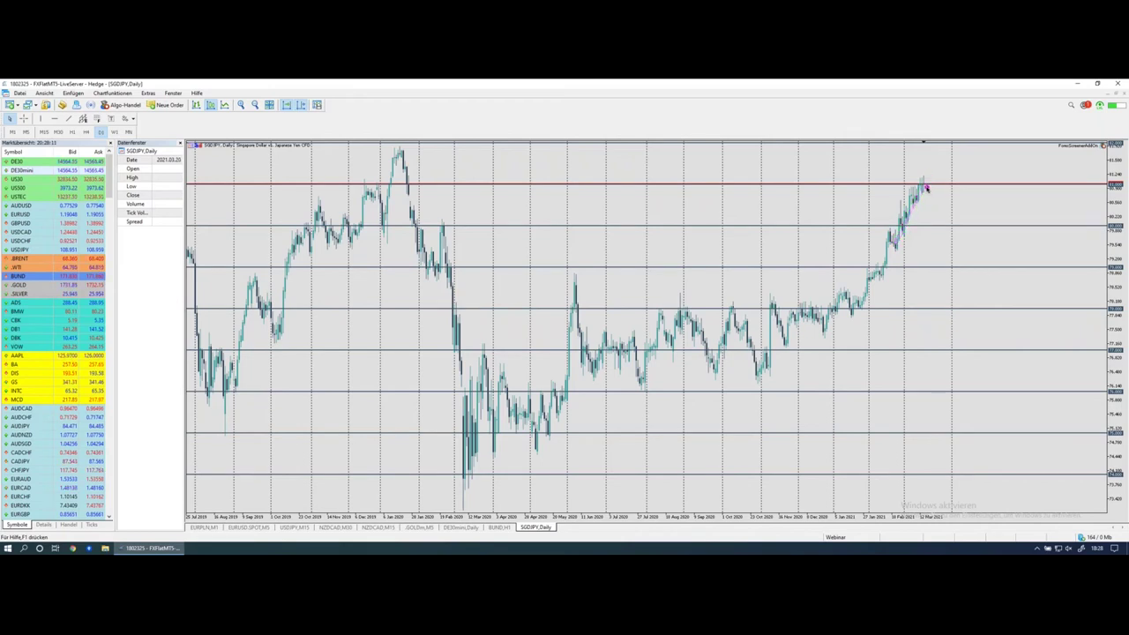
drag(924, 182, 932, 223)
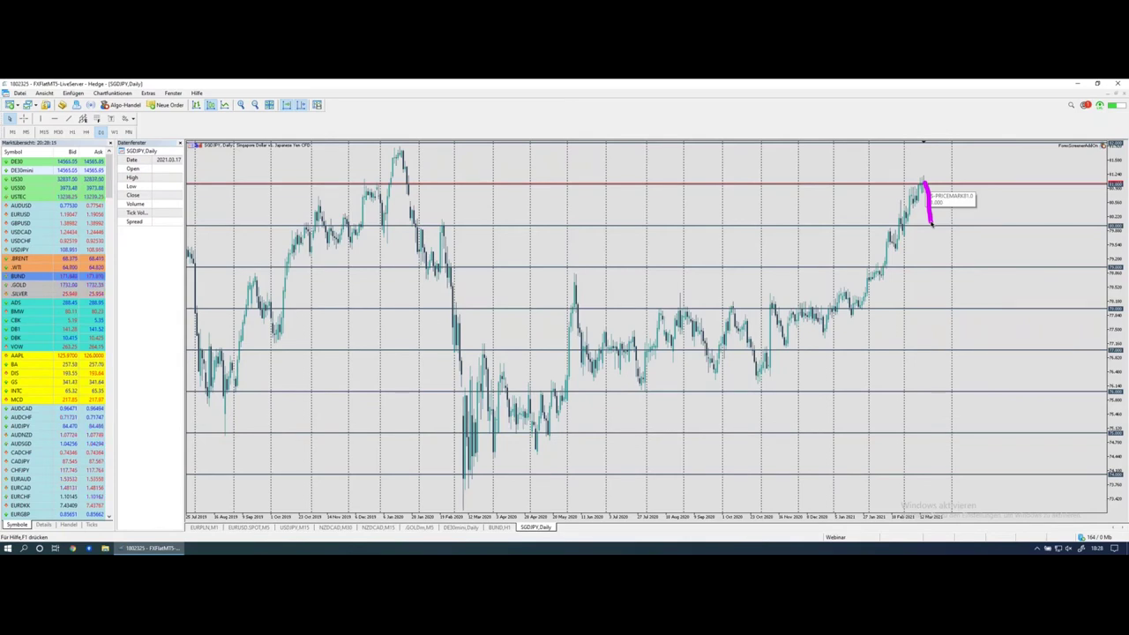
drag(932, 224, 947, 166)
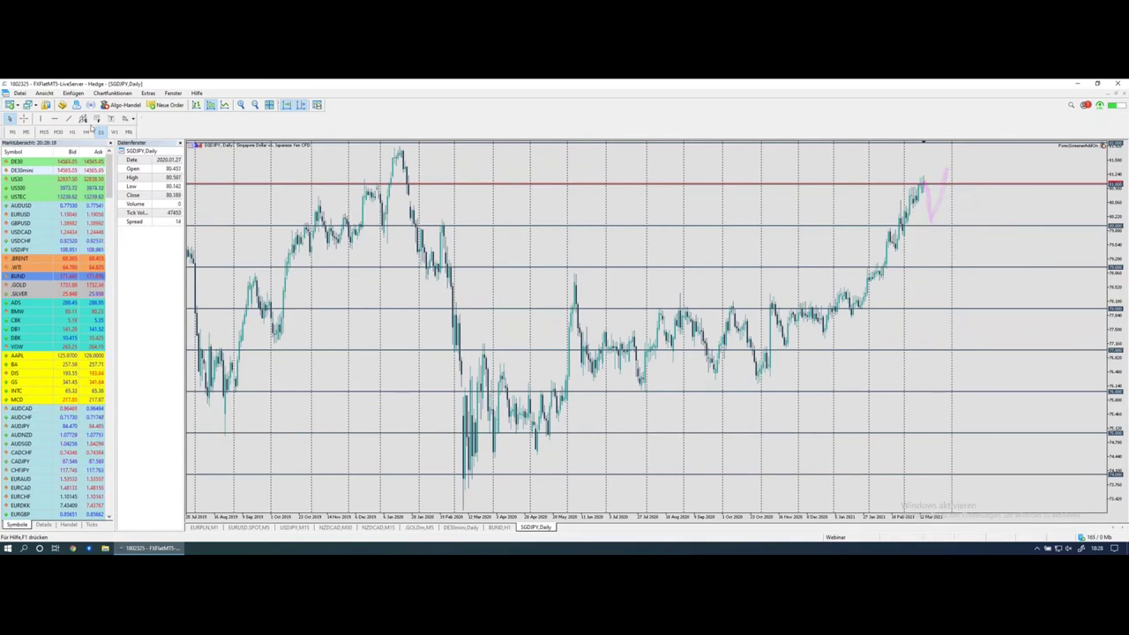
click(85, 132)
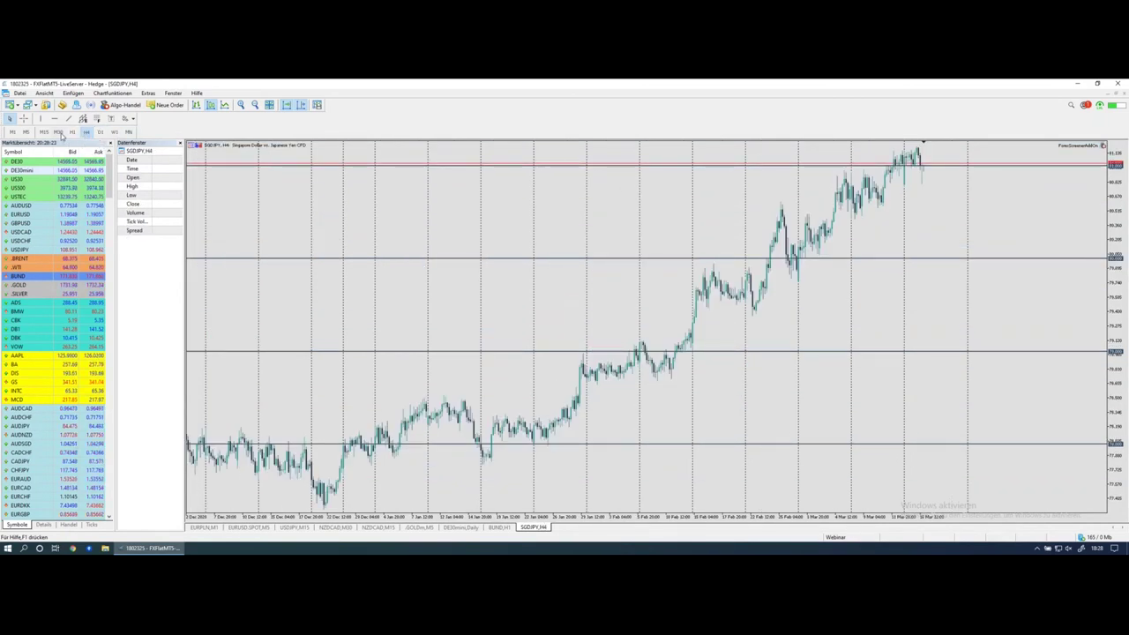
mouse_move(878, 193)
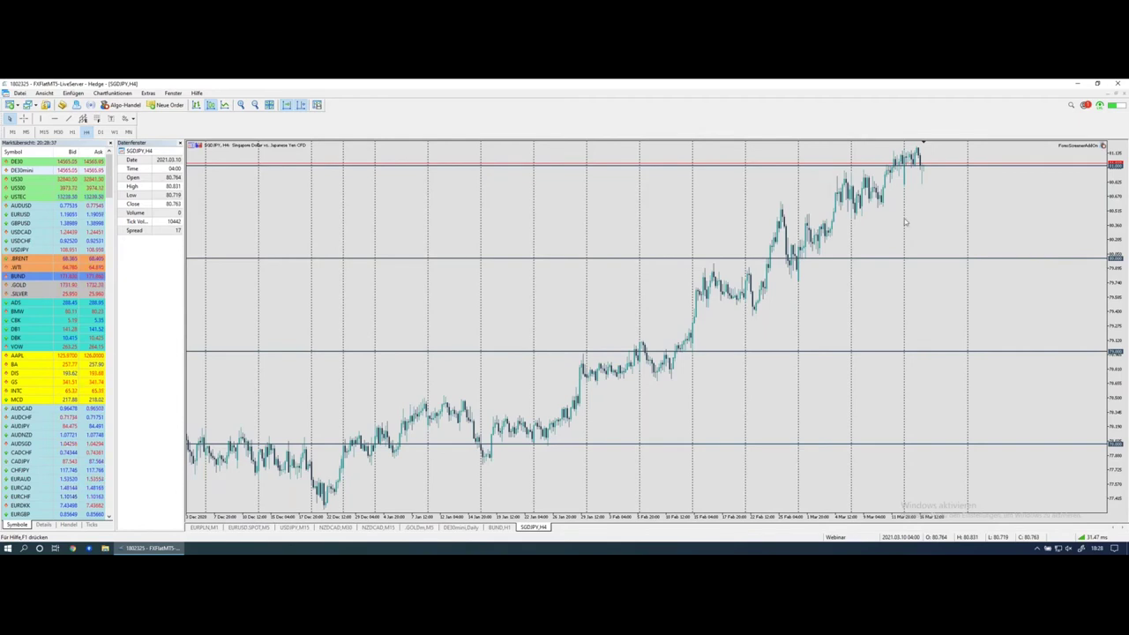
Step: Move the SGDJPY chart from M30 to the H1 timeframe
click(58, 132)
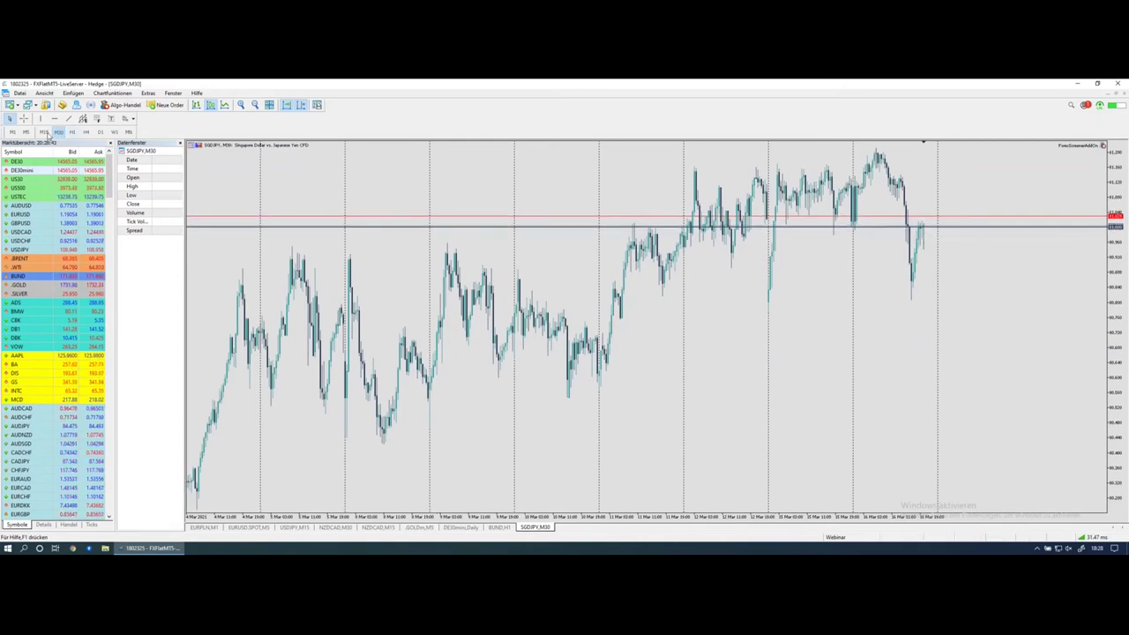
click(72, 132)
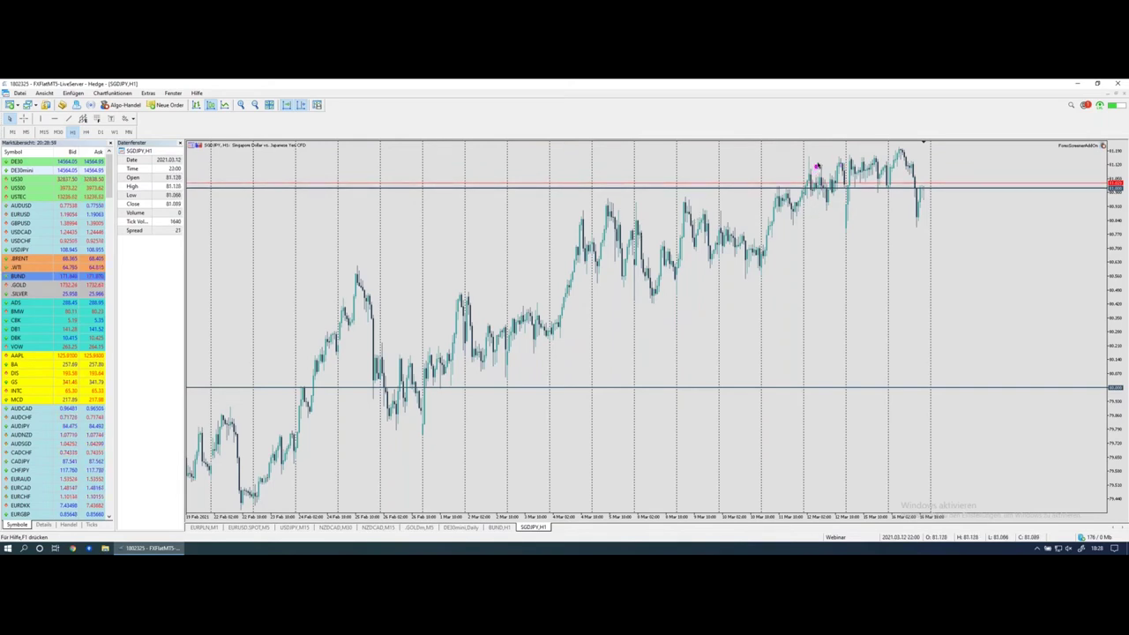
Step: Circle the recent sideways range on the H1 chart and sketch a possible drop and price level
mouse_move(806, 156)
mouse_down()
mouse_move(806, 213)
mouse_move(805, 157)
mouse_move(924, 150)
mouse_move(933, 211)
mouse_move(790, 216)
mouse_up()
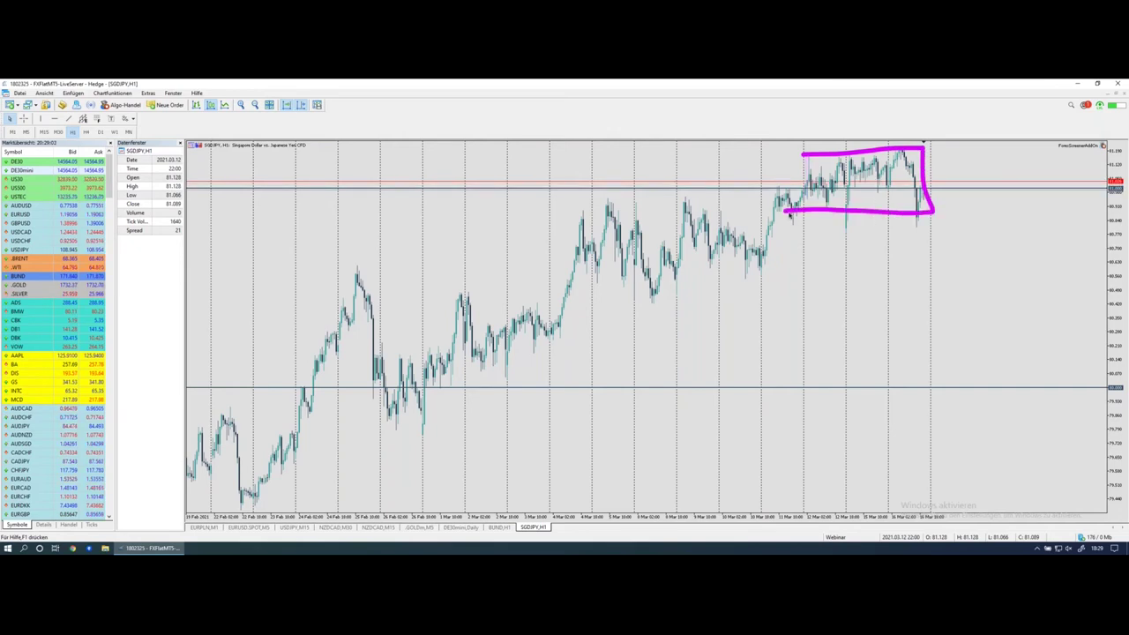
drag(919, 216, 941, 159)
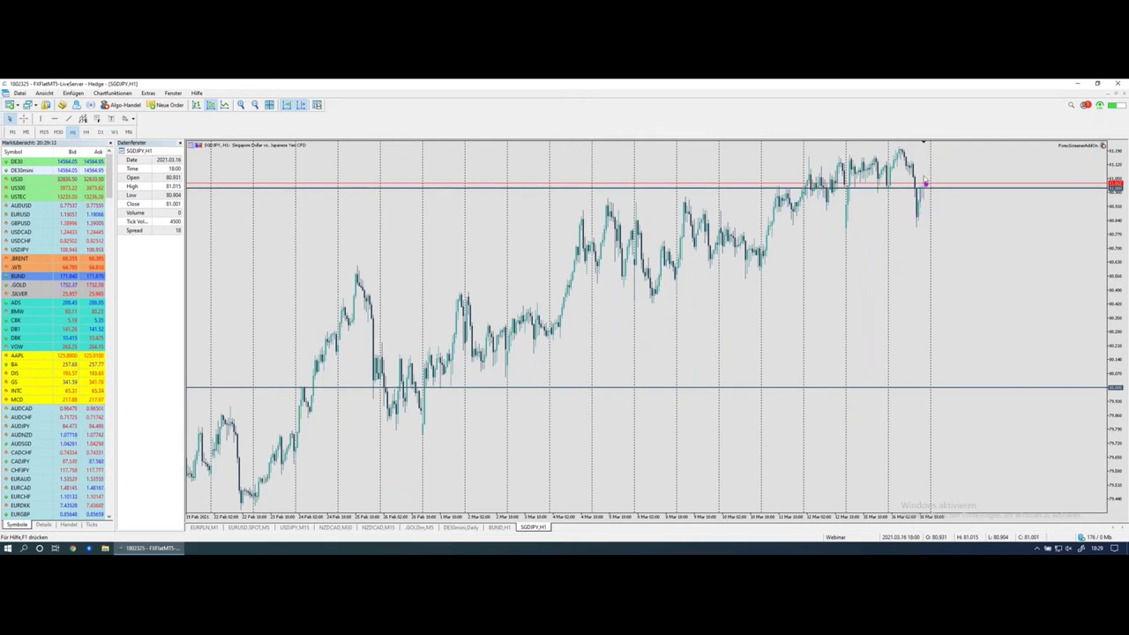
drag(926, 192, 951, 256)
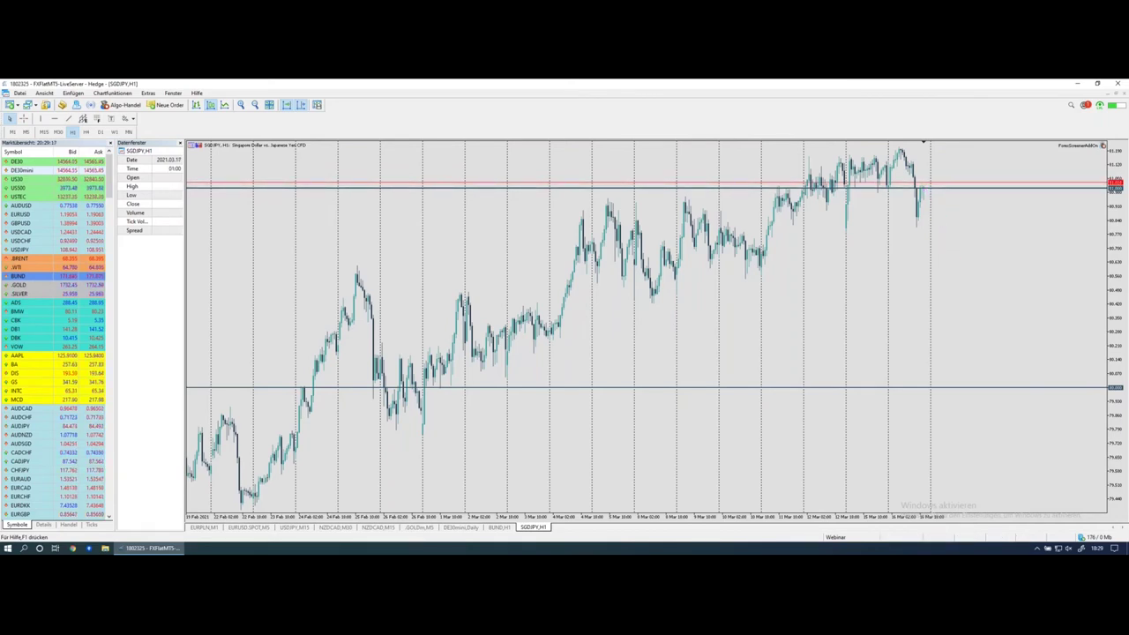
drag(941, 191, 766, 195)
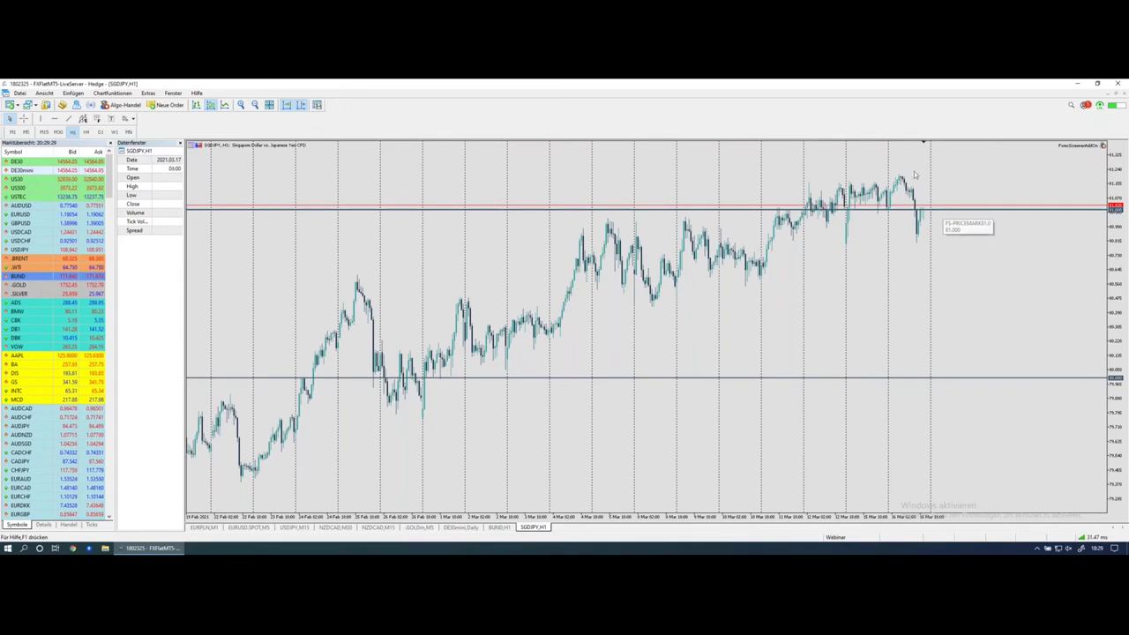
Step: Mark the recent highs and the late-February high with lines, then return to the screener
drag(905, 165, 953, 166)
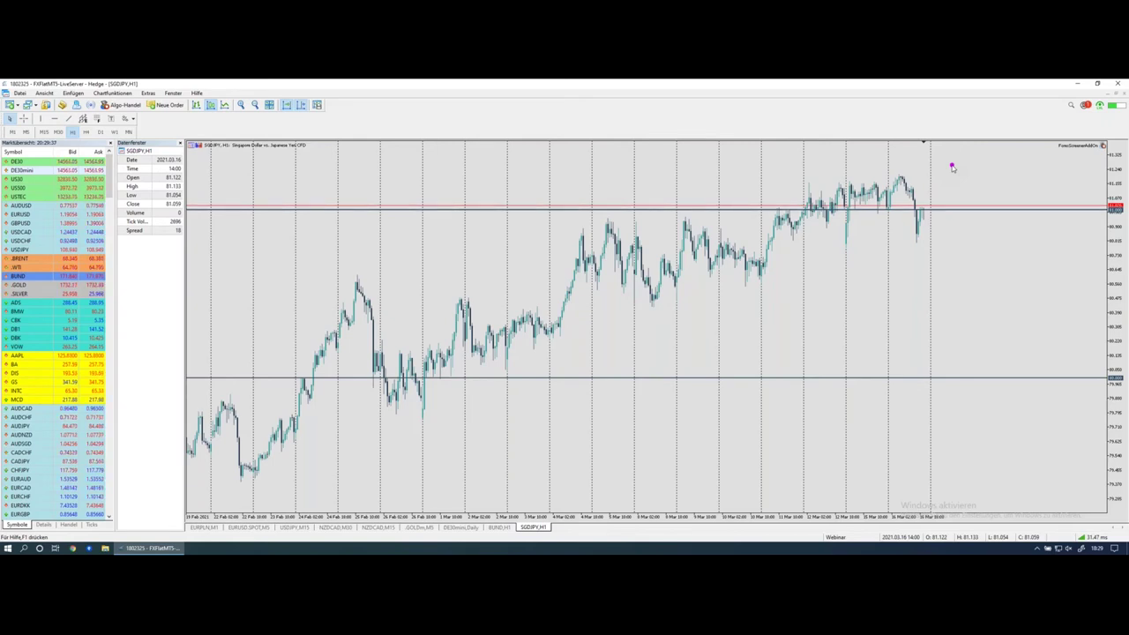
drag(360, 286, 488, 286)
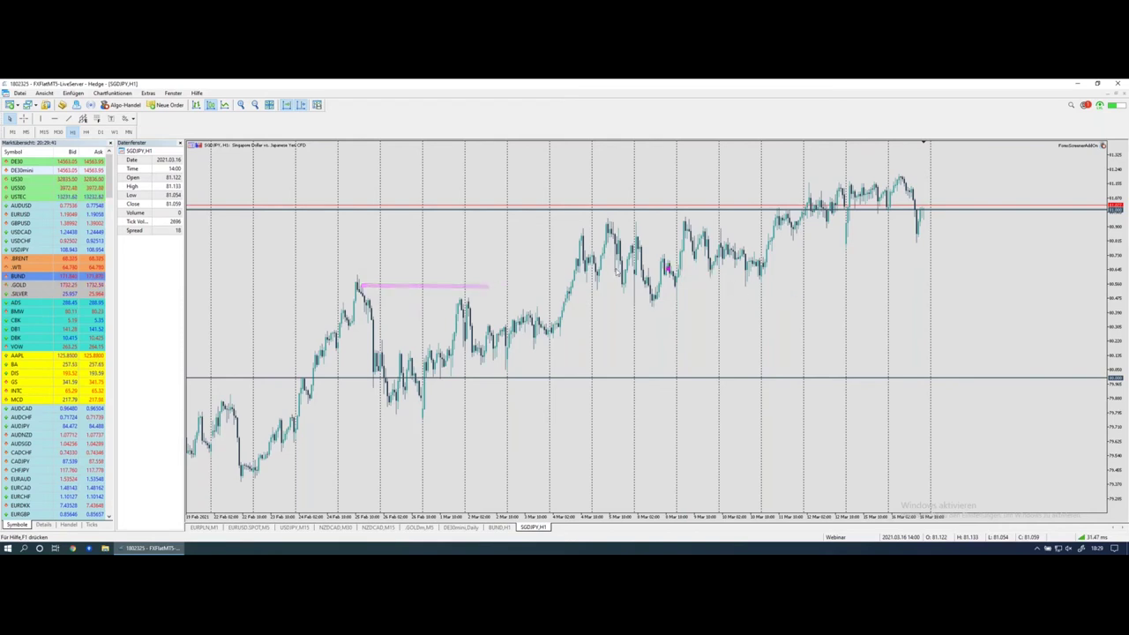
mouse_move(800, 280)
mouse_down()
mouse_move(554, 291)
mouse_move(334, 284)
mouse_move(975, 284)
mouse_move(973, 271)
mouse_move(891, 270)
mouse_up()
drag(887, 158, 938, 161)
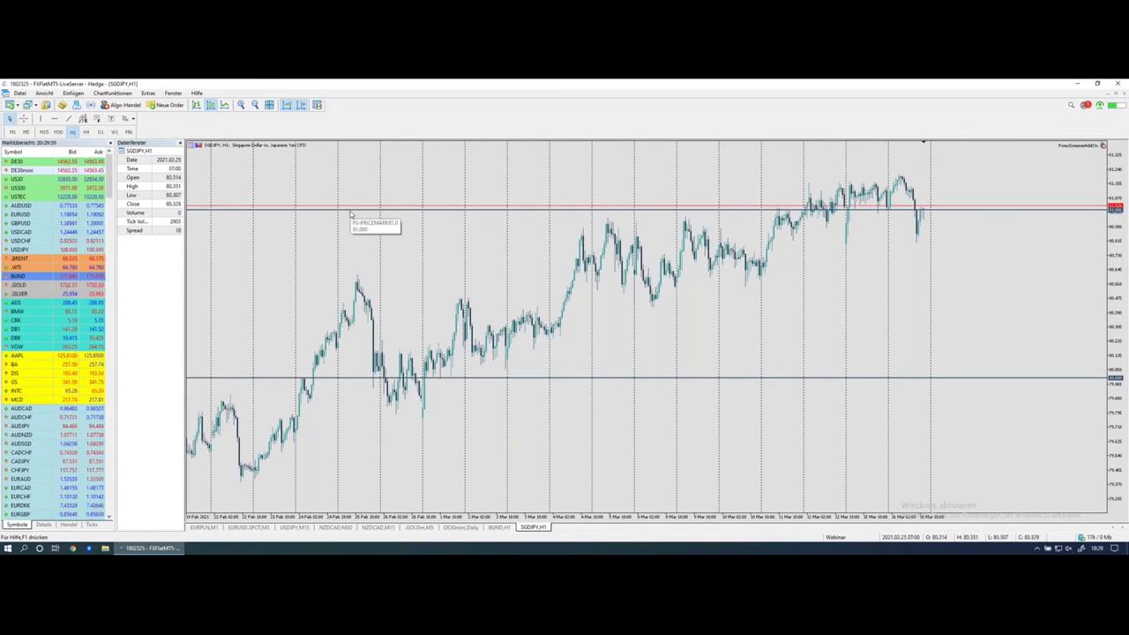
key(ctrl+Left)
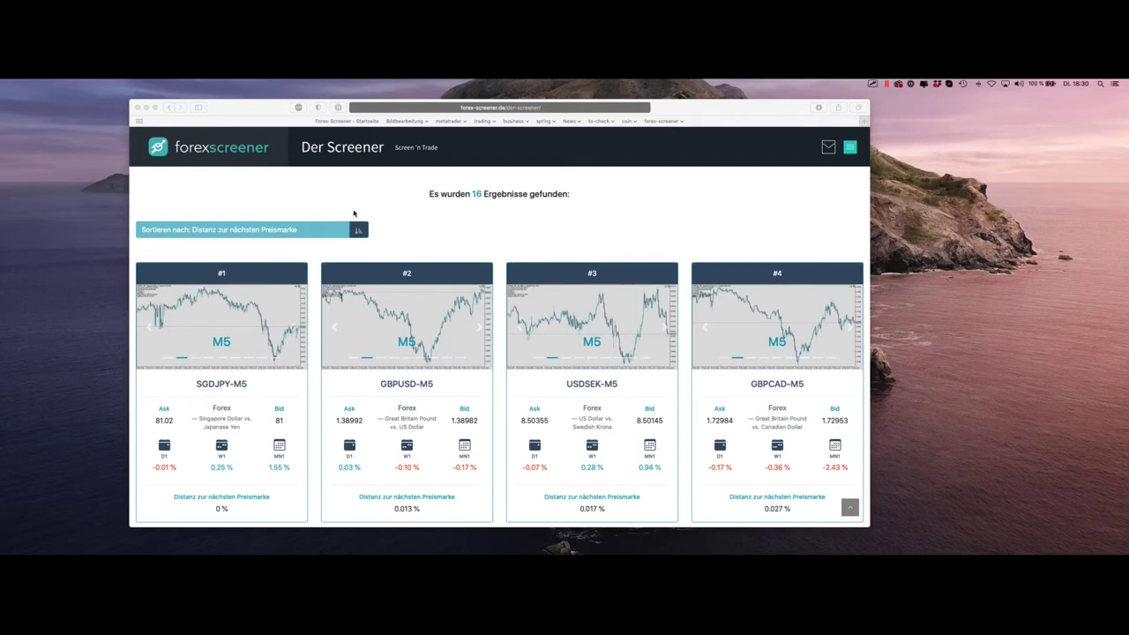
Step: Scroll up to the Basic Filter section showing M5 and Distanz < 0.1%, then switch to Chrome
scroll(355, 212, up, 5)
click(495, 360)
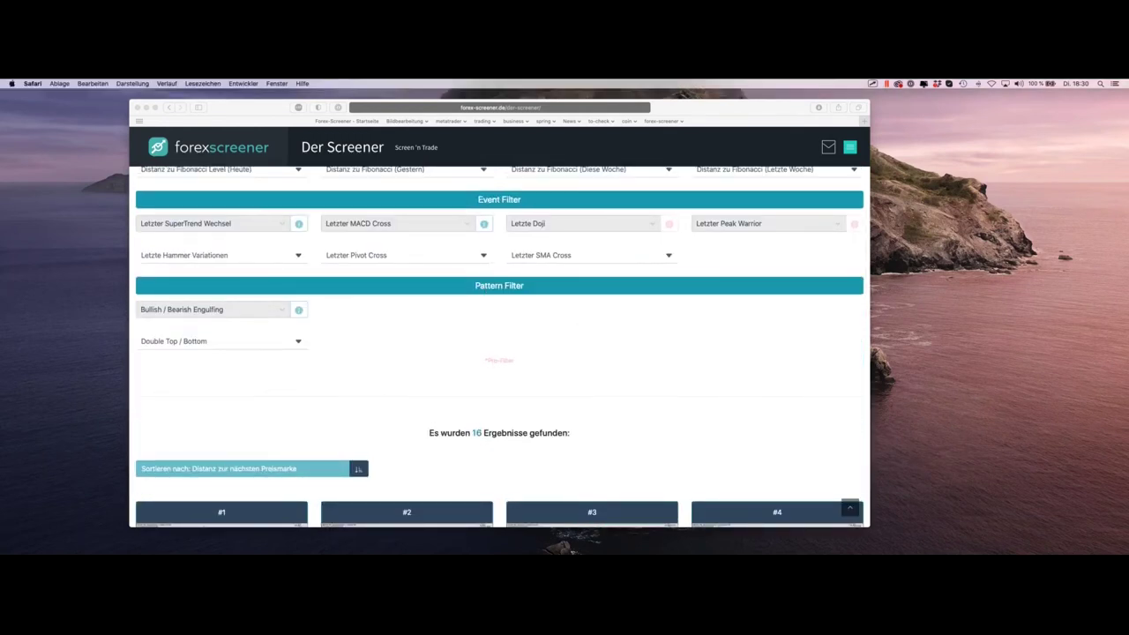
drag(515, 360, 481, 360)
click(494, 367)
scroll(492, 332, up, 3)
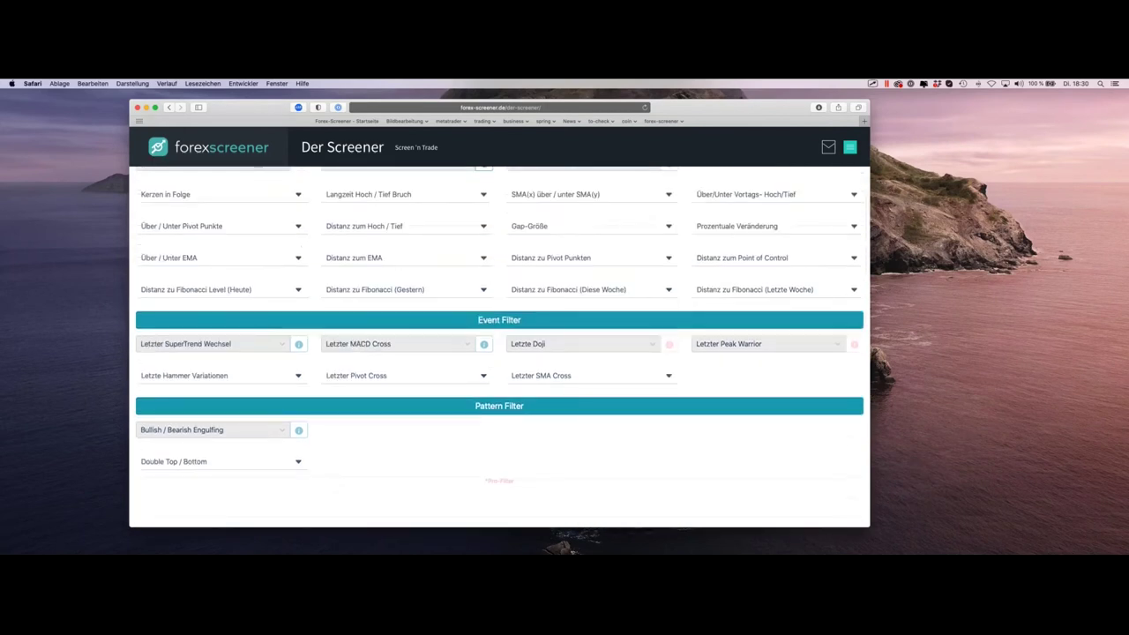
scroll(677, 433, up, 2)
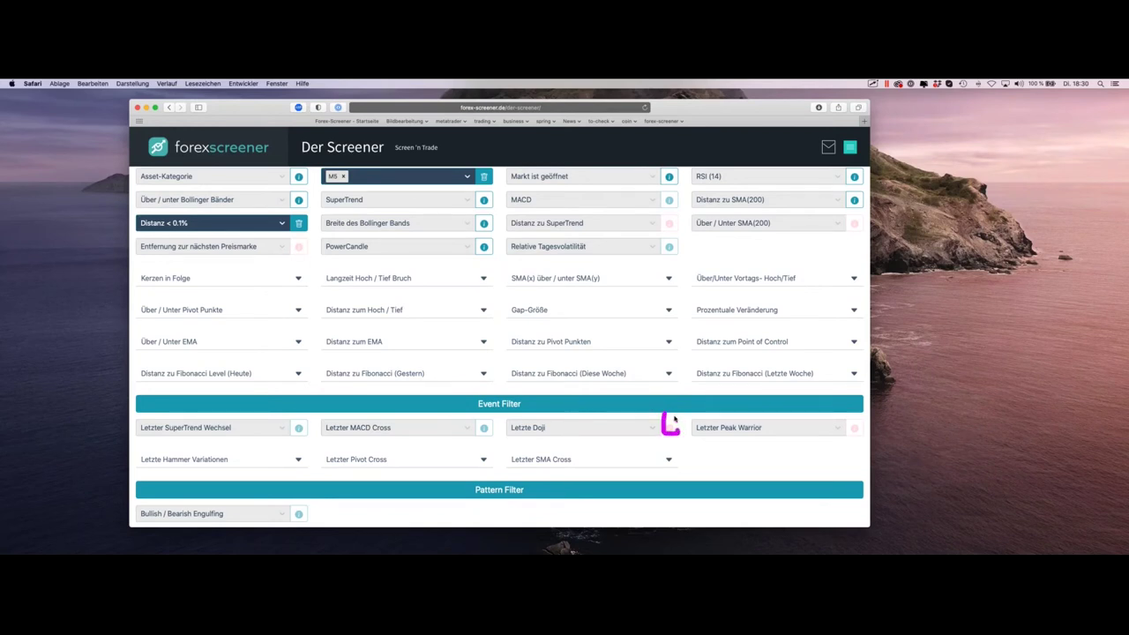
scroll(674, 419, up, 1)
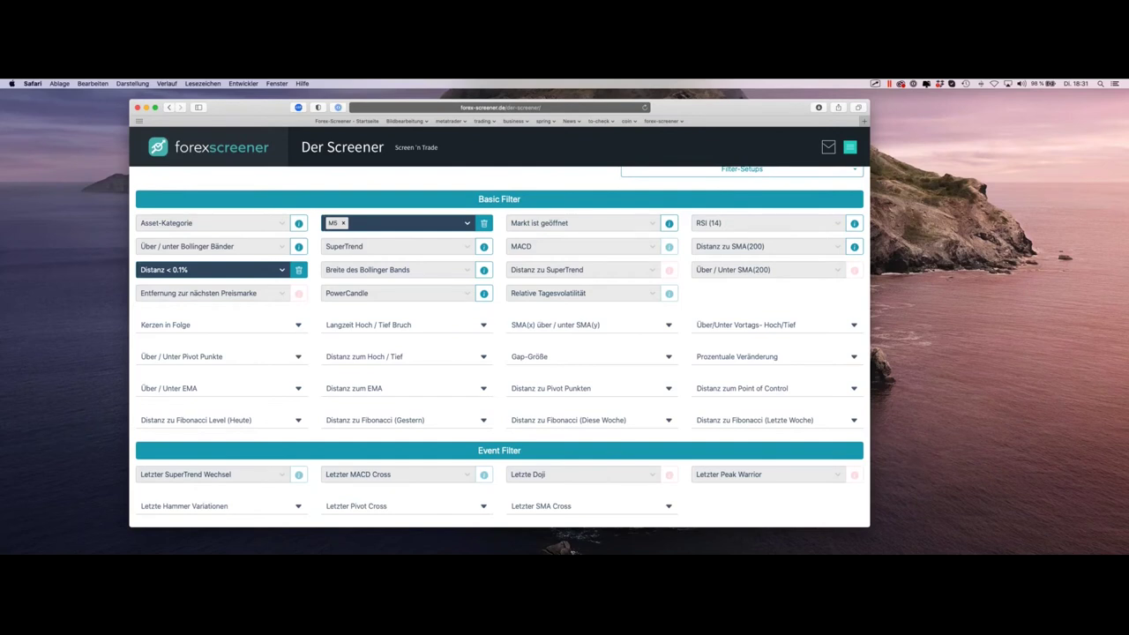
key(super+Tab)
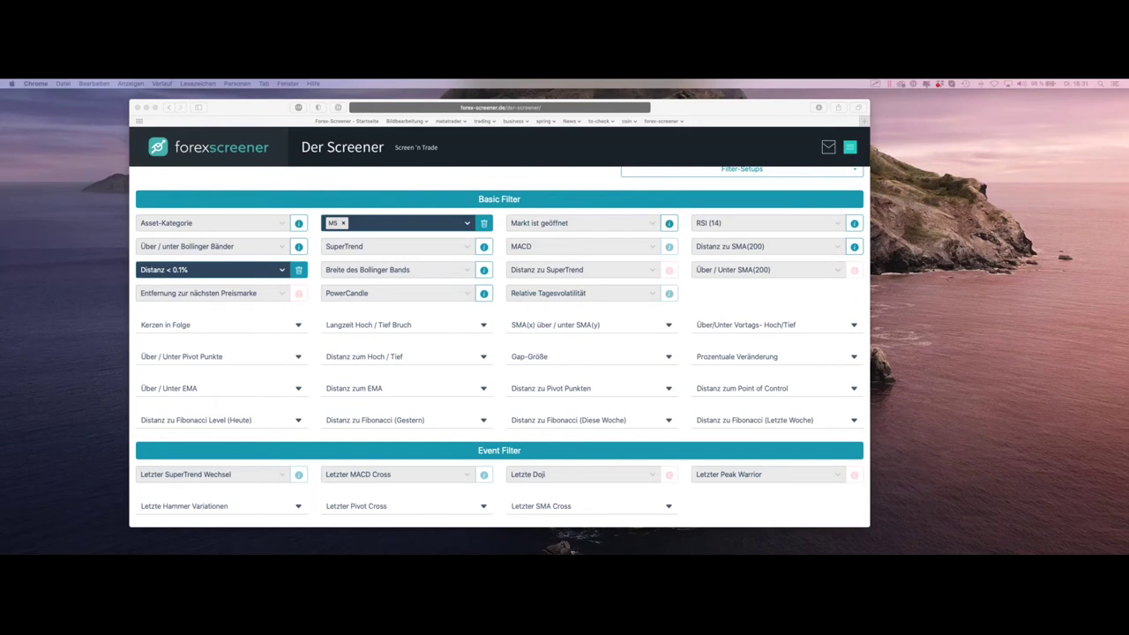
Step: Bring the Registrieren page into view and choose FXFlat / CapTrader as the broker
drag(0, 123, 370, 100)
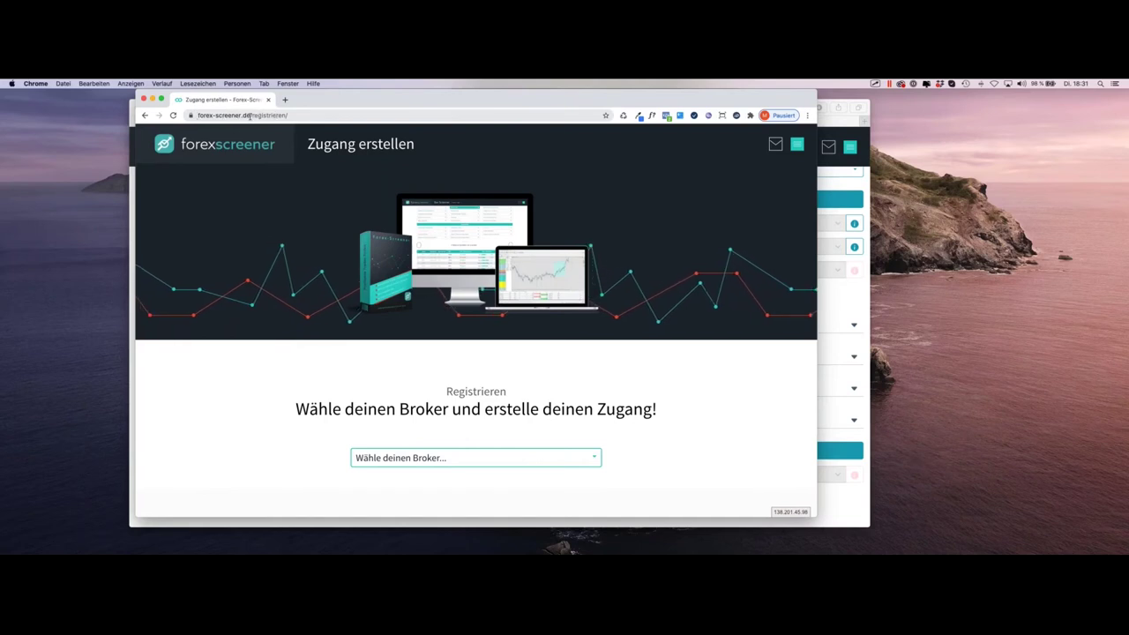
click(797, 144)
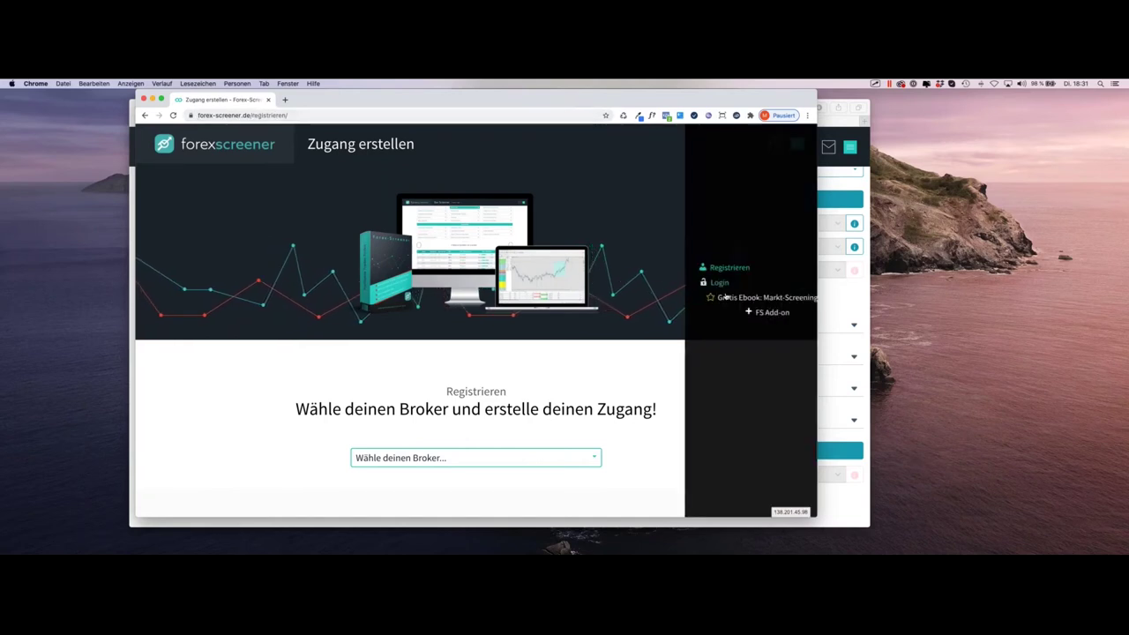
click(798, 145)
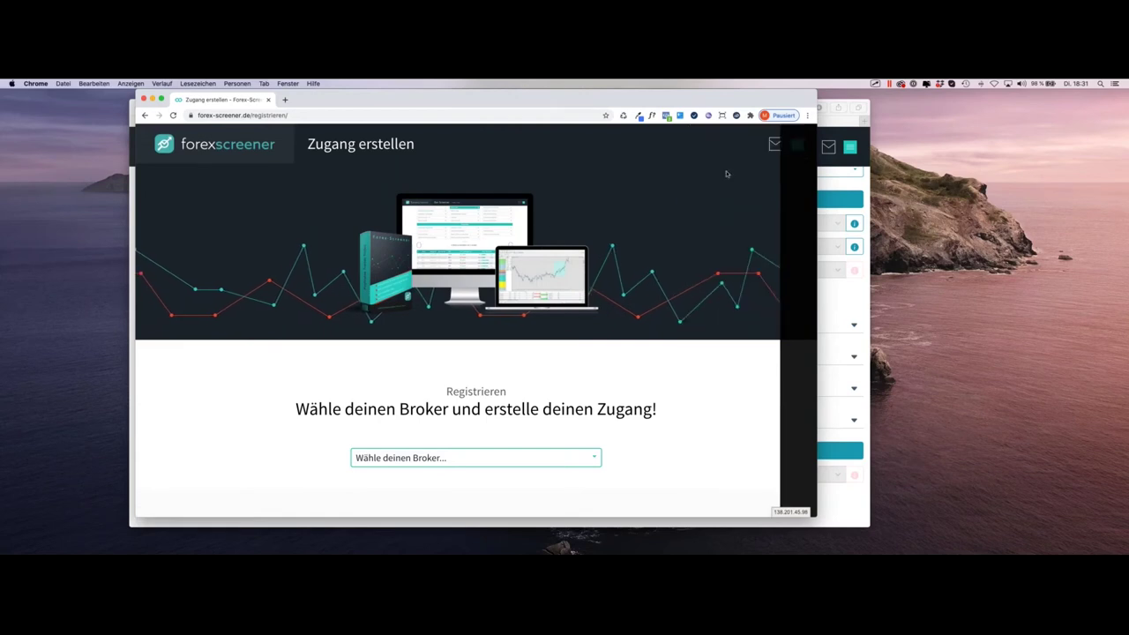
scroll(533, 314, down, 3)
scroll(533, 314, up, 2)
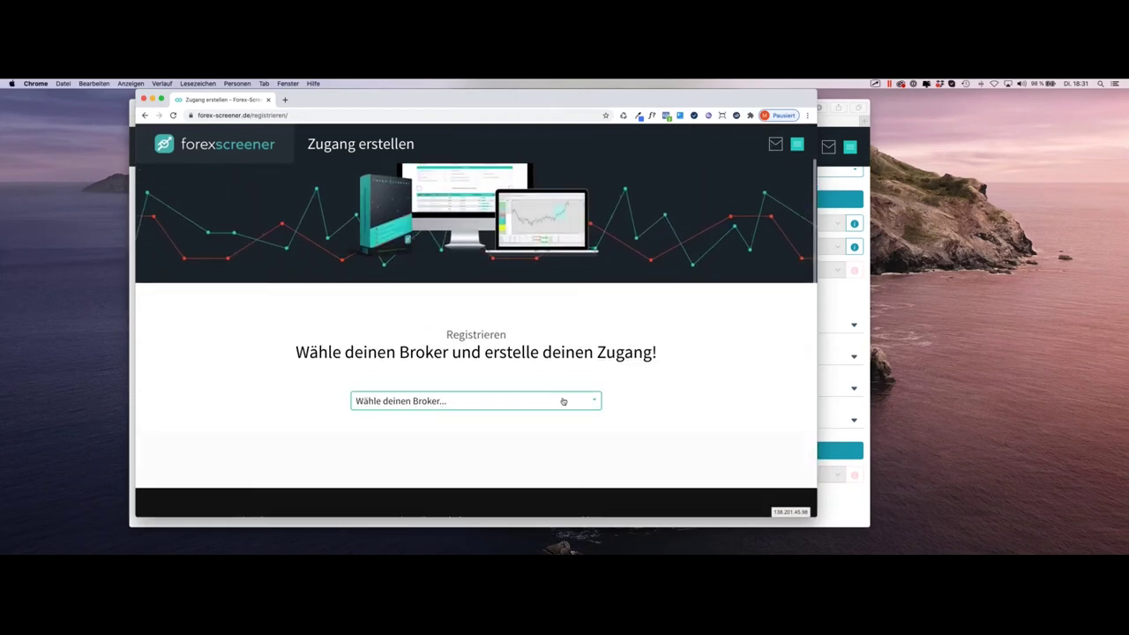
click(559, 401)
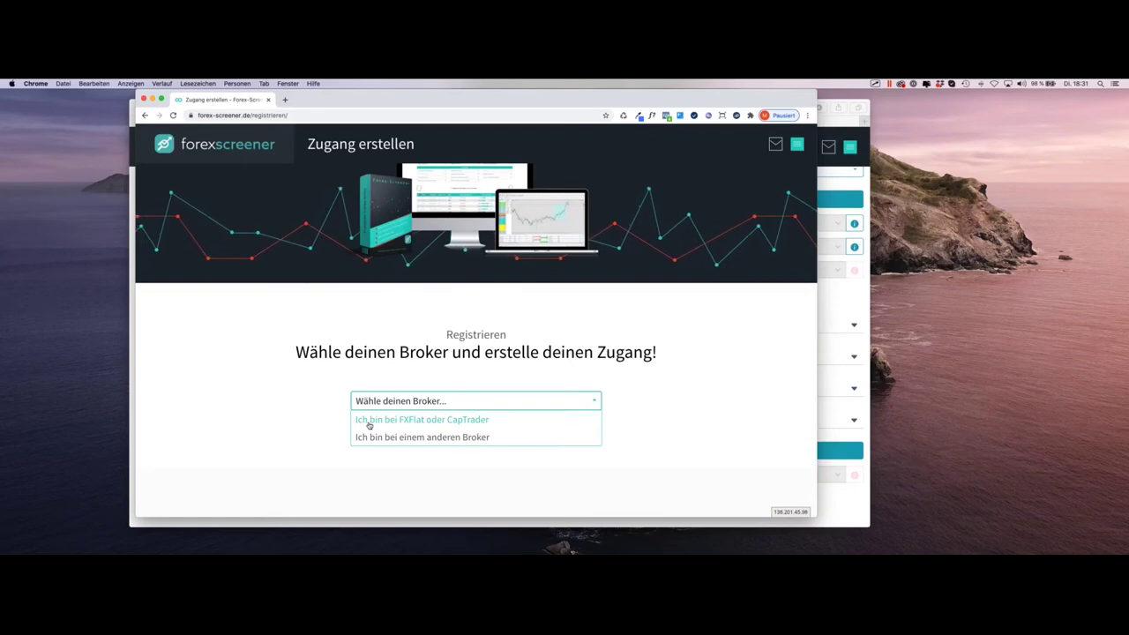
click(393, 420)
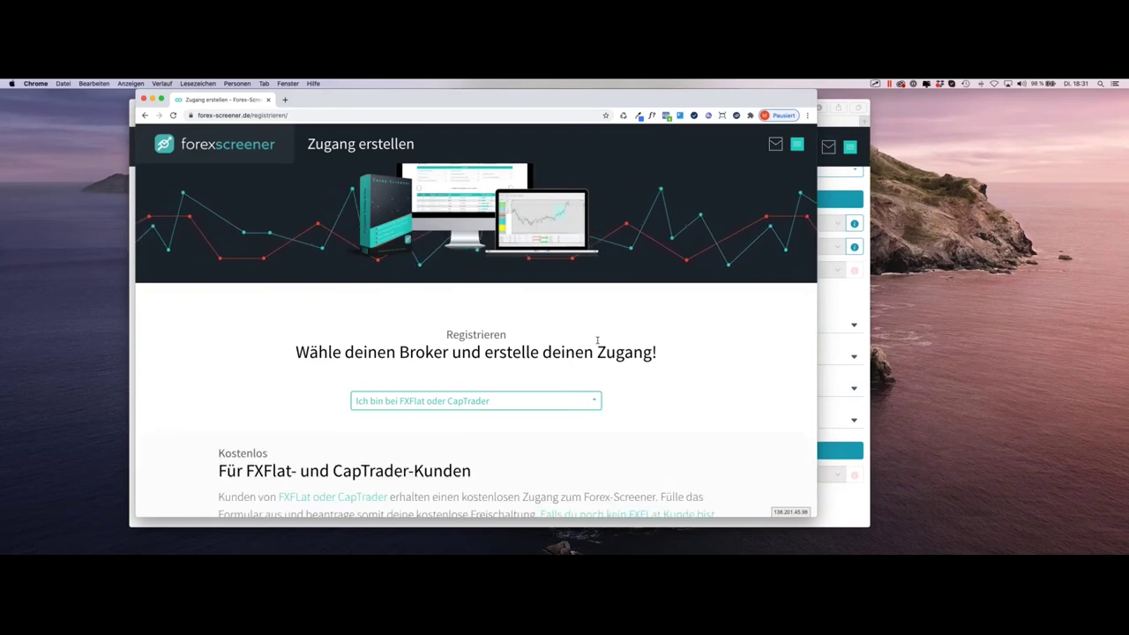
Step: Scroll through the registration form and place the cursor in the full name field
scroll(499, 379, down, 1)
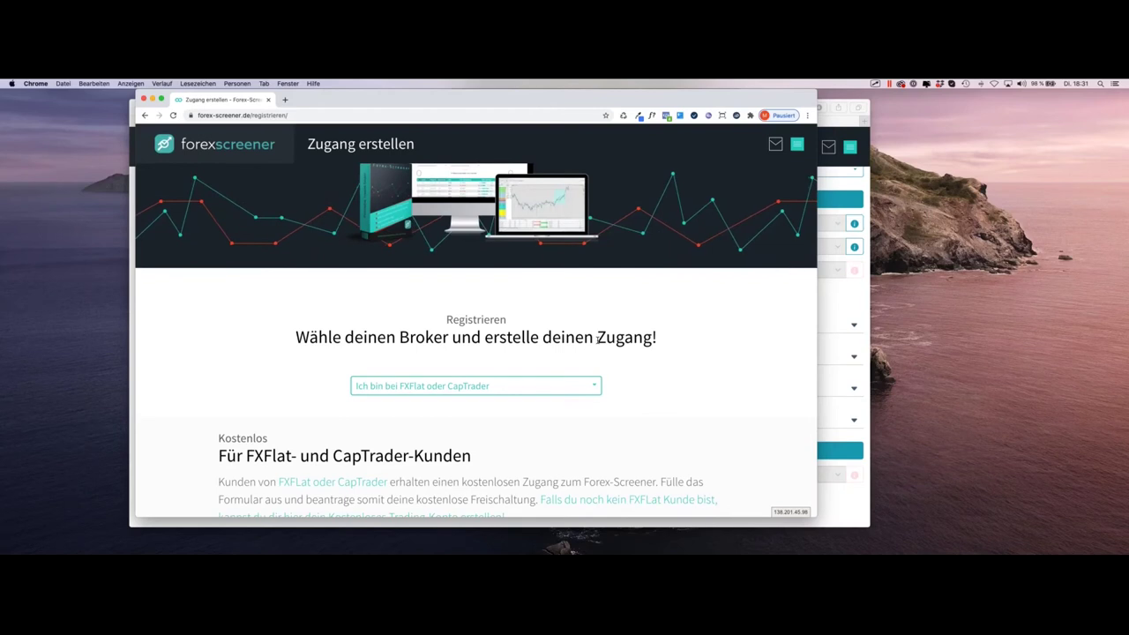
scroll(601, 340, down, 1)
scroll(604, 341, down, 2)
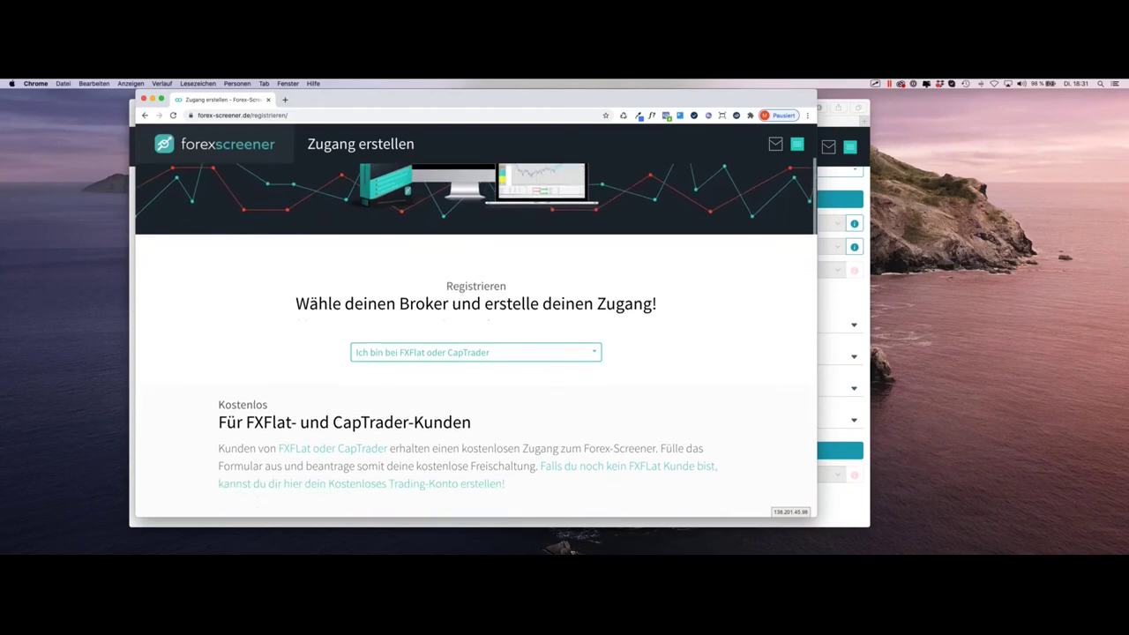
scroll(606, 344, down, 5)
scroll(606, 344, down, 3)
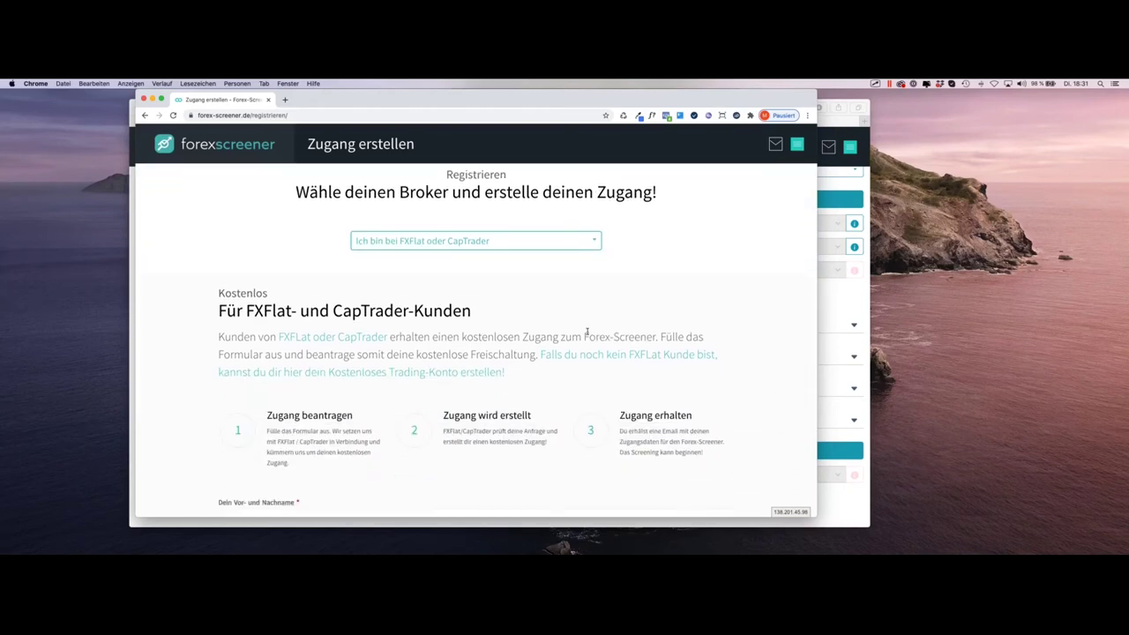
scroll(586, 331, down, 7)
scroll(289, 411, up, 1)
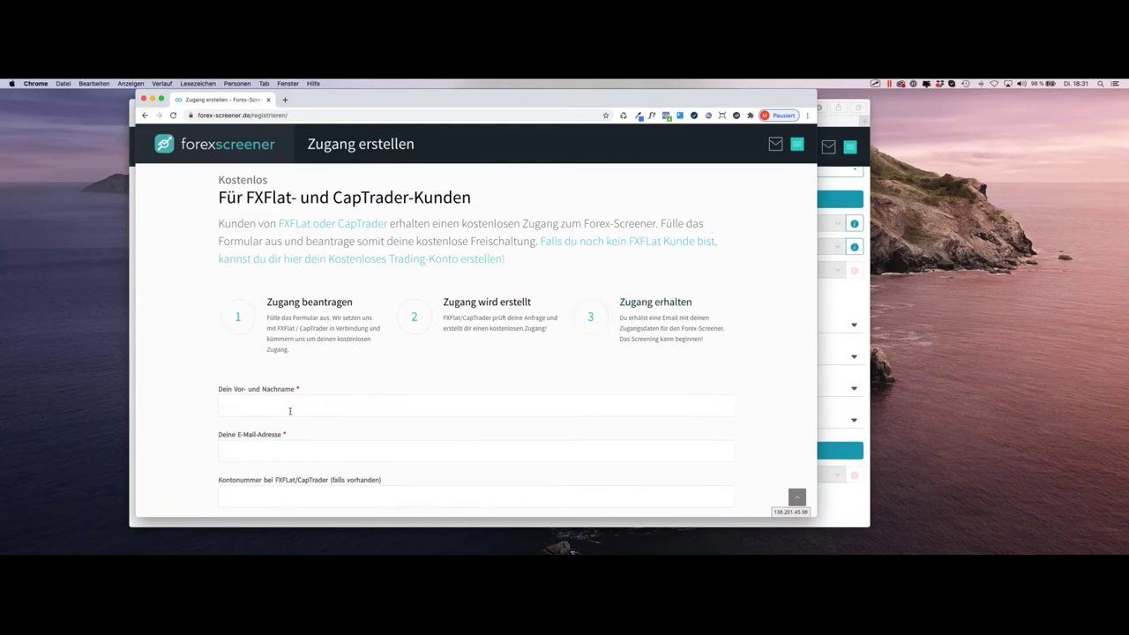
click(288, 412)
click(417, 376)
click(267, 407)
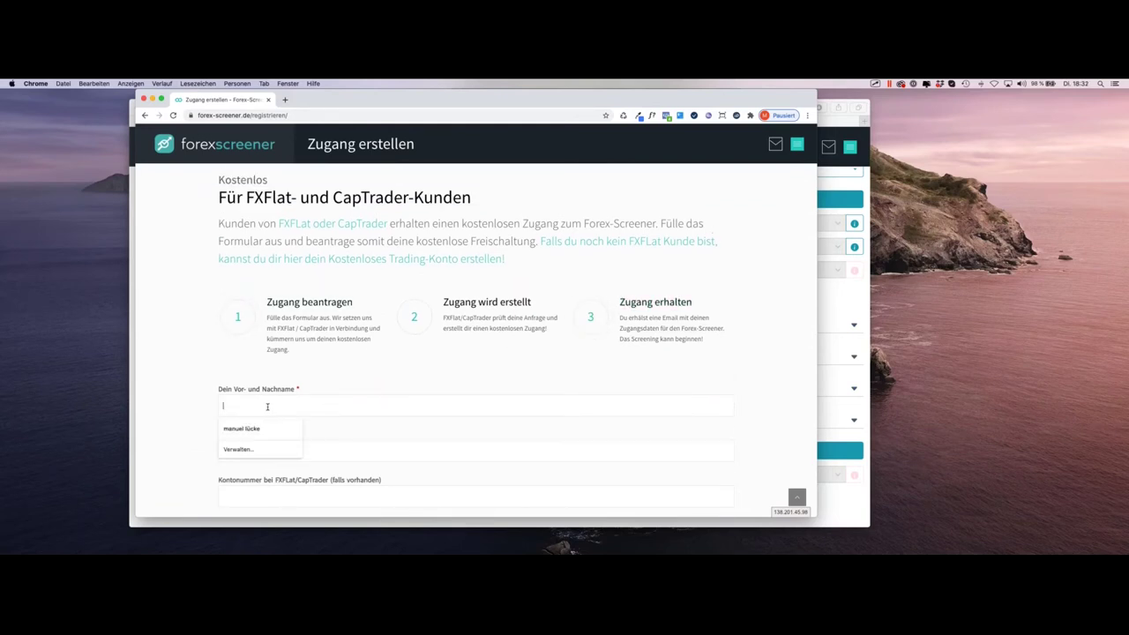
Step: Tick the Pro-Filter add-on checkbox and hide the registration window
scroll(484, 381, down, 1)
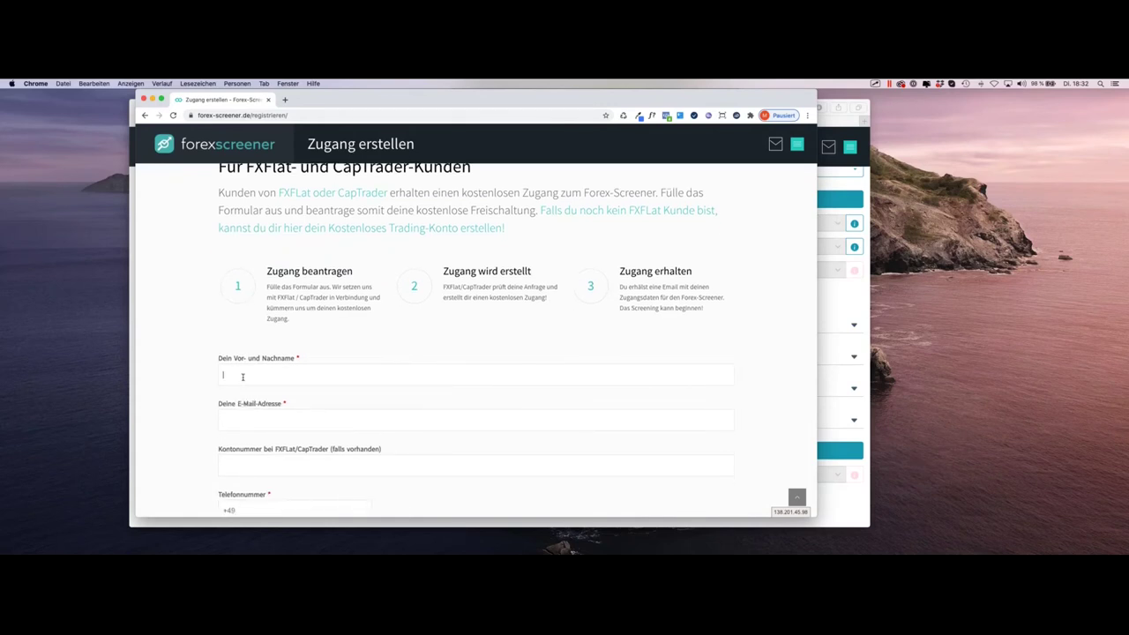
scroll(324, 415, down, 1)
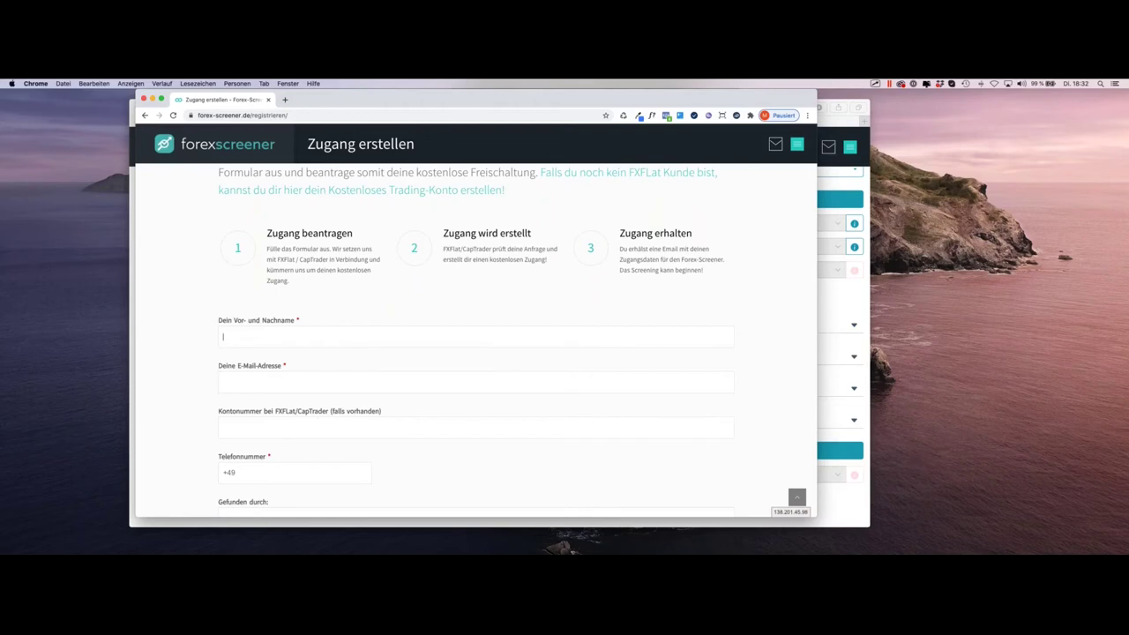
scroll(389, 303, down, 1)
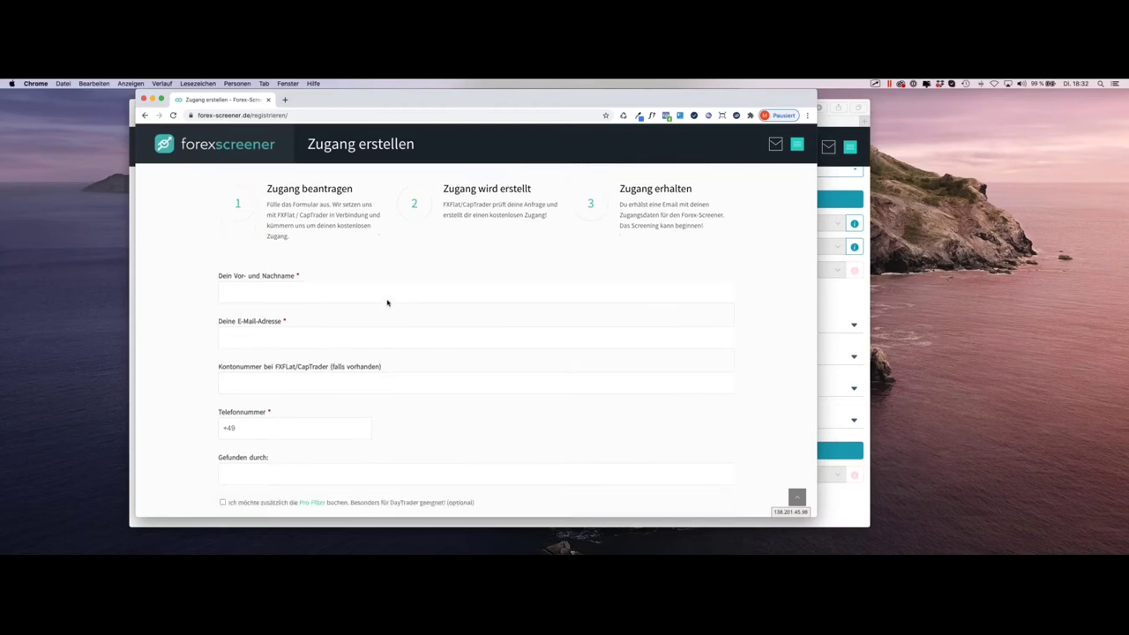
scroll(386, 303, down, 2)
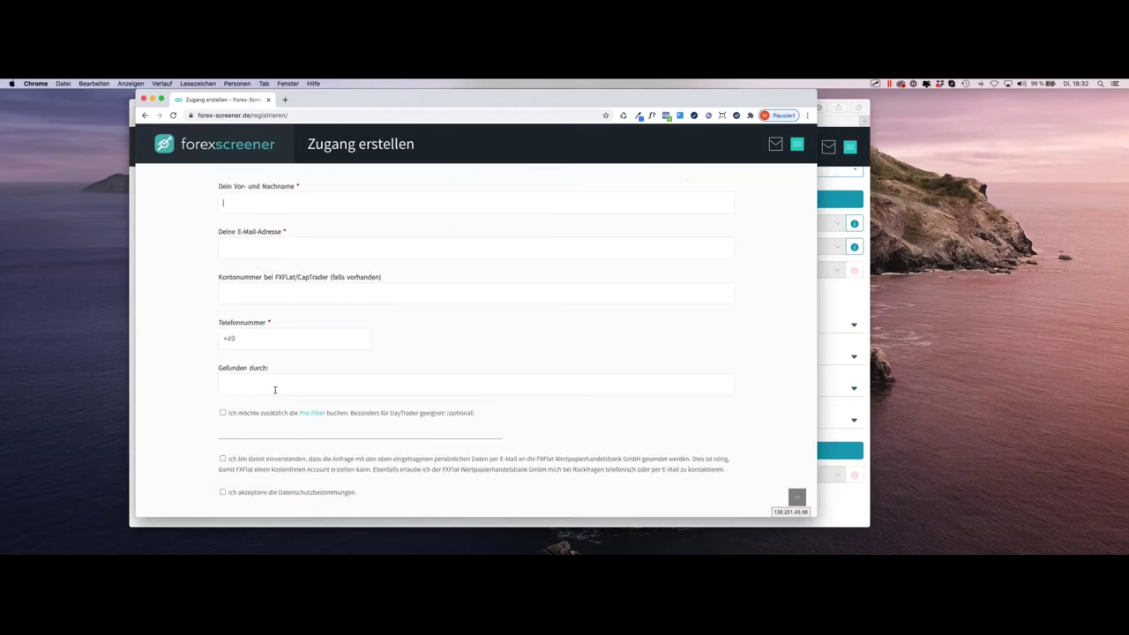
click(222, 413)
key(super+w)
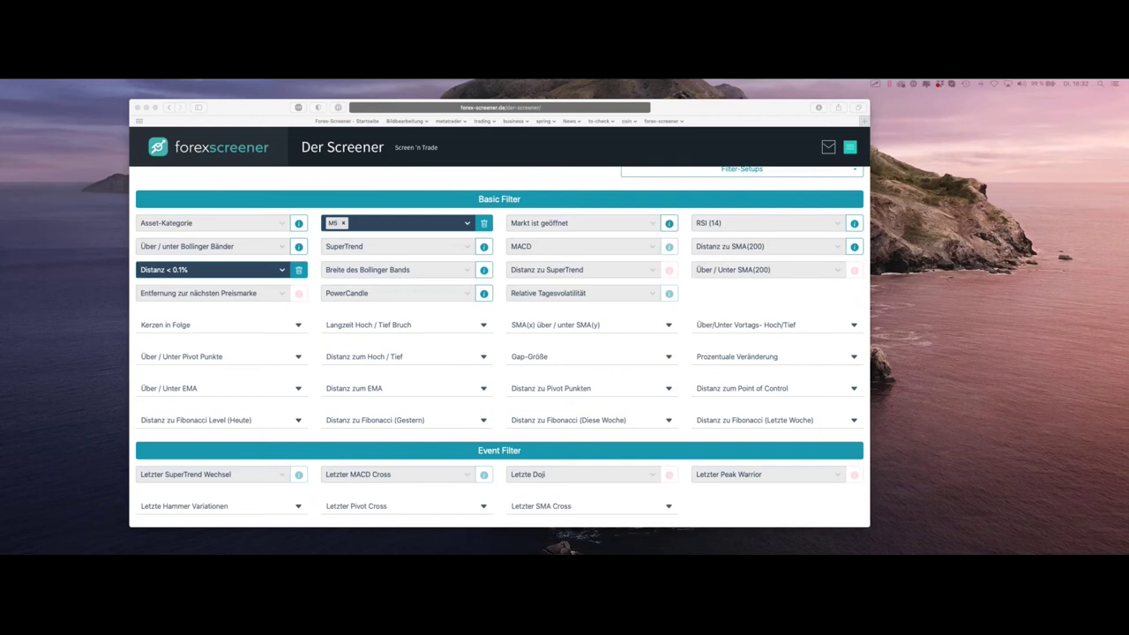
Step: Bring the screener window forward and scroll to the Basic Filter grid with M5 and Distanz < 0.1%
click(628, 195)
scroll(628, 196, up, 2)
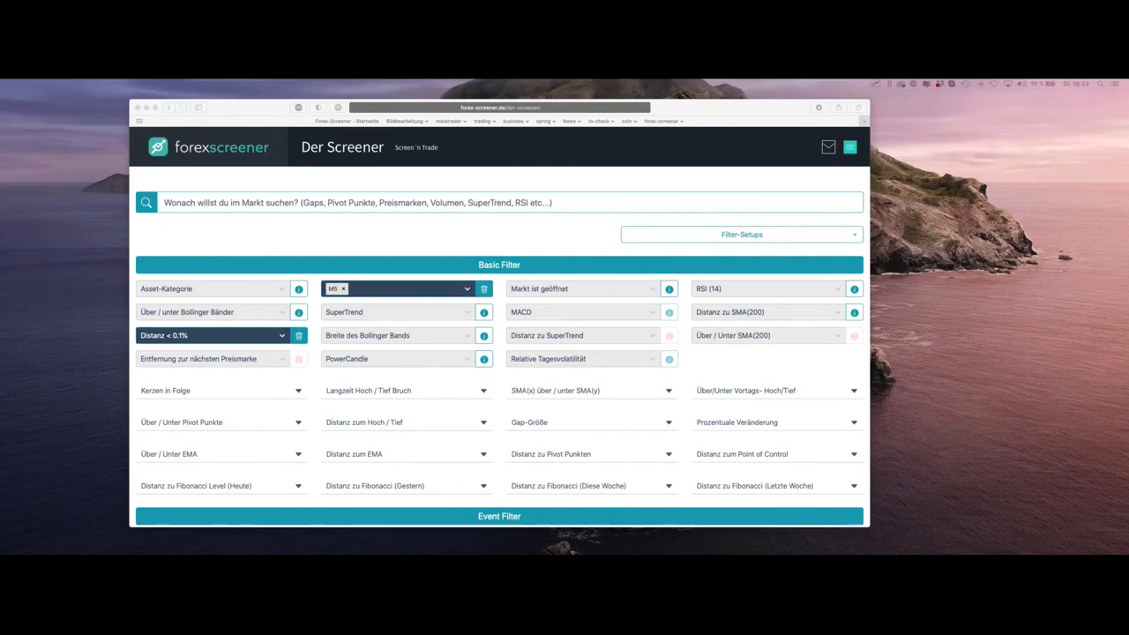
click(527, 240)
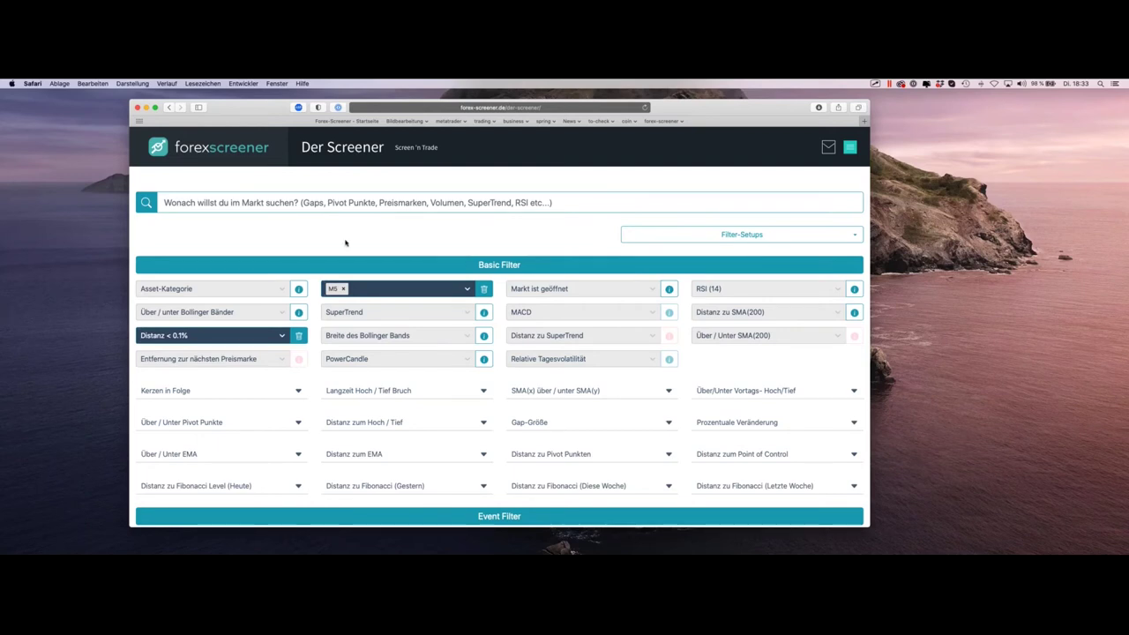
scroll(345, 243, down, 2)
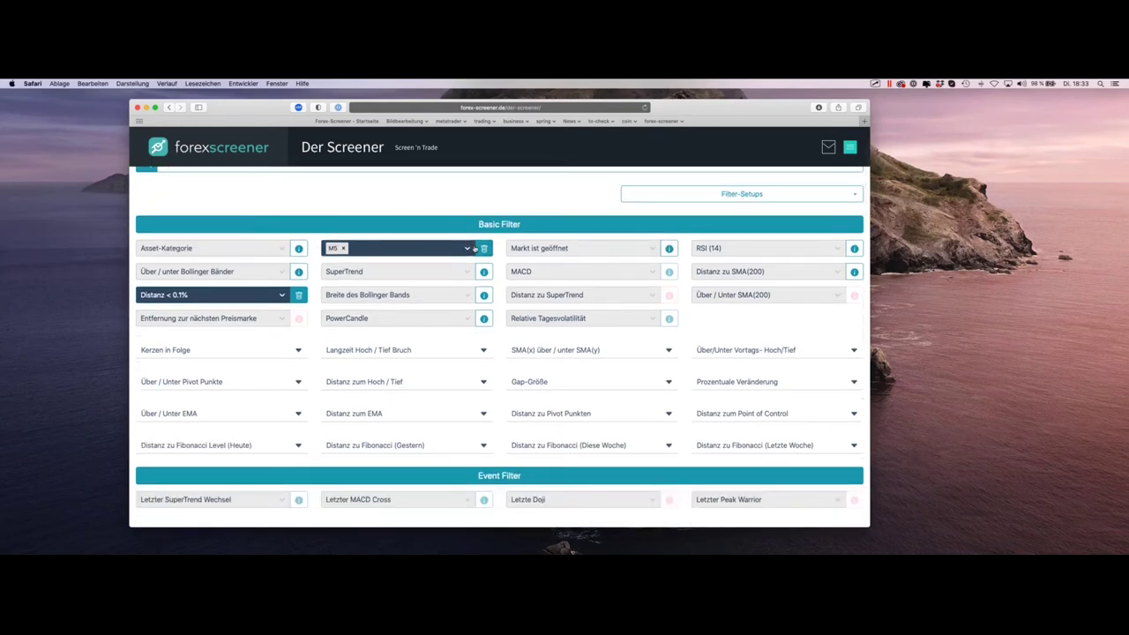
Step: Remove the Distanz < 0.1% filter and set Asset-Kategorie to Forex
click(300, 297)
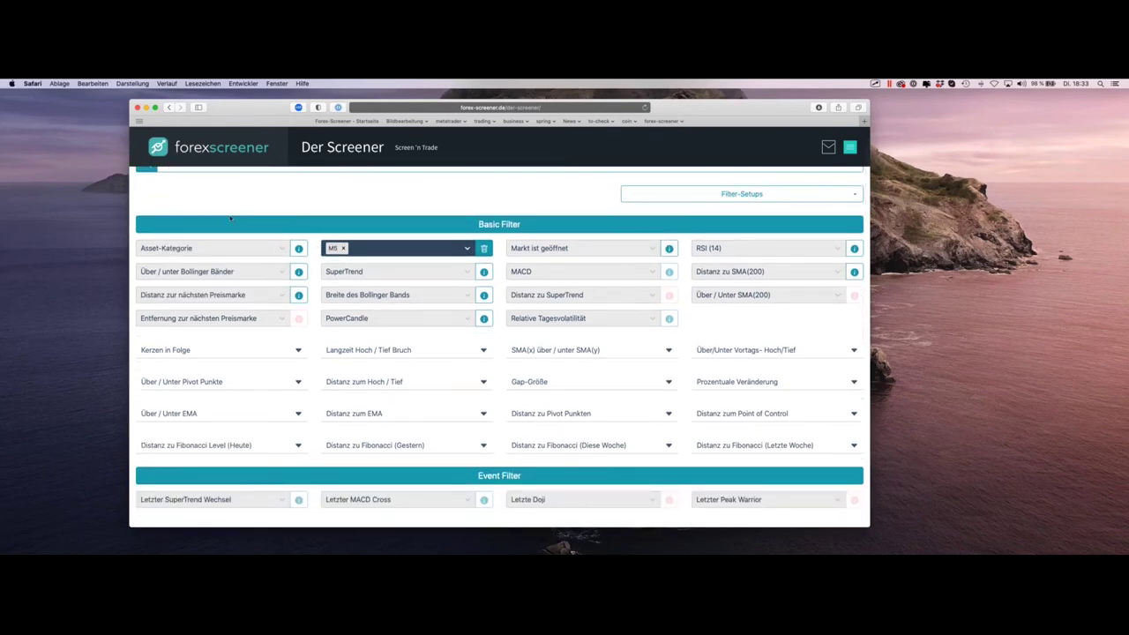
click(188, 250)
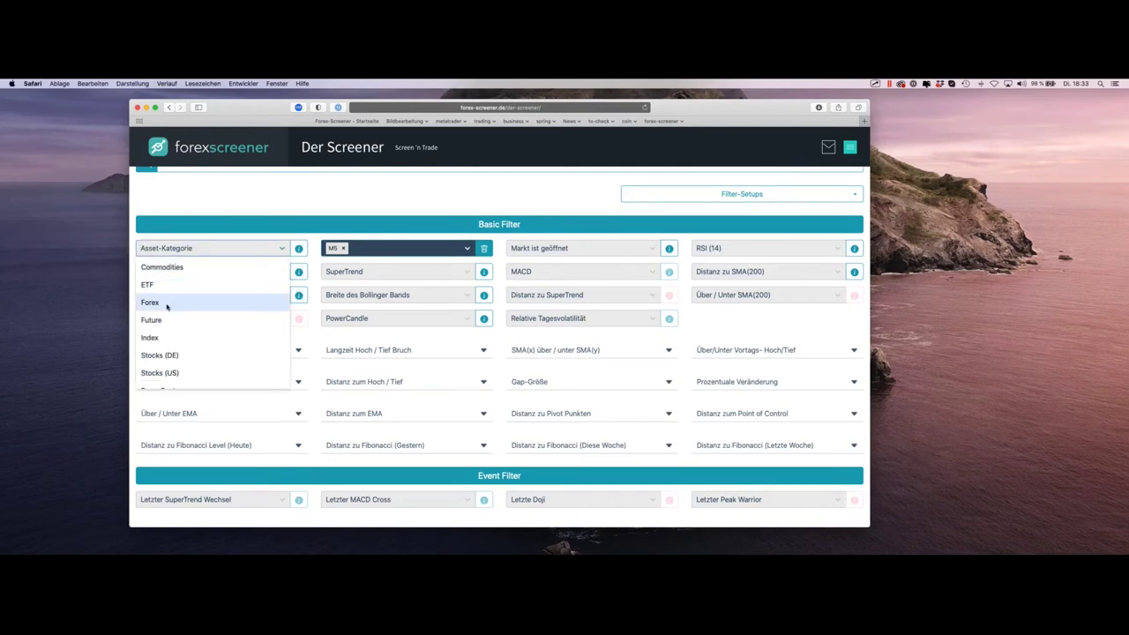
click(167, 304)
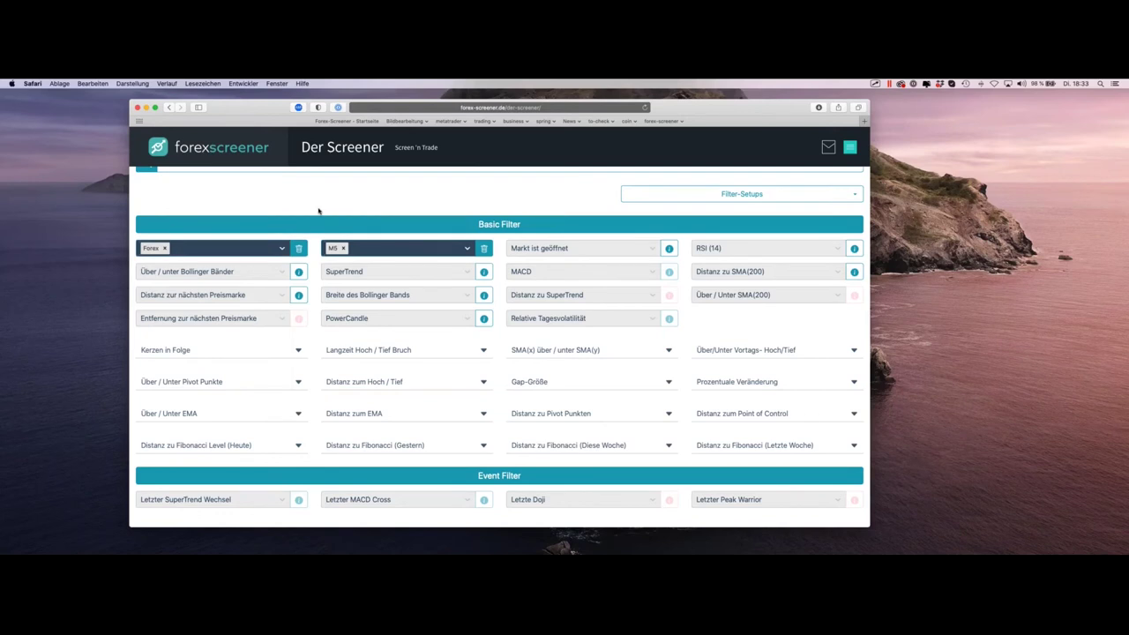
scroll(506, 249, down, 2)
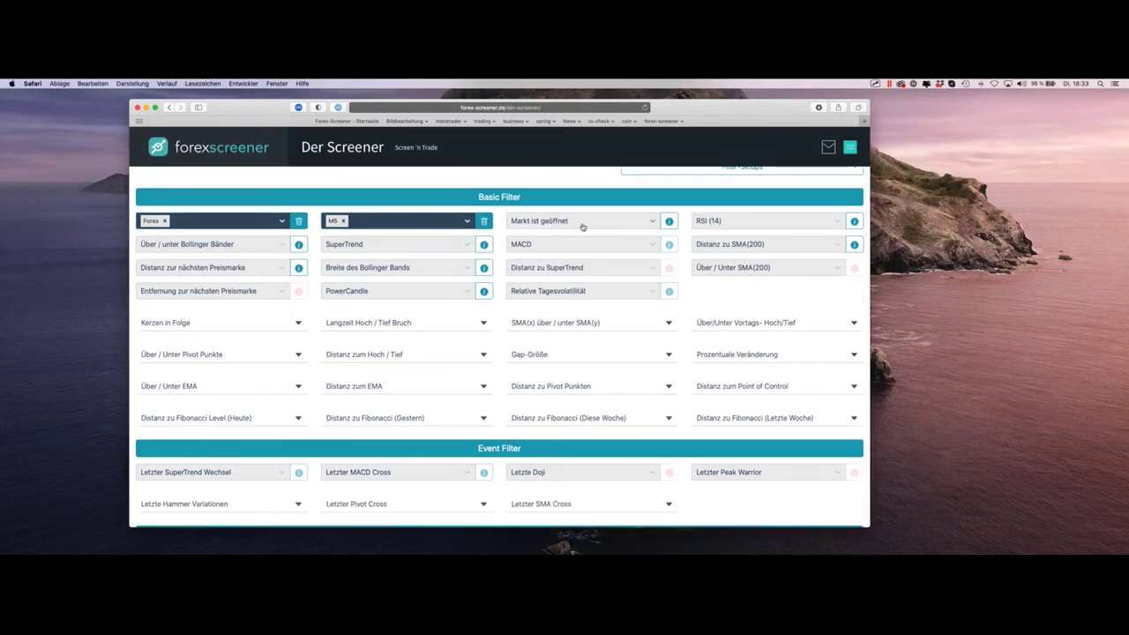
scroll(583, 227, down, 2)
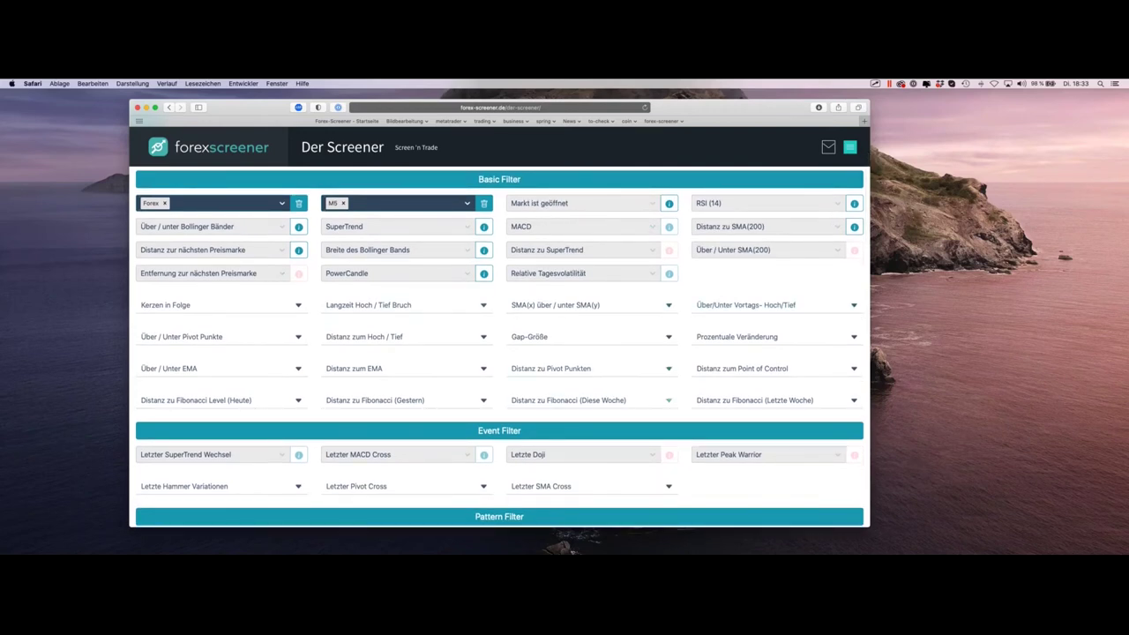
scroll(493, 305, down, 1)
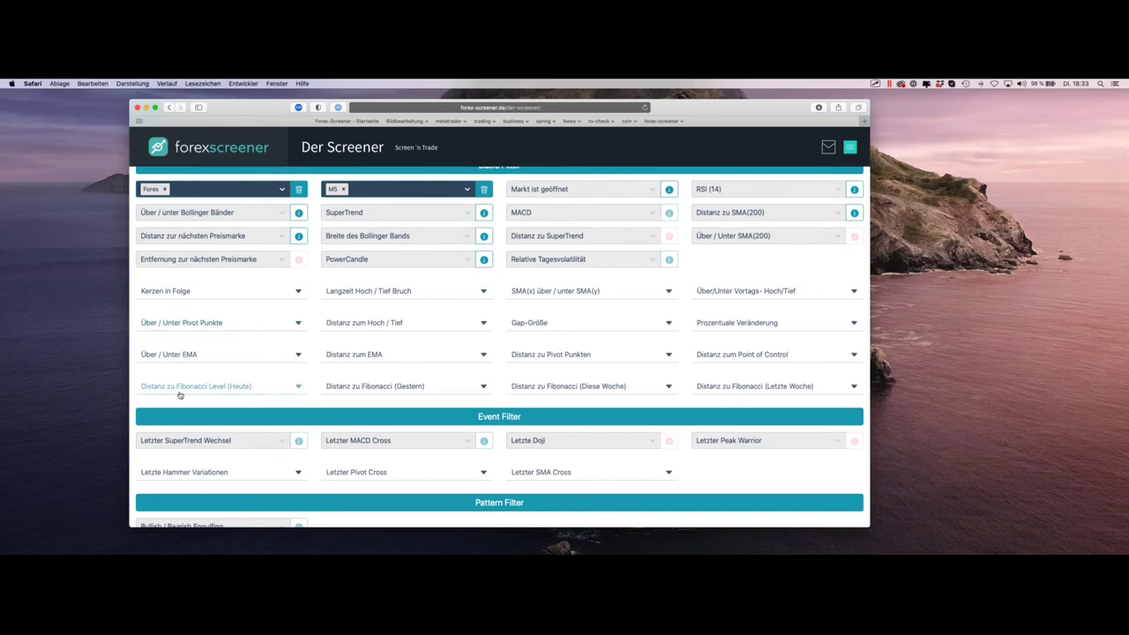
Step: Require 'Distanz zum gestrigen High < 0.1%' and open the top USDHUF result in MetaTrader
click(406, 326)
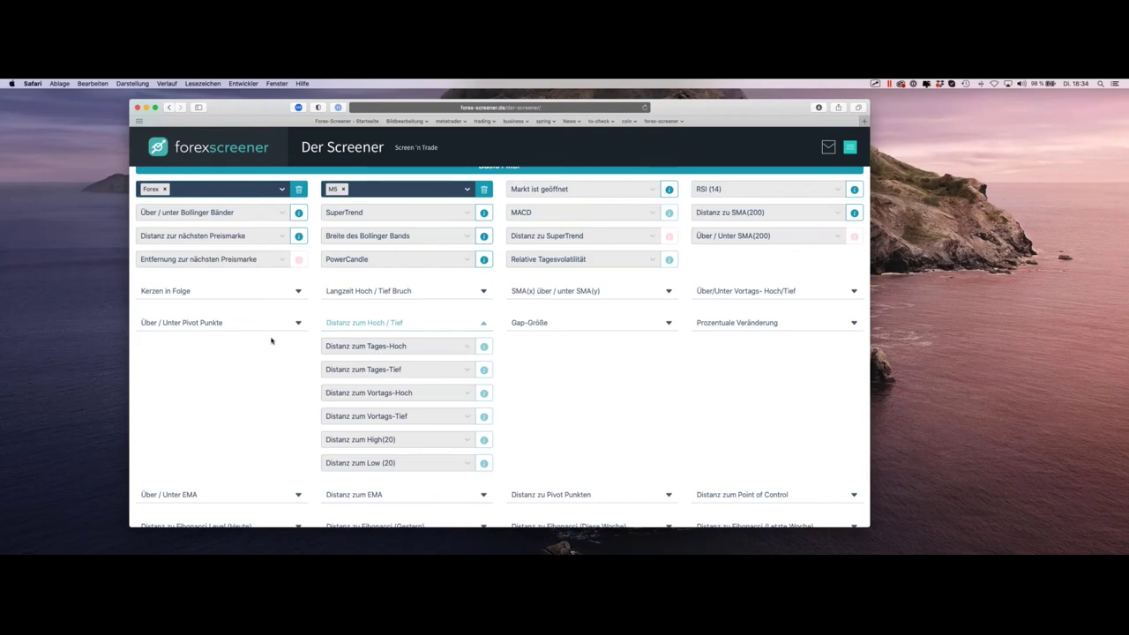
click(383, 396)
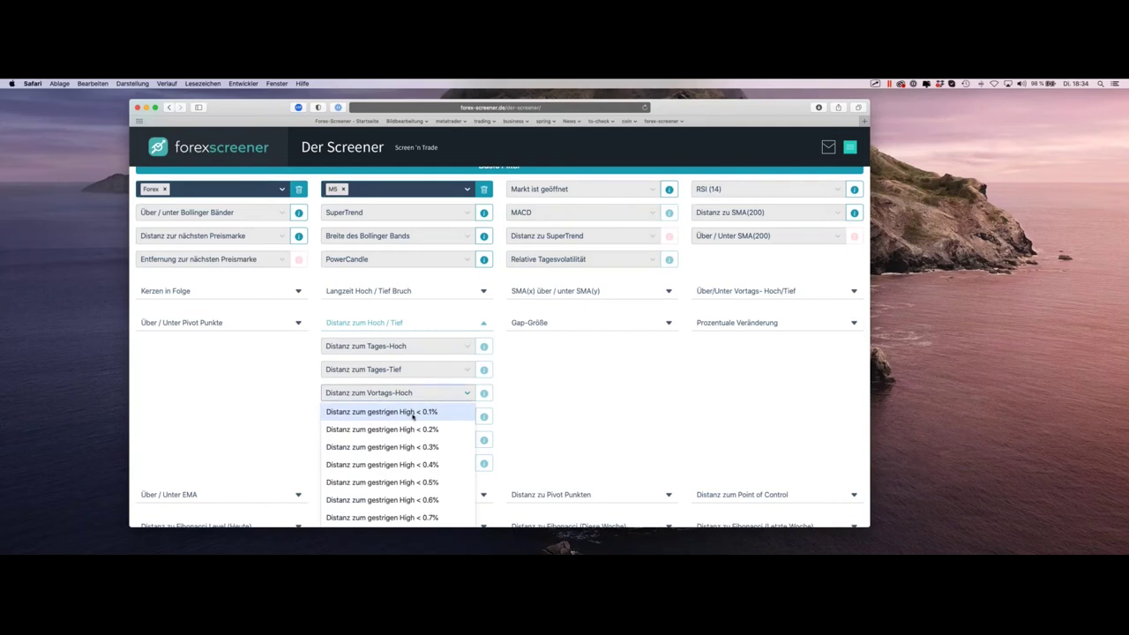
click(413, 413)
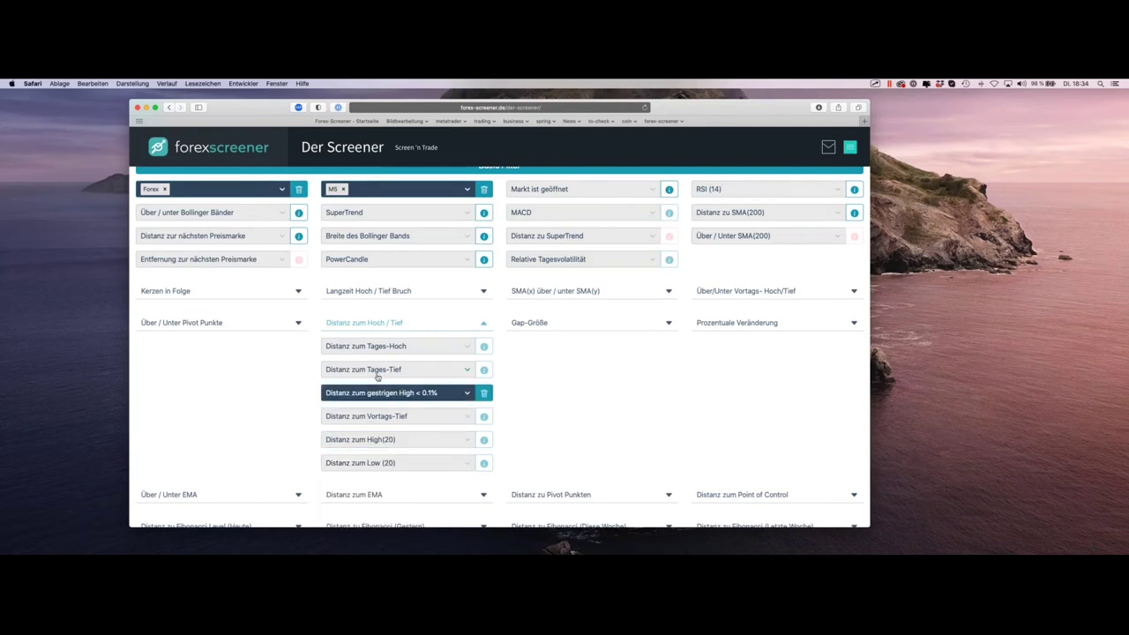
scroll(383, 353, down, 1)
scroll(384, 351, down, 10)
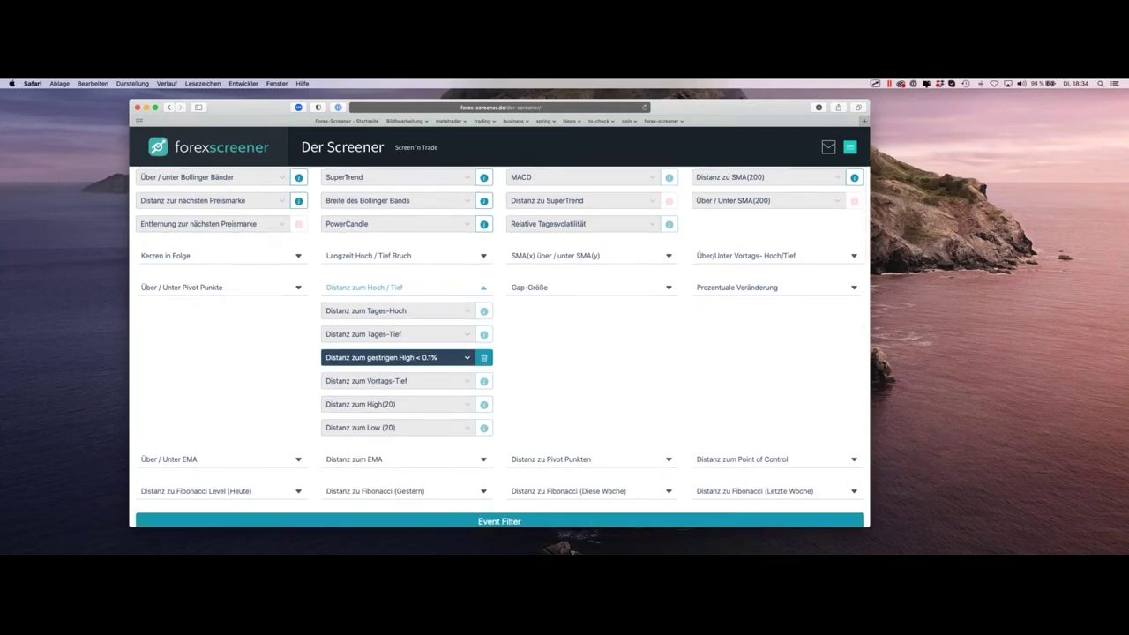
scroll(385, 349, down, 5)
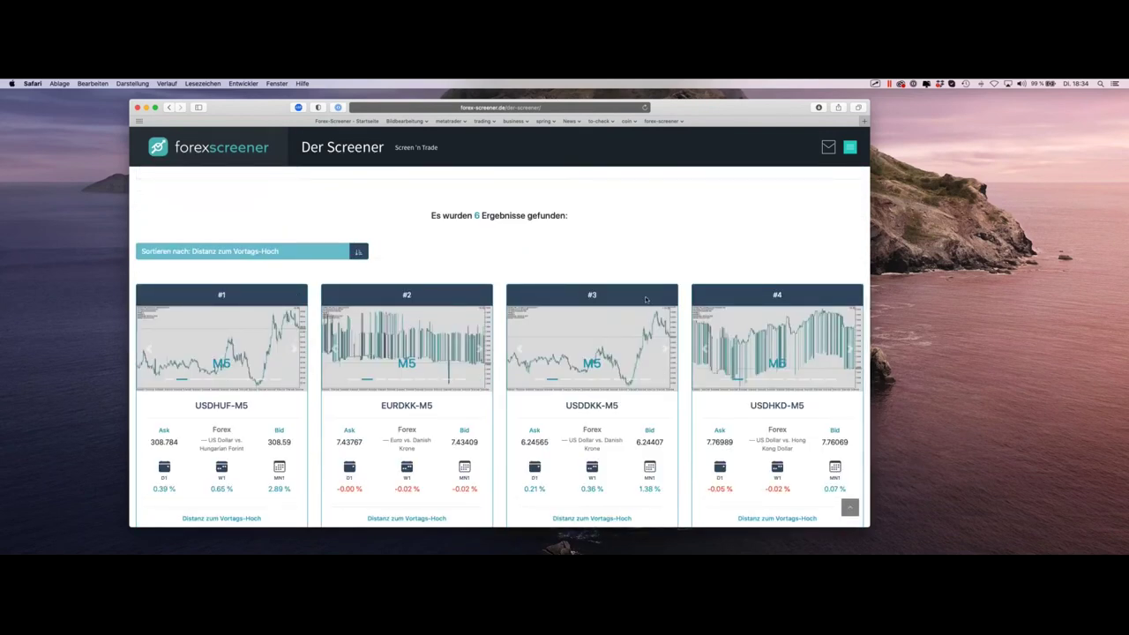
scroll(645, 298, down, 2)
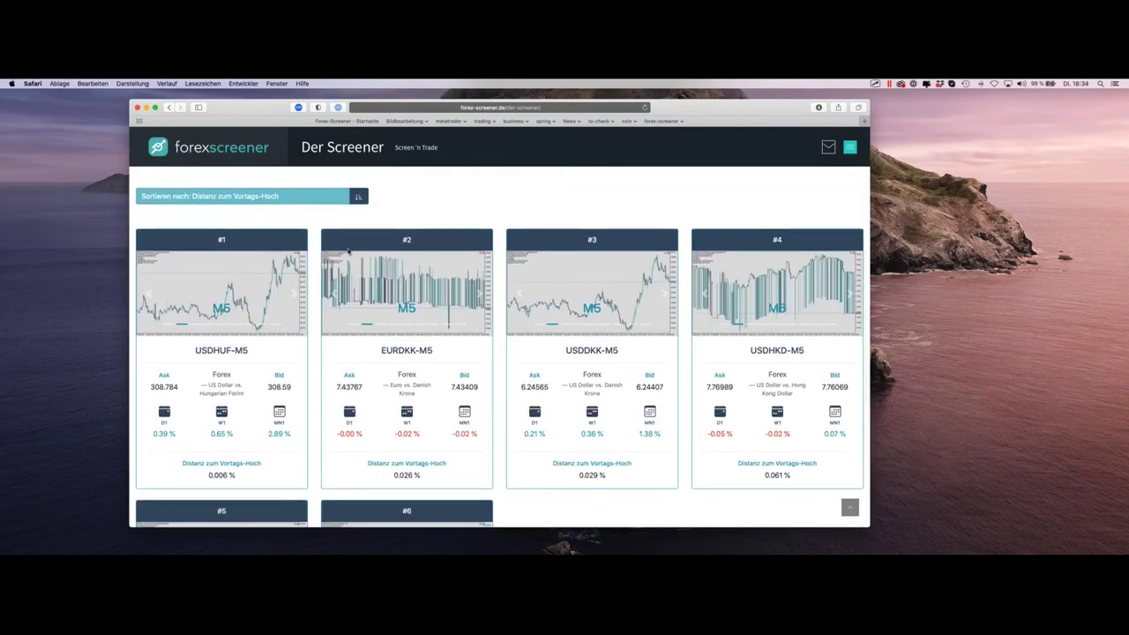
scroll(582, 265, down, 5)
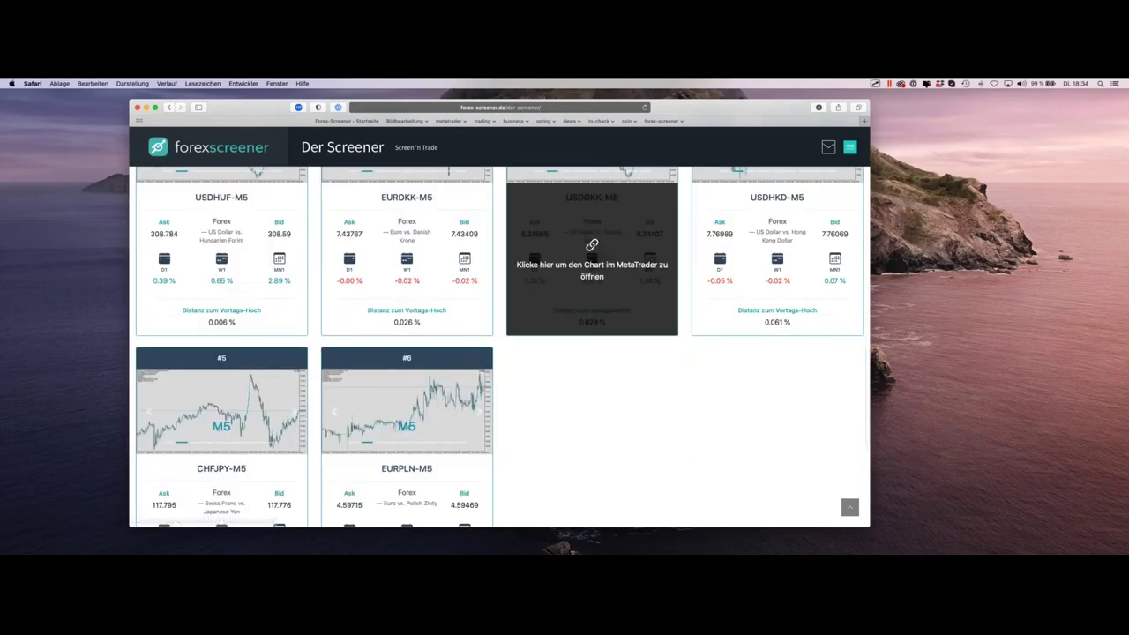
scroll(249, 291, up, 2)
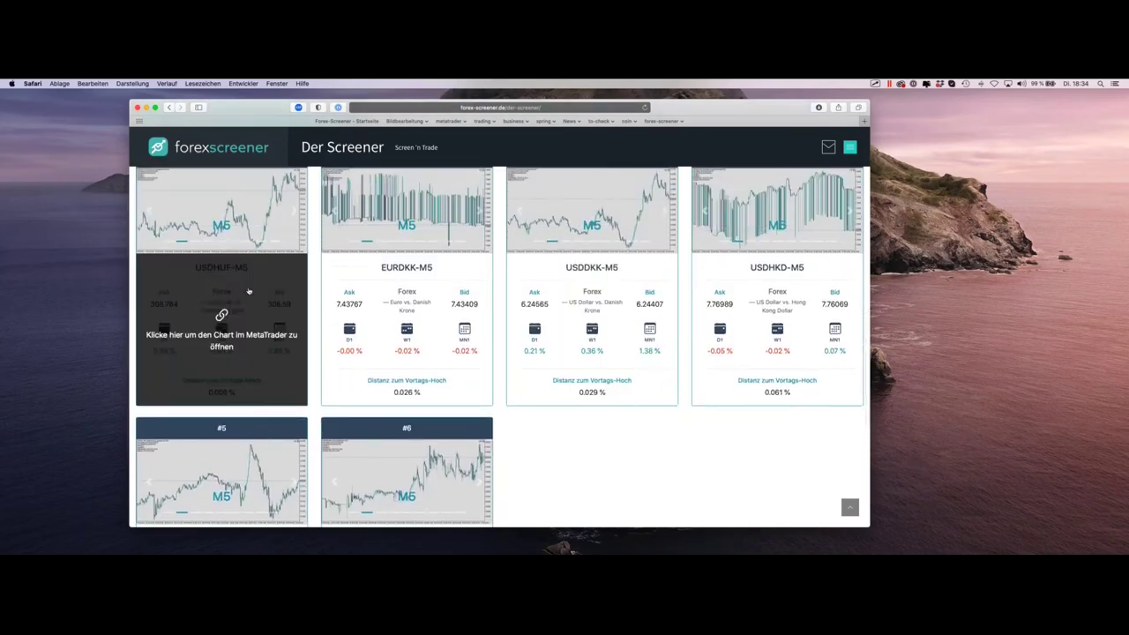
click(249, 292)
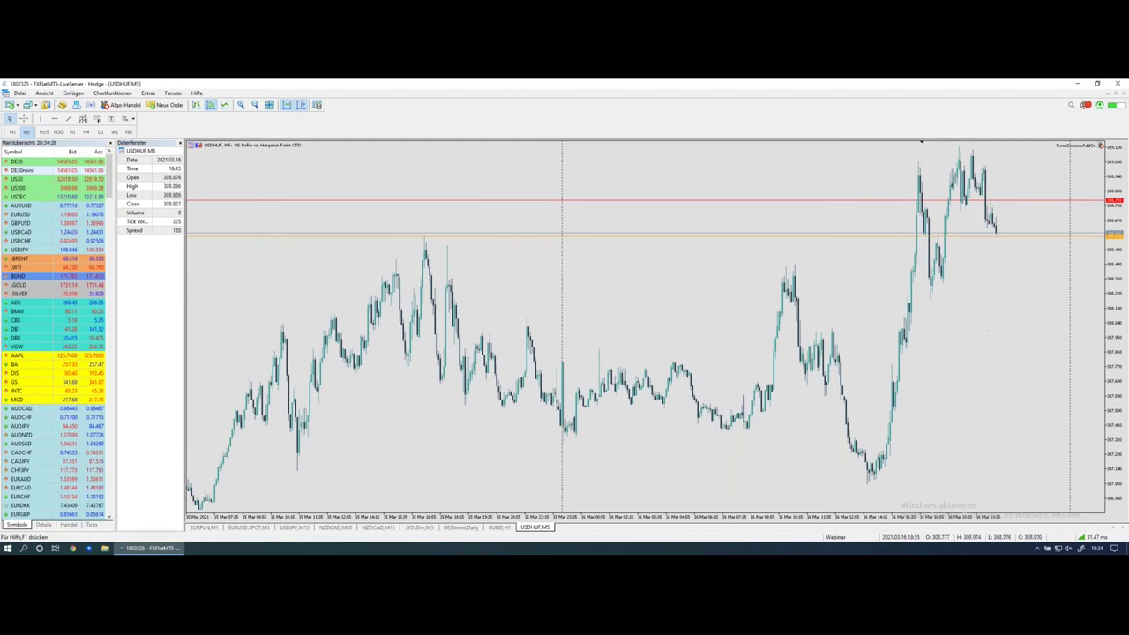
Step: On the USDHUF M5 chart, select the FS-YESTERDAY-HIGH line and draw a pink stroke on the day separator
scroll(918, 331, down, 1)
scroll(918, 332, down, 1)
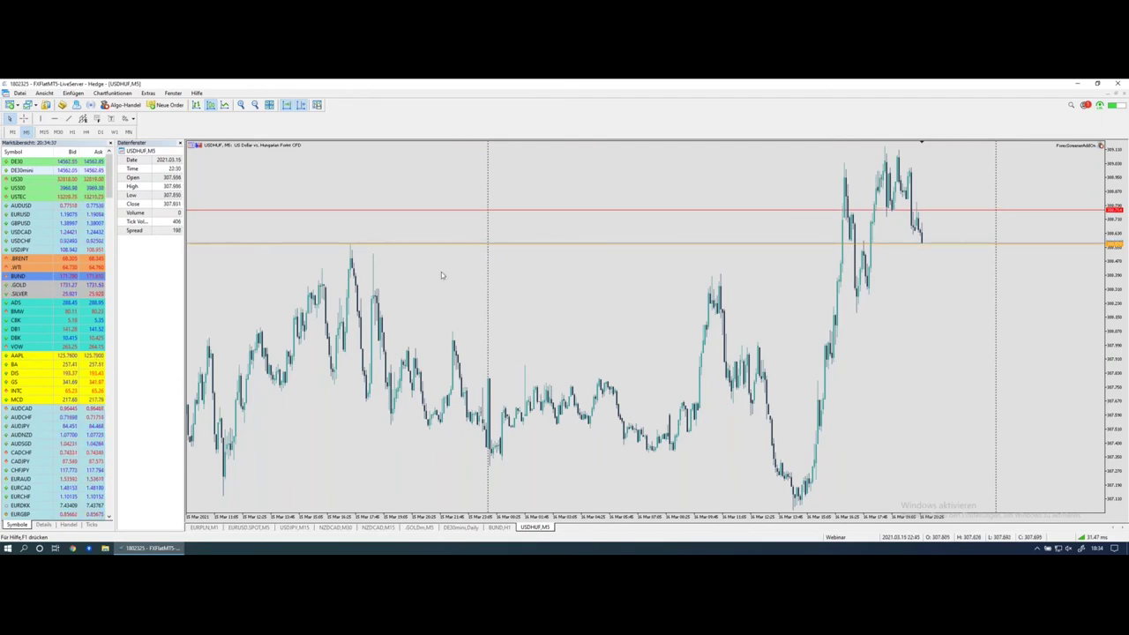
mouse_move(370, 247)
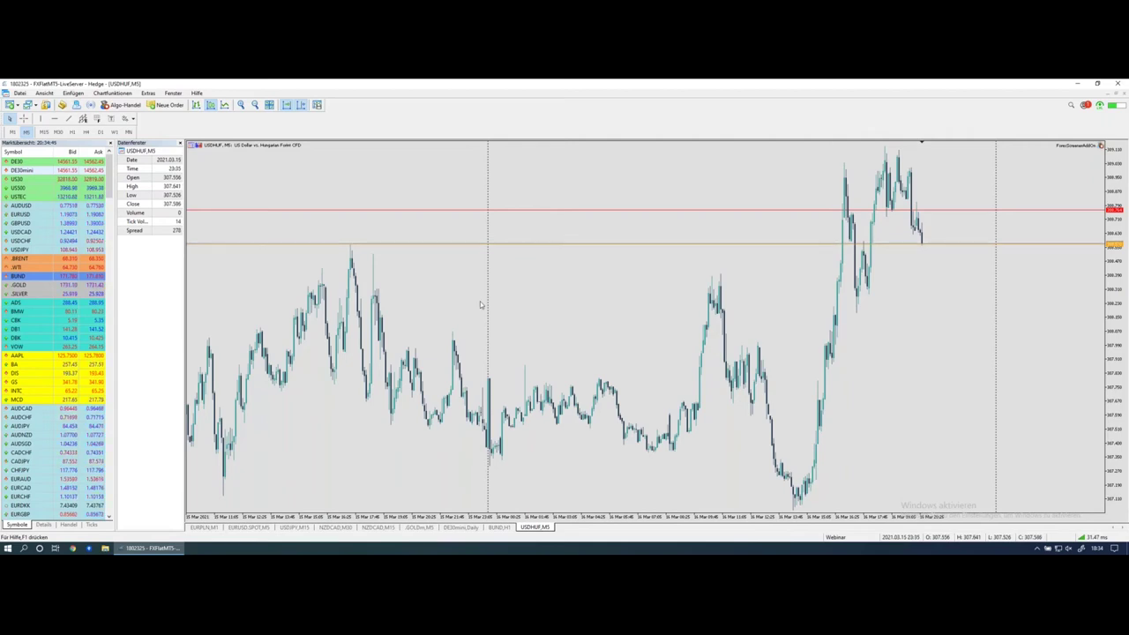
click(349, 240)
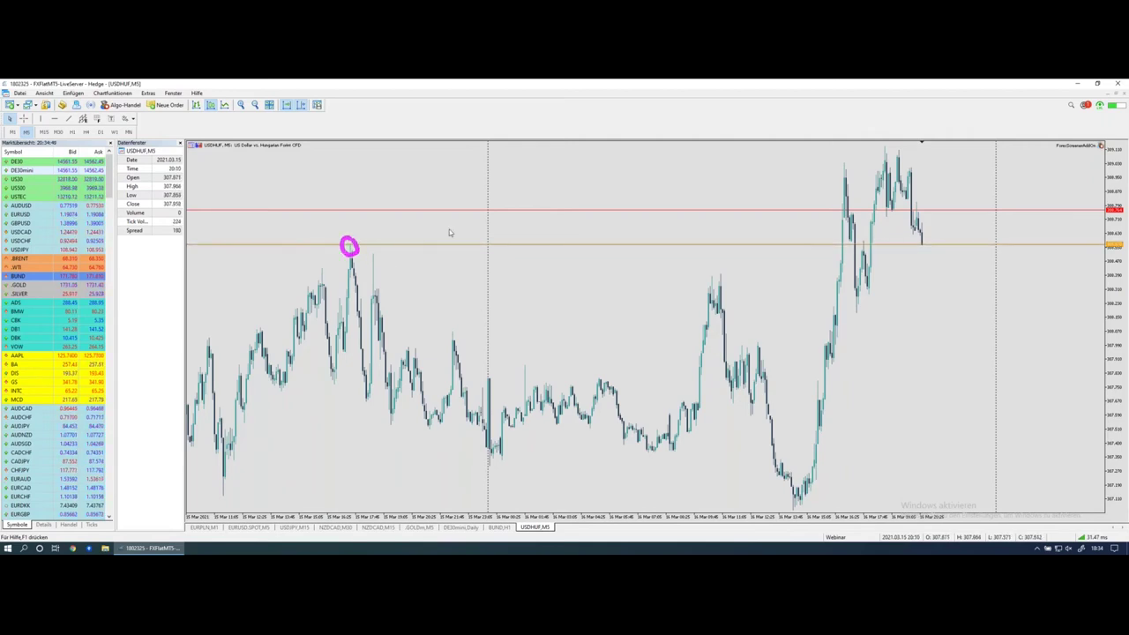
drag(487, 143, 486, 492)
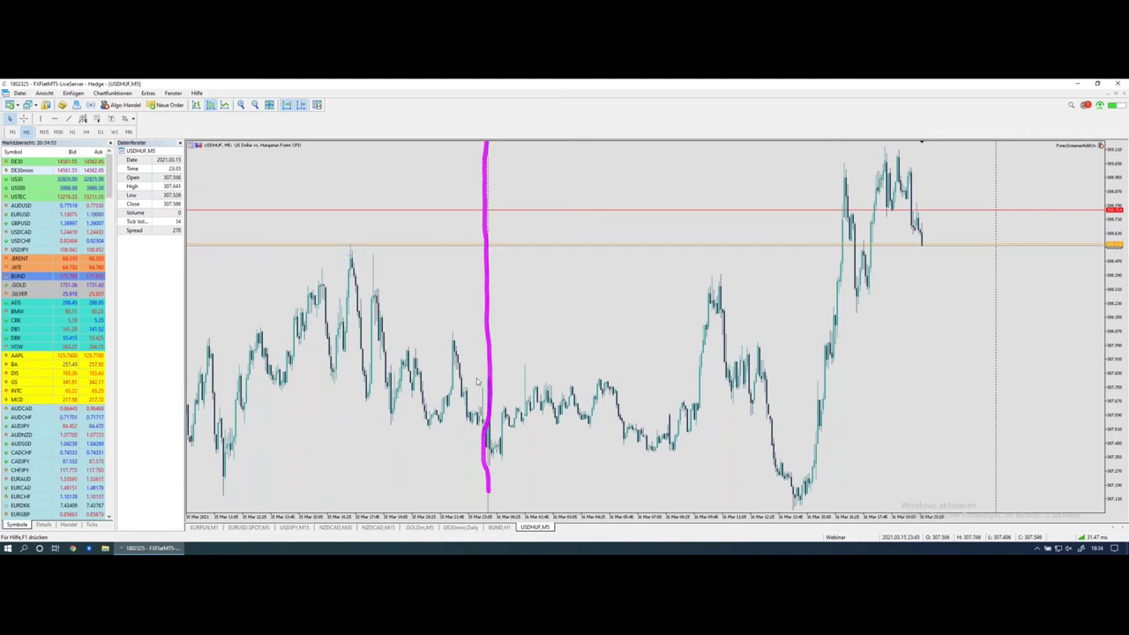
Step: View USDHUF on M15, mark the recent high and lower price levels, then switch to H1
click(44, 131)
drag(618, 187, 764, 188)
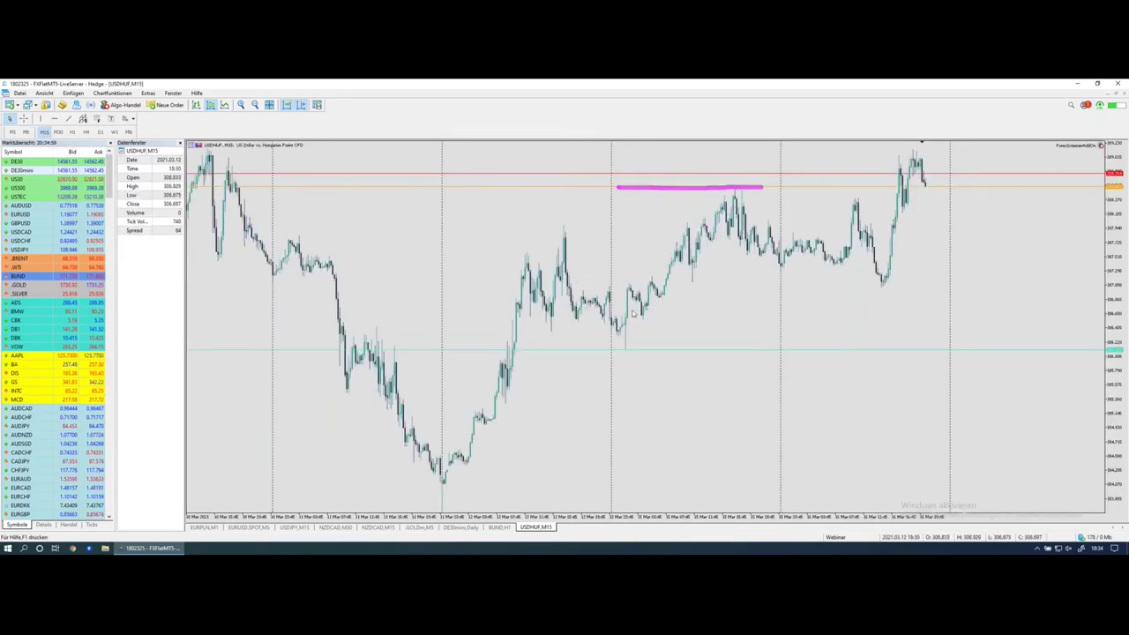
drag(606, 352, 775, 352)
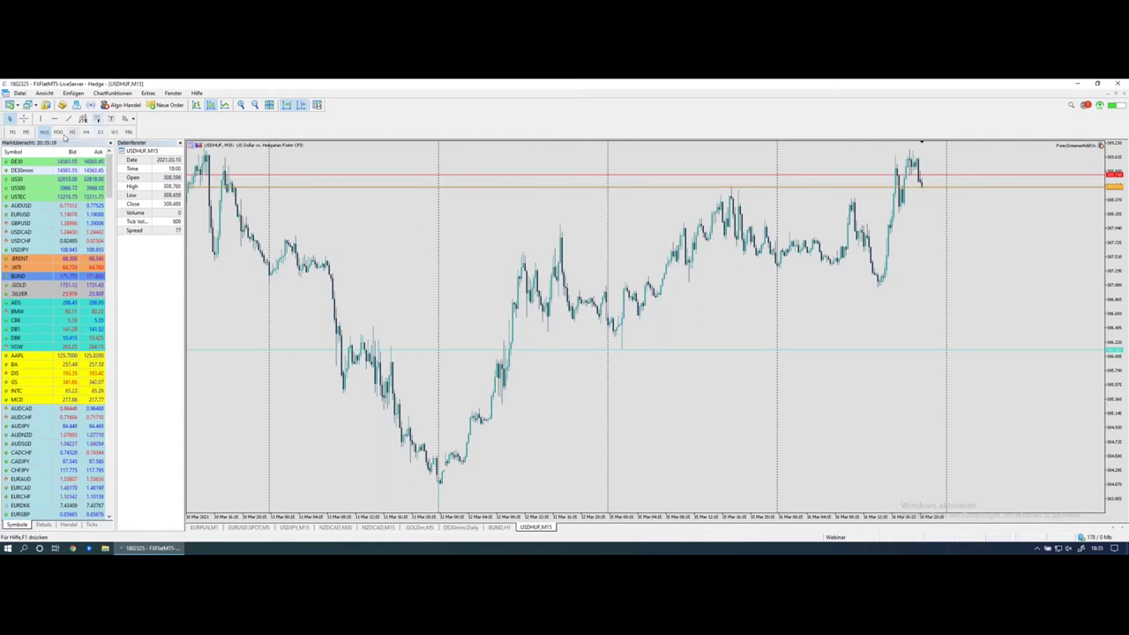
click(73, 132)
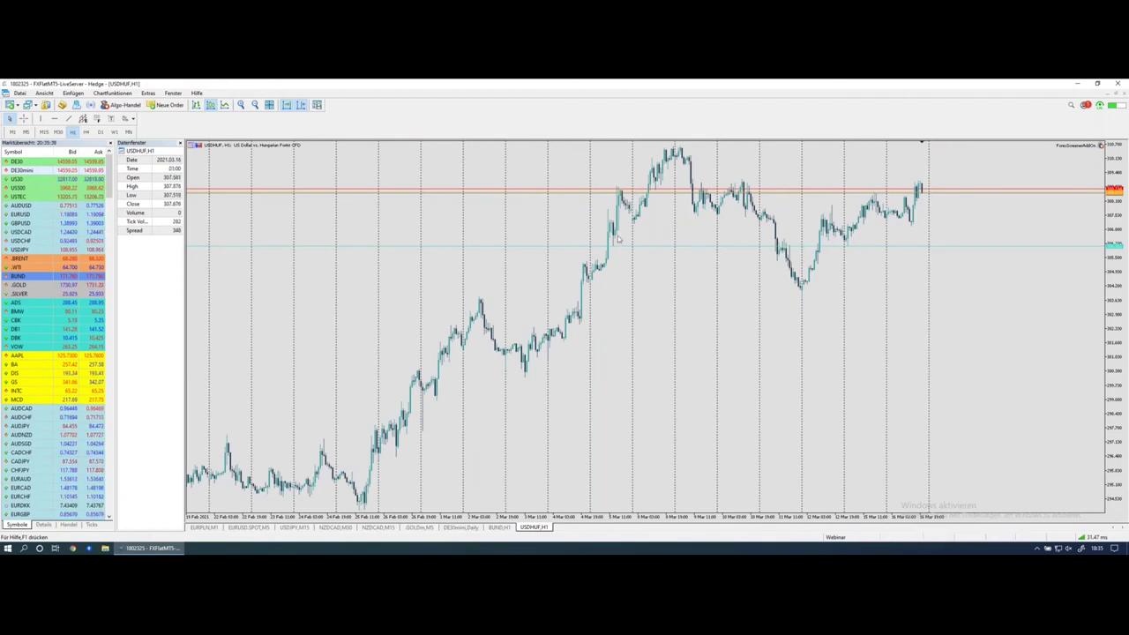
click(619, 193)
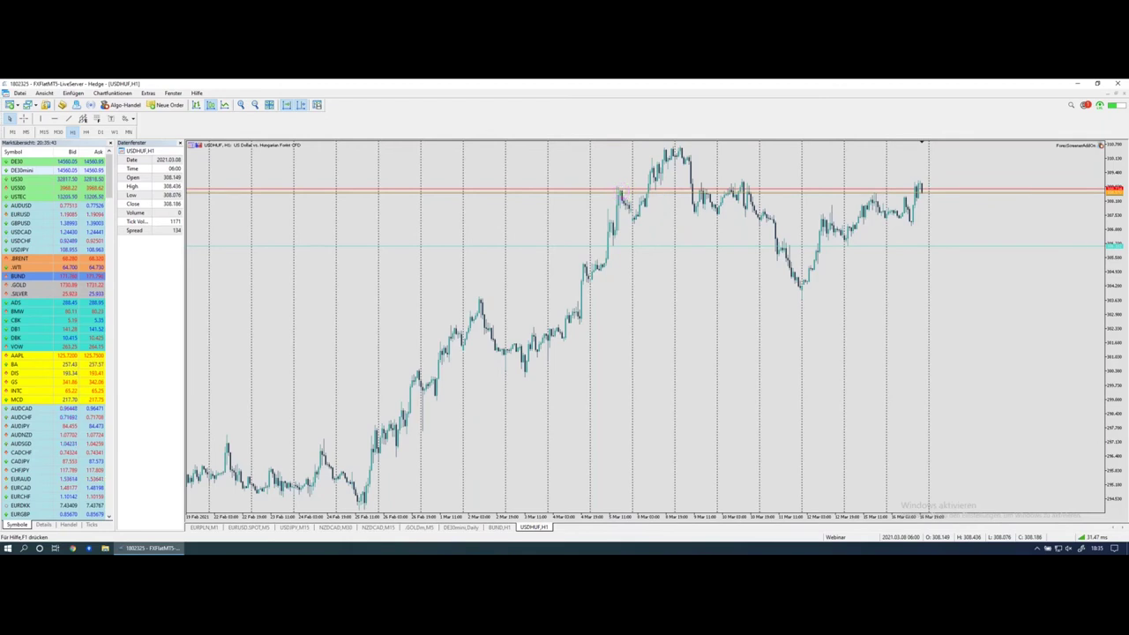
click(699, 185)
click(607, 193)
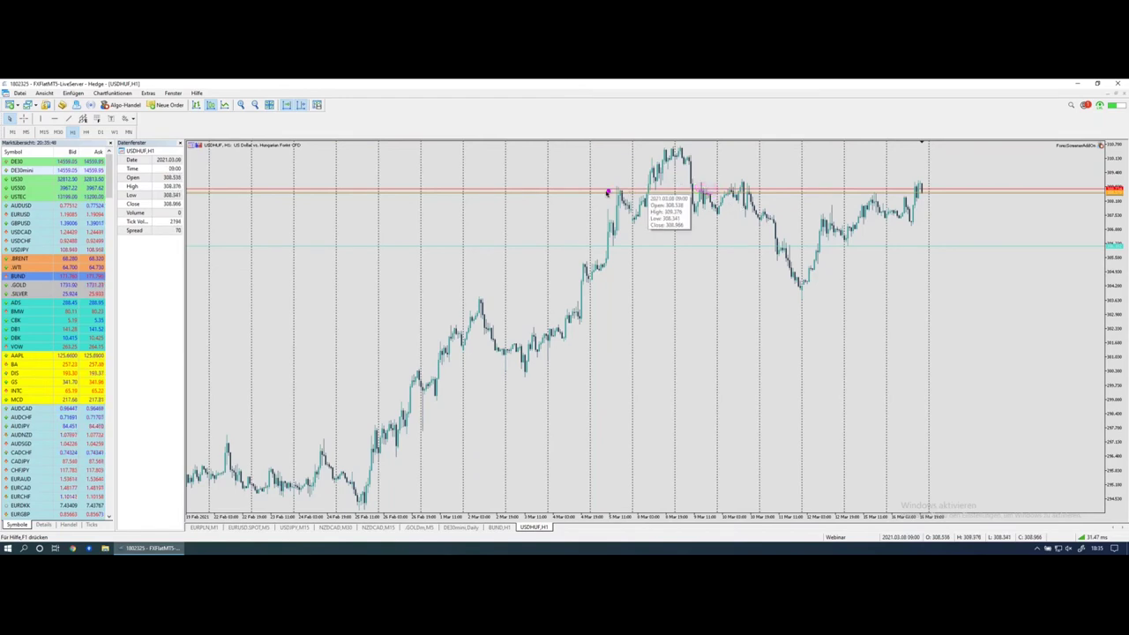
mouse_move(605, 187)
mouse_down()
mouse_move(787, 187)
mouse_move(607, 193)
mouse_up()
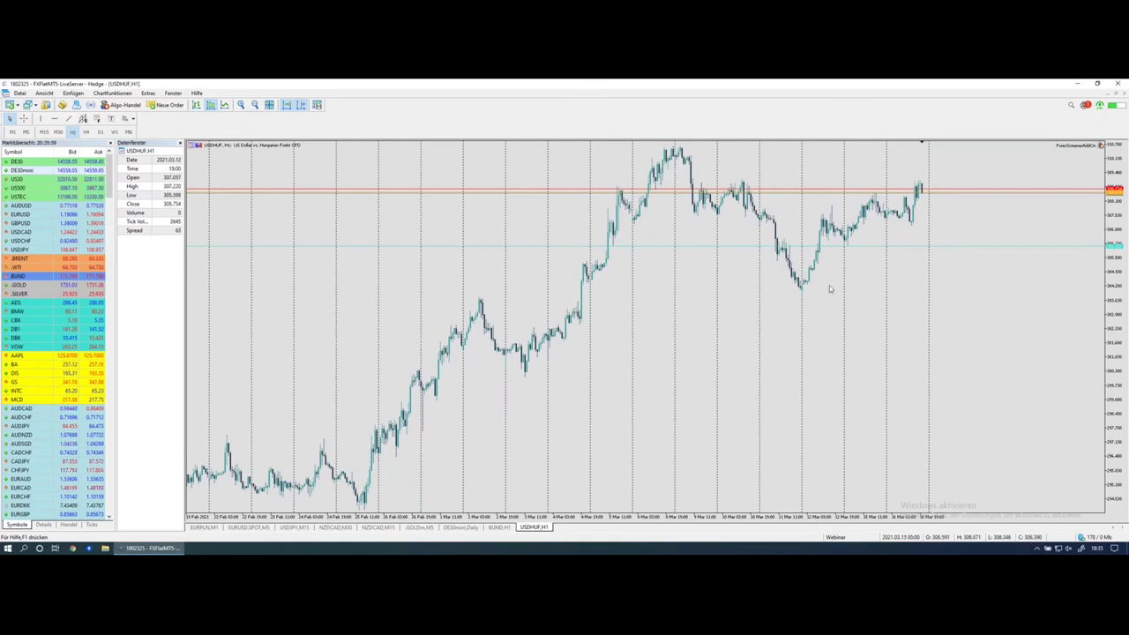
mouse_move(801, 273)
mouse_down()
mouse_move(827, 210)
mouse_move(851, 233)
mouse_move(873, 200)
mouse_move(909, 226)
mouse_move(918, 187)
mouse_up()
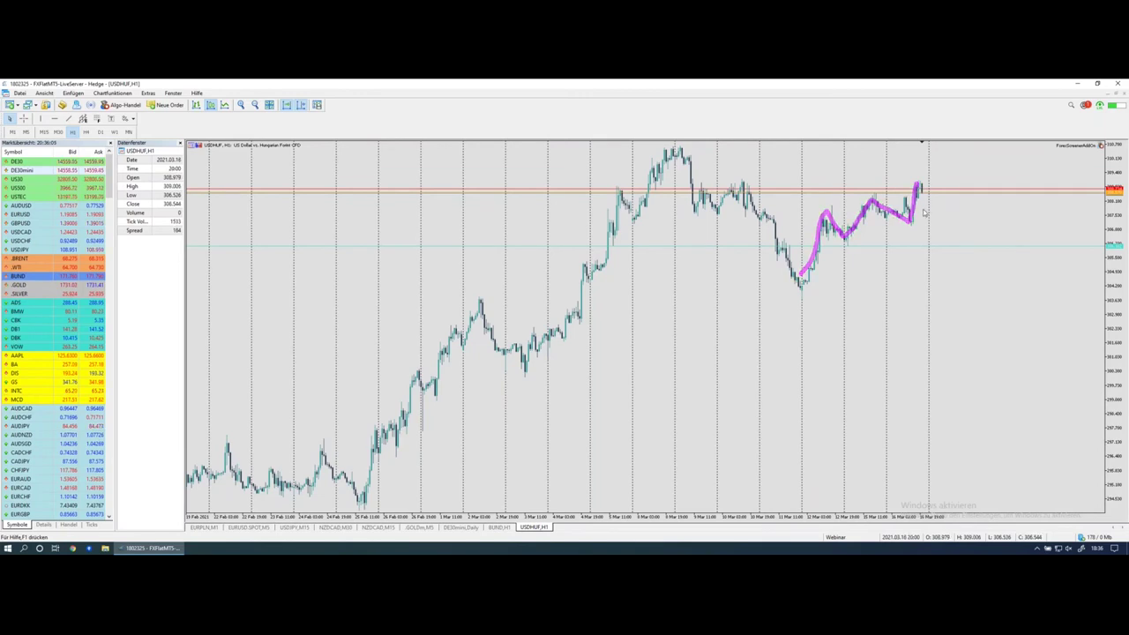
drag(908, 224, 924, 181)
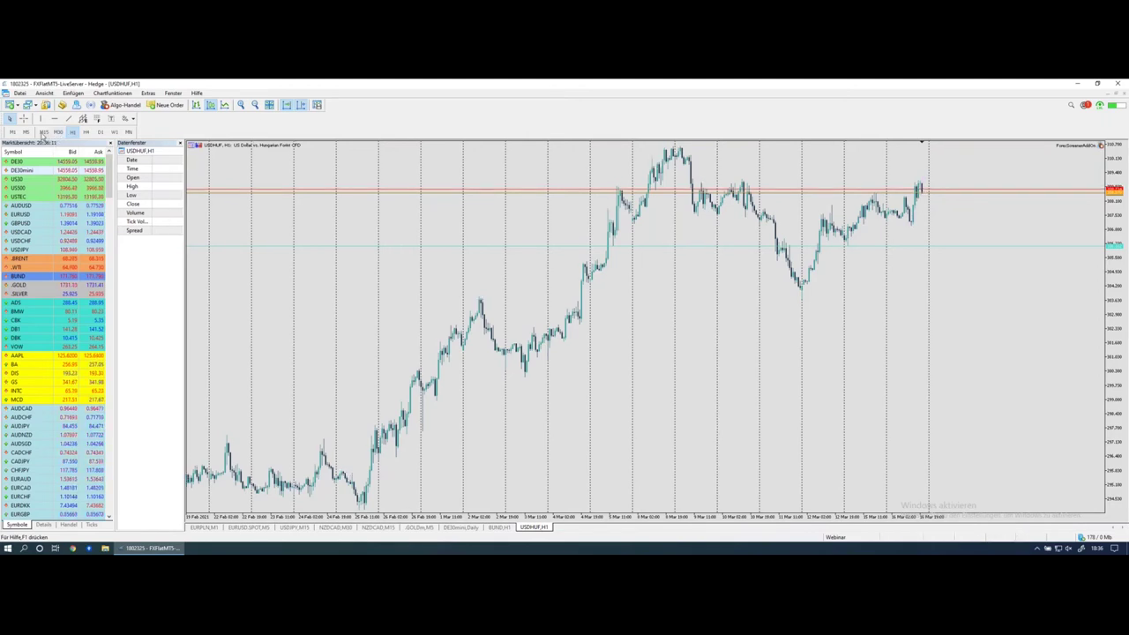
Step: Put USDHUF on M15 and draw arrows at two swing lows and the latest candles' drop
click(43, 132)
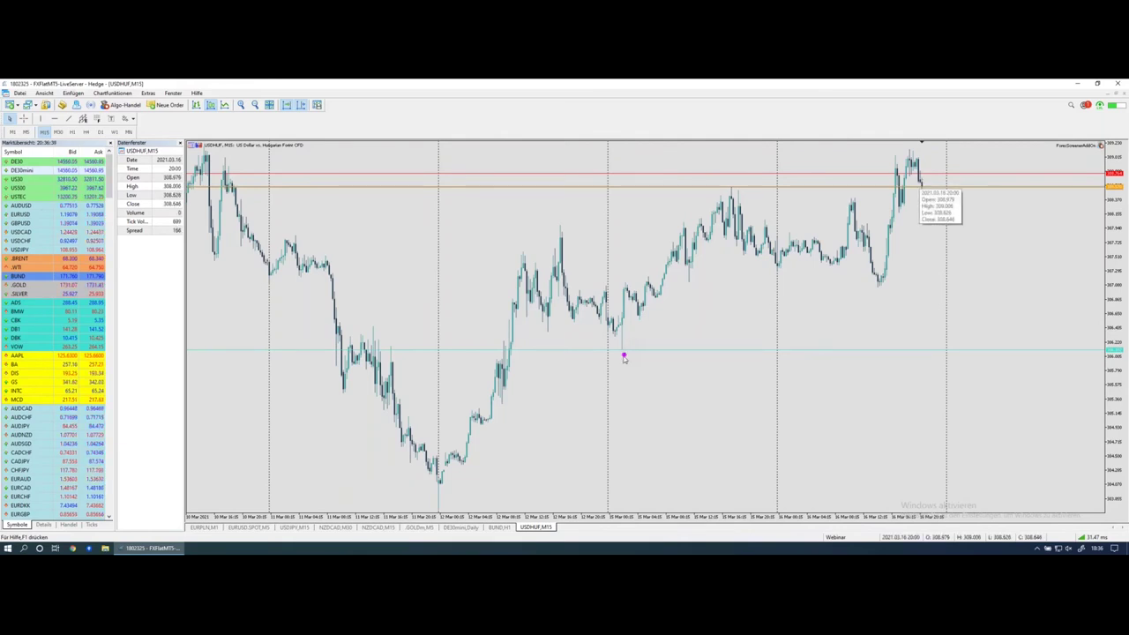
drag(623, 364, 630, 403)
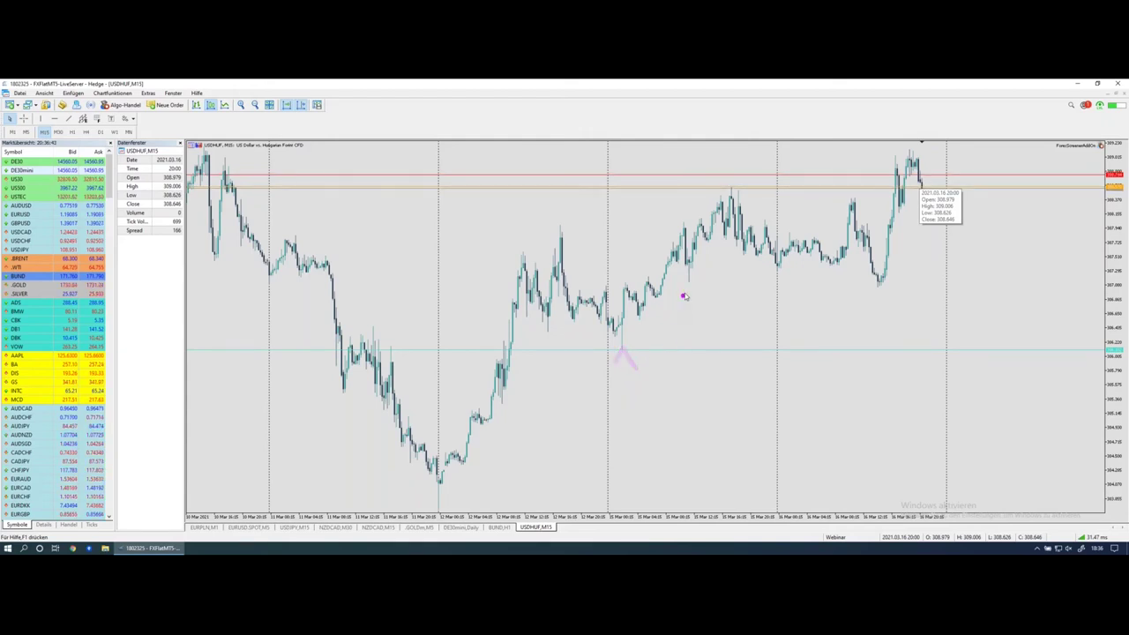
drag(689, 287, 690, 315)
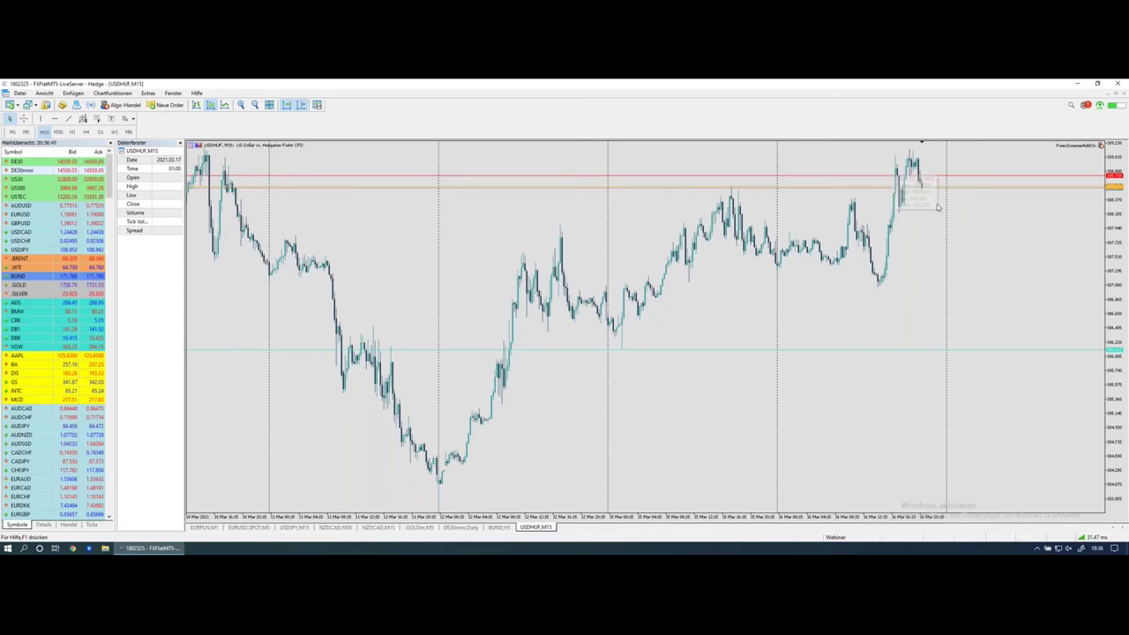
drag(922, 191, 924, 214)
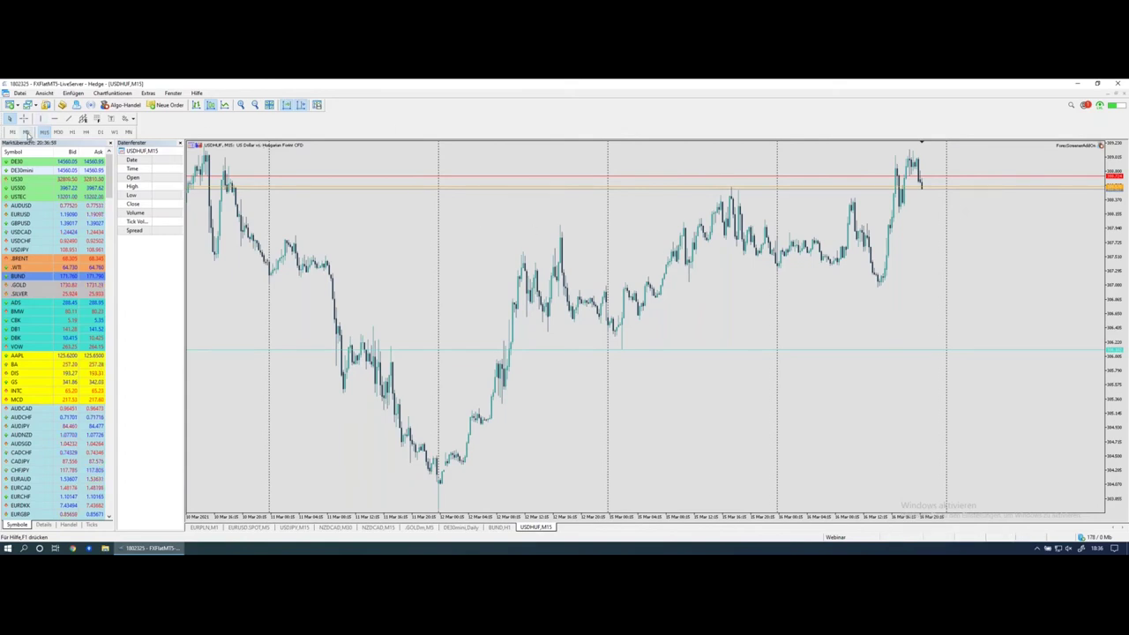
Step: Compare USDHUF M5 and zoomed-in M15 candles with arrow marks, then switch to H1
click(27, 132)
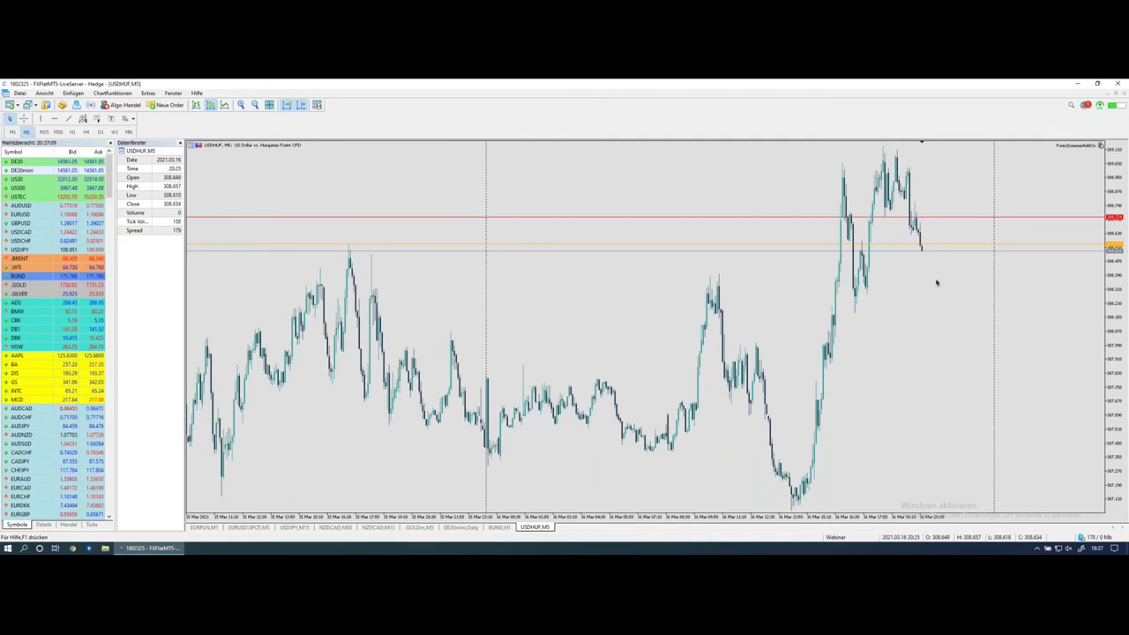
drag(923, 253, 925, 284)
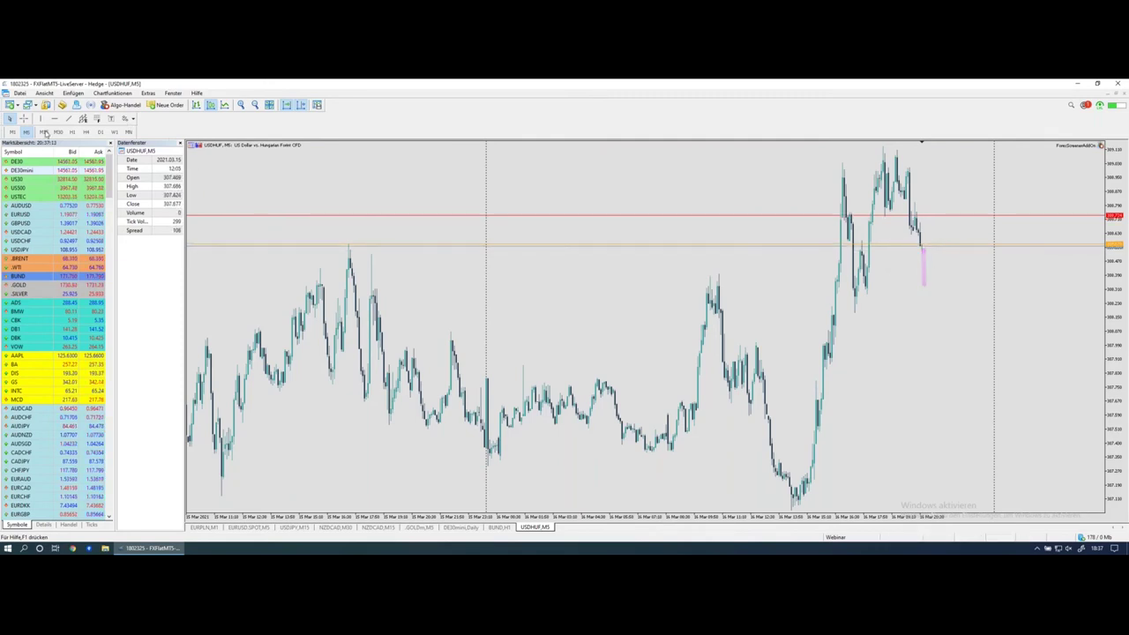
click(44, 131)
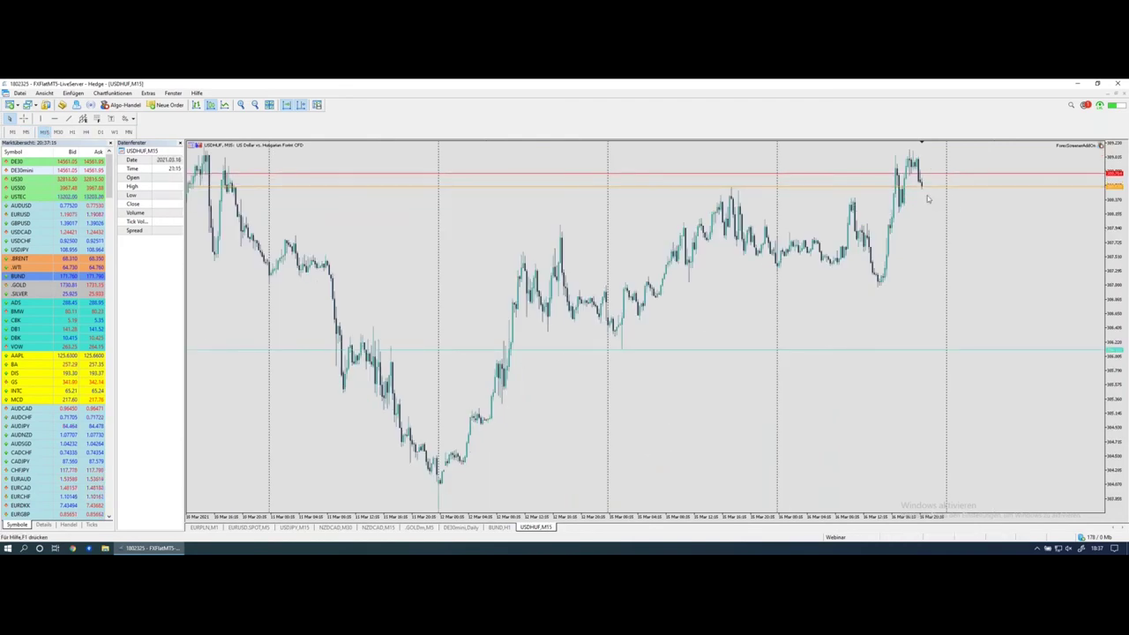
click(242, 105)
mouse_move(922, 228)
mouse_down()
mouse_move(922, 265)
mouse_move(921, 220)
mouse_move(930, 236)
mouse_up()
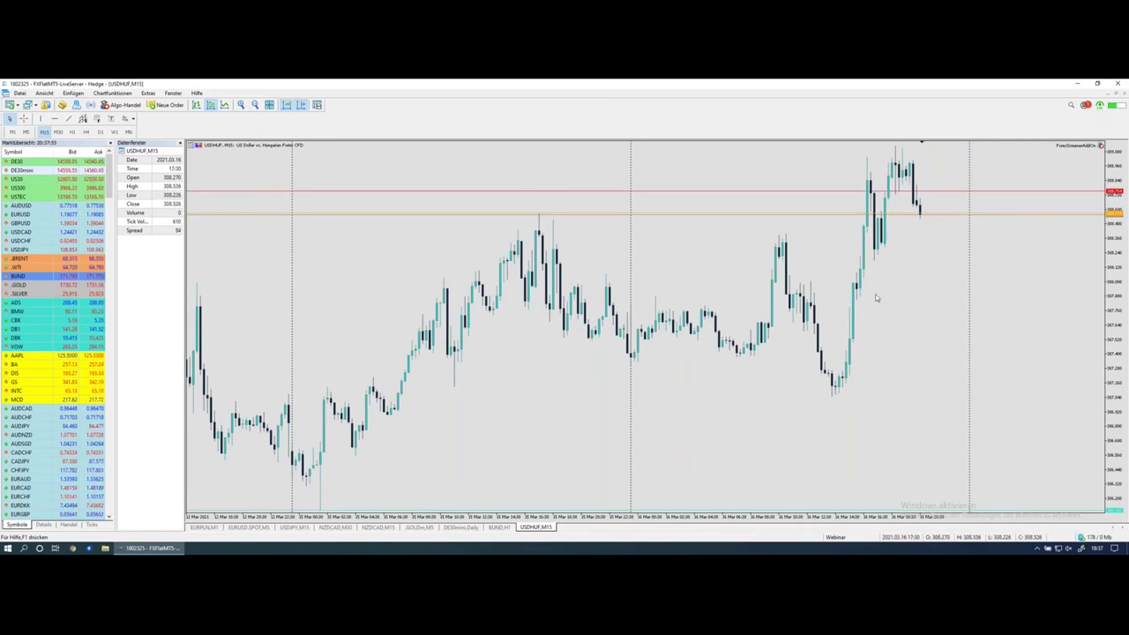
click(73, 132)
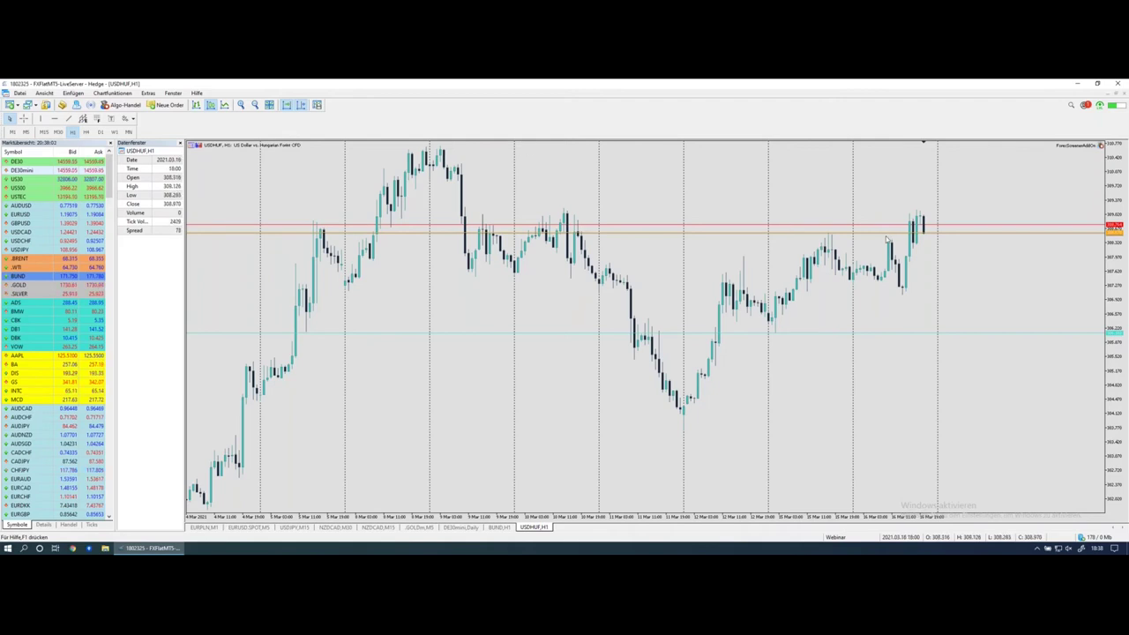
Step: Draw a line along the H1 chart's top high and sketch the projected rise, then return to Safari
click(462, 153)
drag(499, 156, 975, 161)
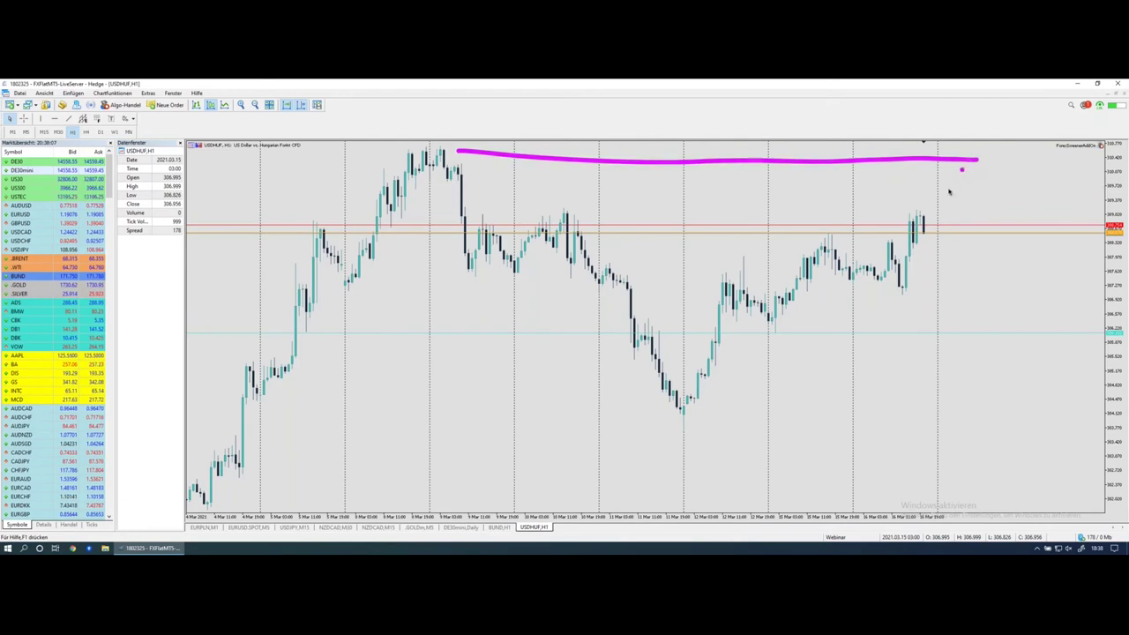
drag(923, 232, 946, 163)
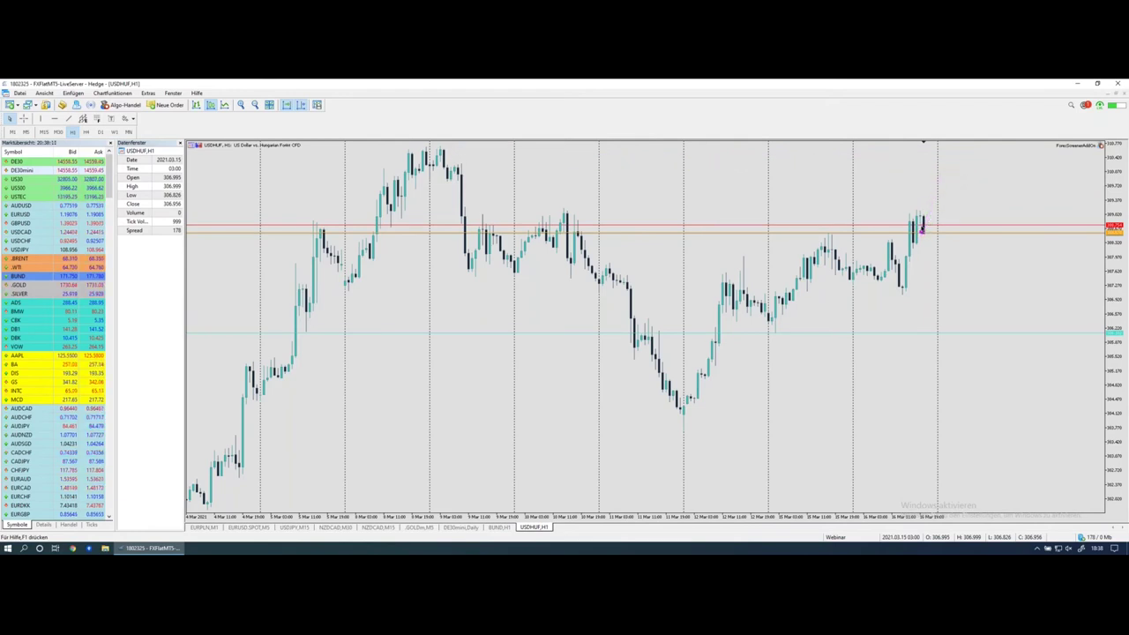
drag(922, 232, 950, 172)
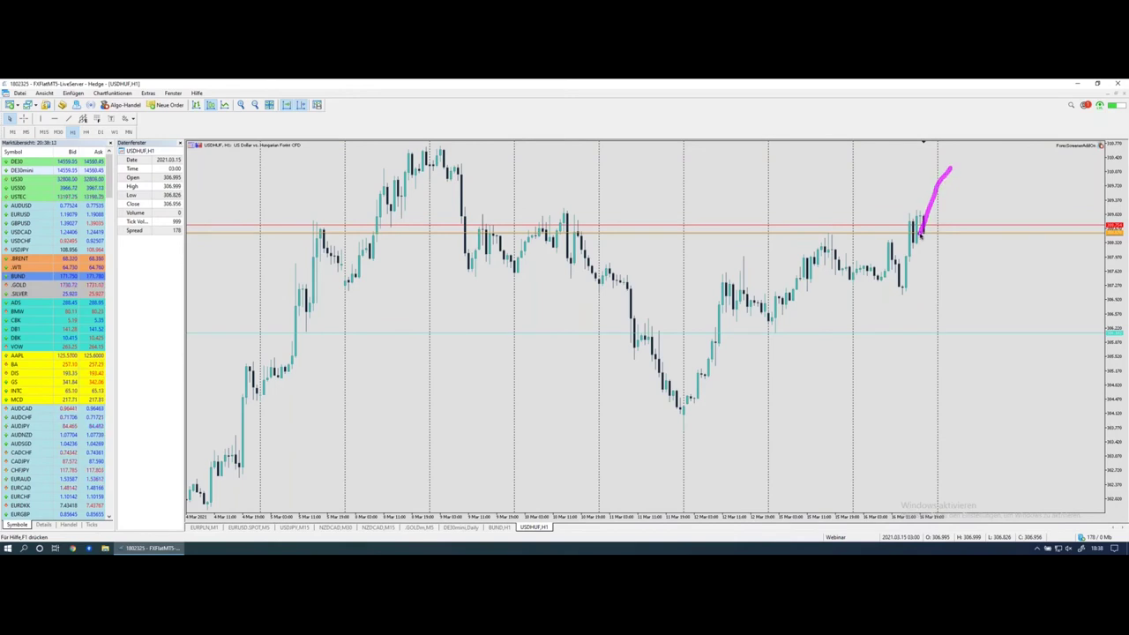
mouse_move(921, 234)
mouse_down()
mouse_move(946, 177)
mouse_move(952, 203)
mouse_move(981, 148)
mouse_up()
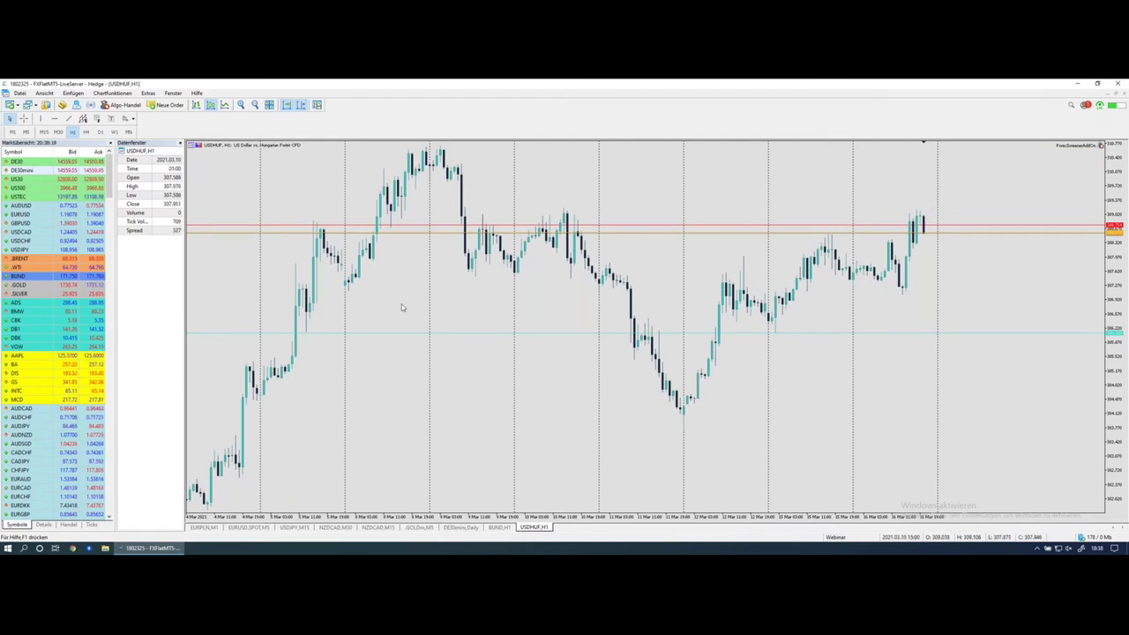
mouse_move(18, 304)
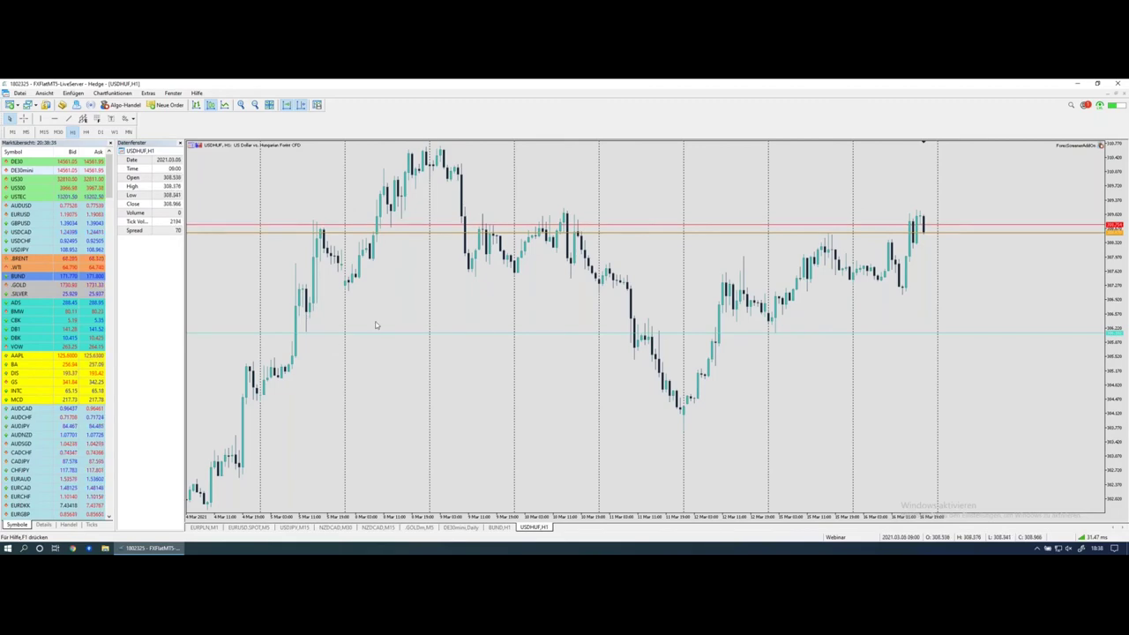
key(ctrl+Left)
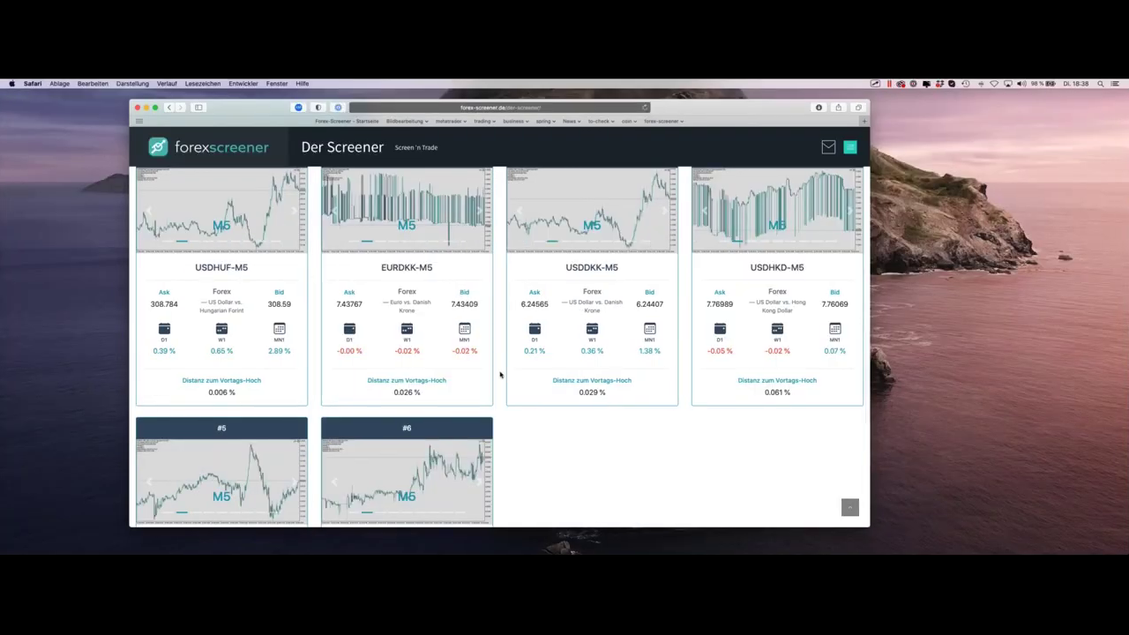
Step: Search 'sma' and set the Letzter SMA Cross SMA(20)/SMA(50) filter to 'Vor 1 Kerze'
scroll(500, 375, up, 10)
scroll(501, 353, up, 2)
scroll(501, 353, down, 10)
scroll(500, 353, up, 8)
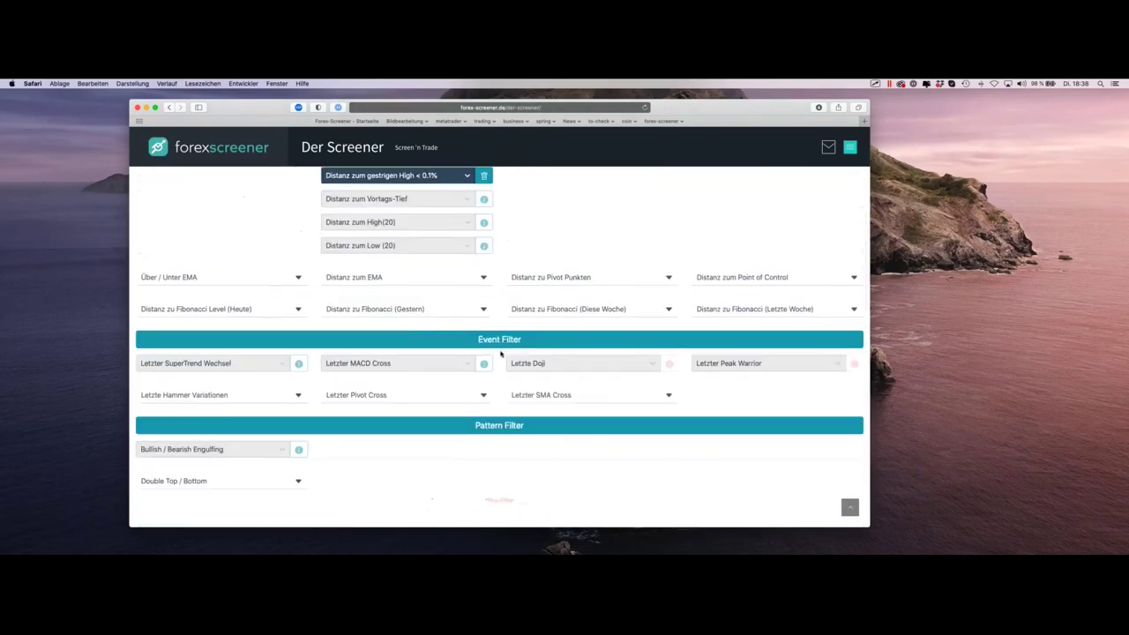
scroll(501, 353, up, 5)
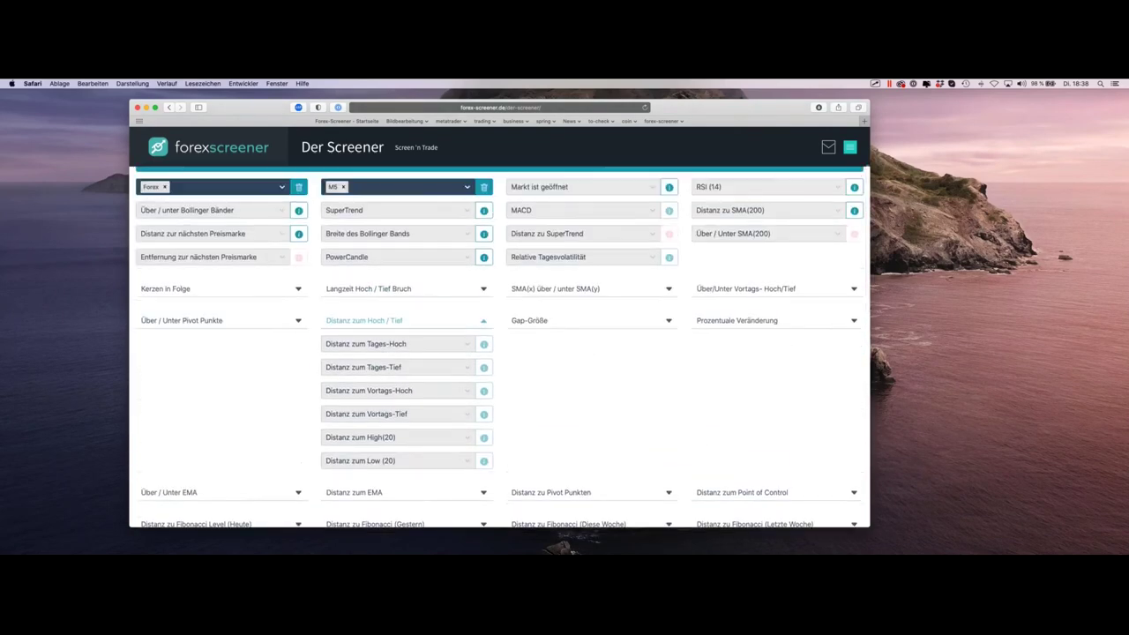
scroll(432, 198, up, 2)
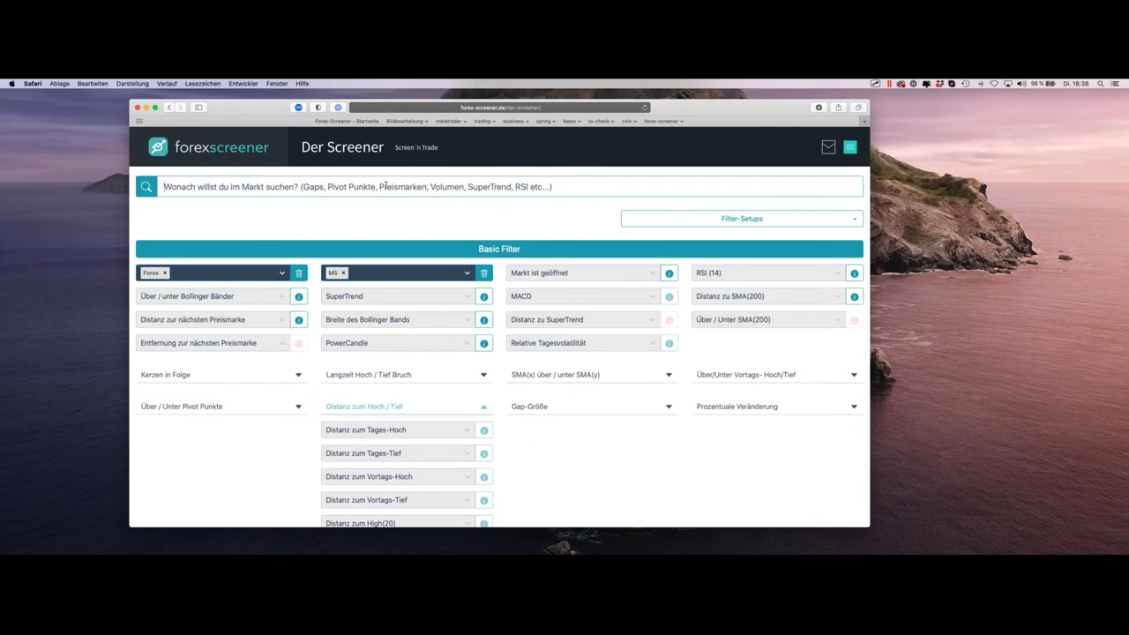
text(sma)
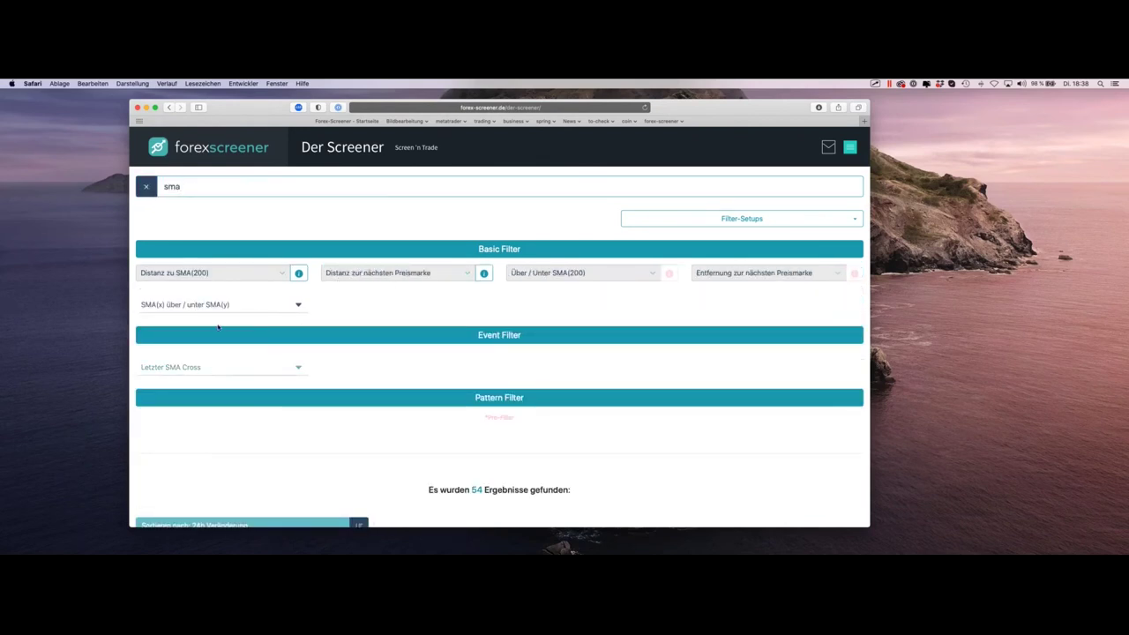
click(225, 373)
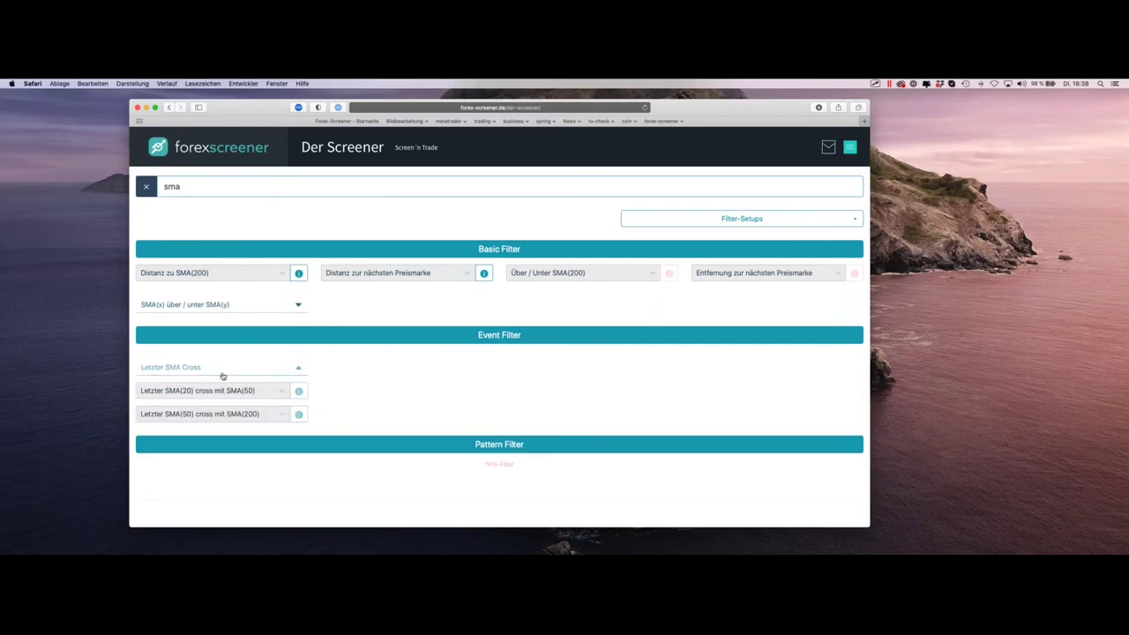
click(218, 394)
click(181, 411)
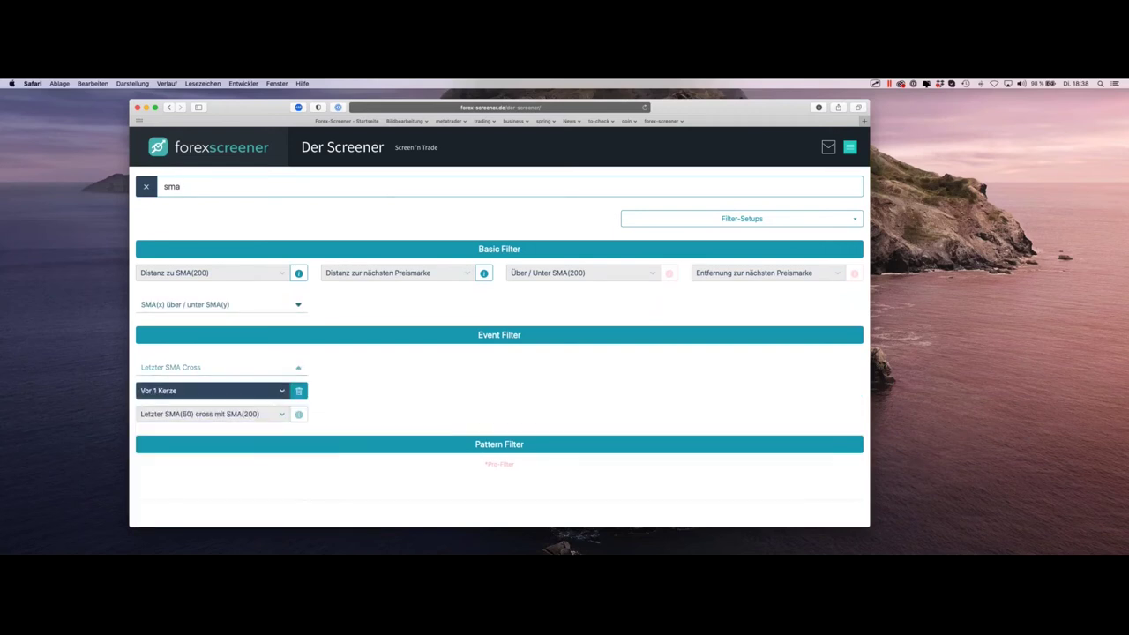
scroll(412, 308, down, 5)
scroll(412, 307, down, 3)
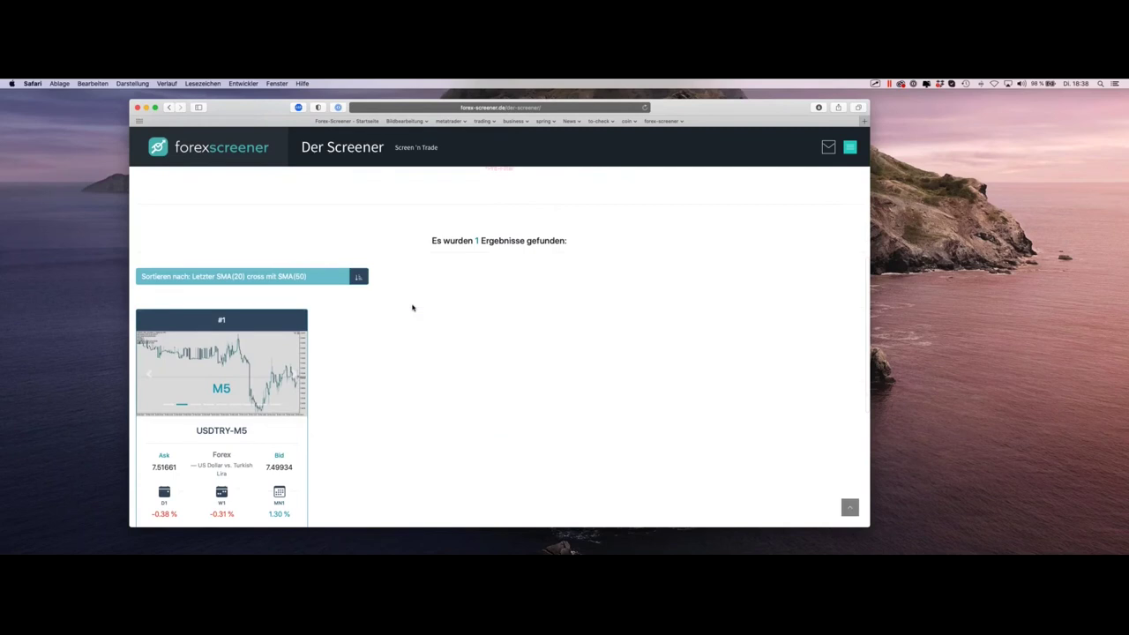
Step: Open the USDTRY-M5 result as an MT5 chart, then bring up the Mission Control overview
click(274, 382)
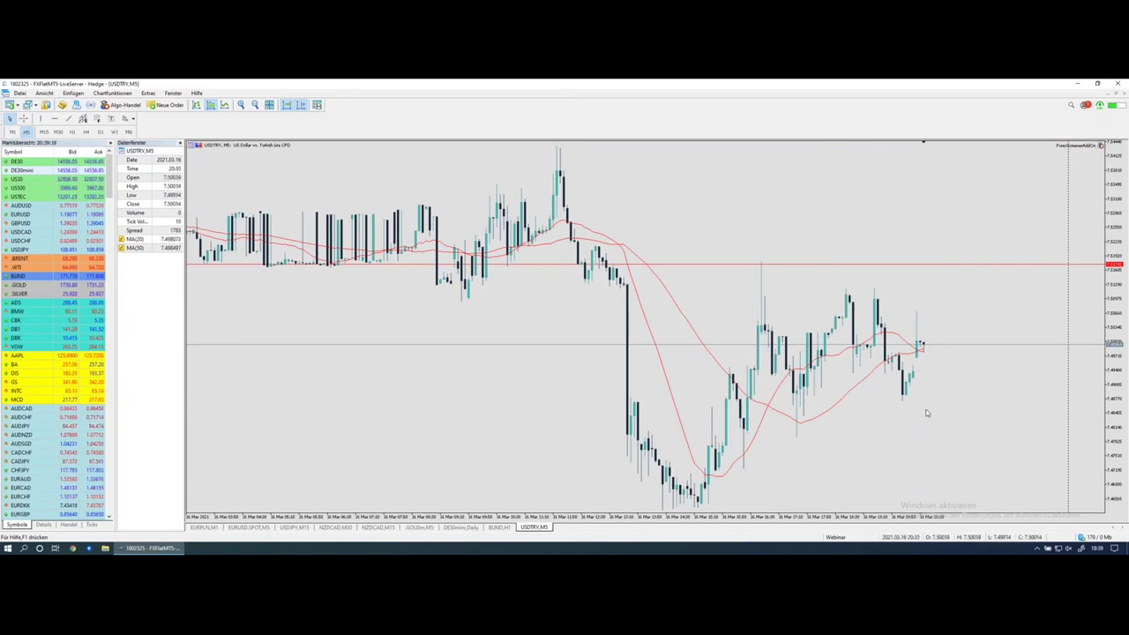
drag(1054, 156, 1103, 157)
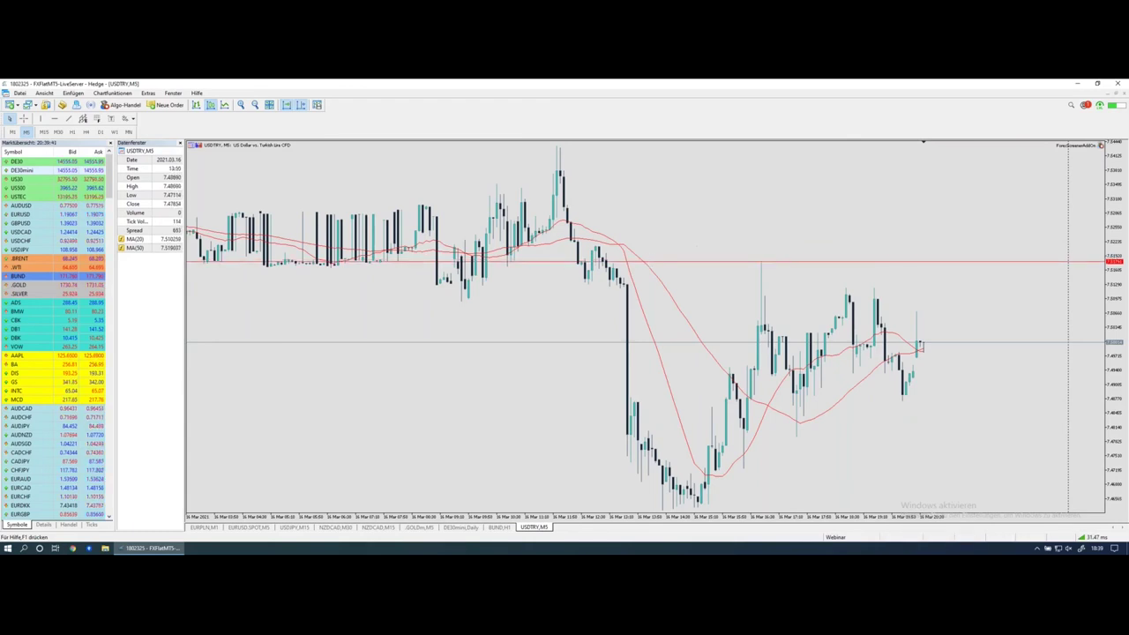
key(ctrl+Up)
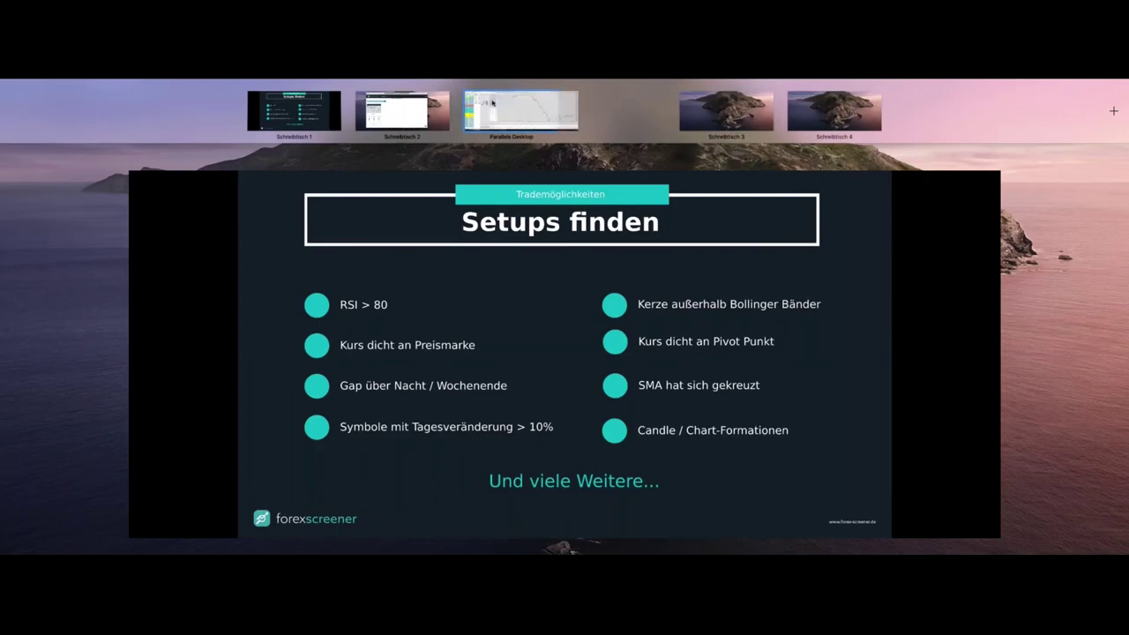
Step: Switch to the Parallels Windows space with the demo EURJPY chart and launch Chrome from the Start menu
click(512, 103)
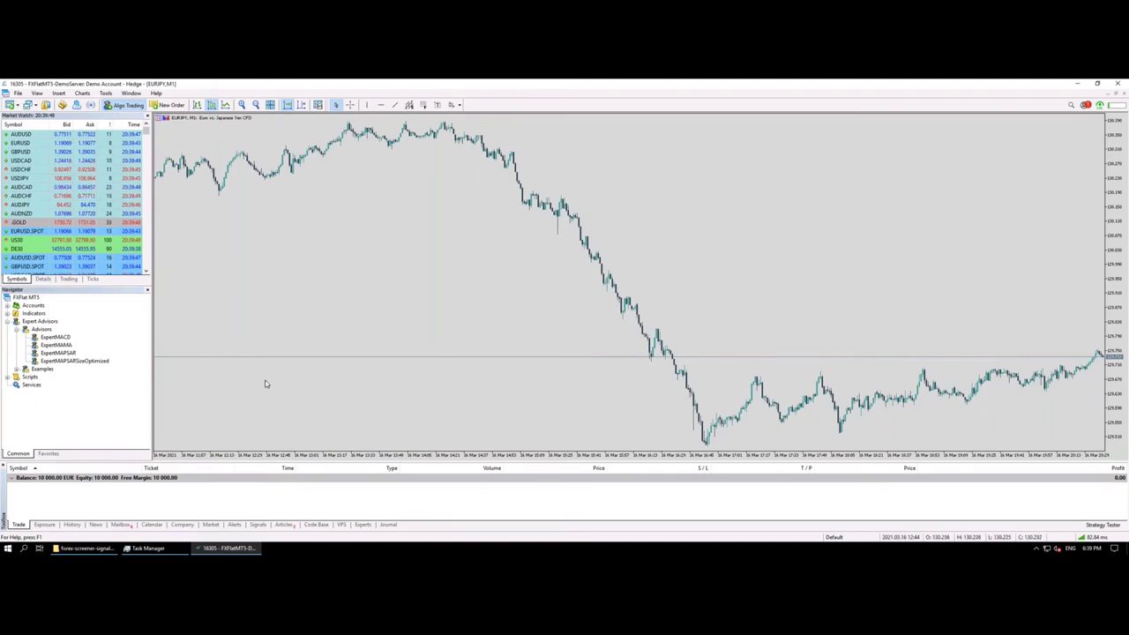
right_click(228, 262)
key(Escape)
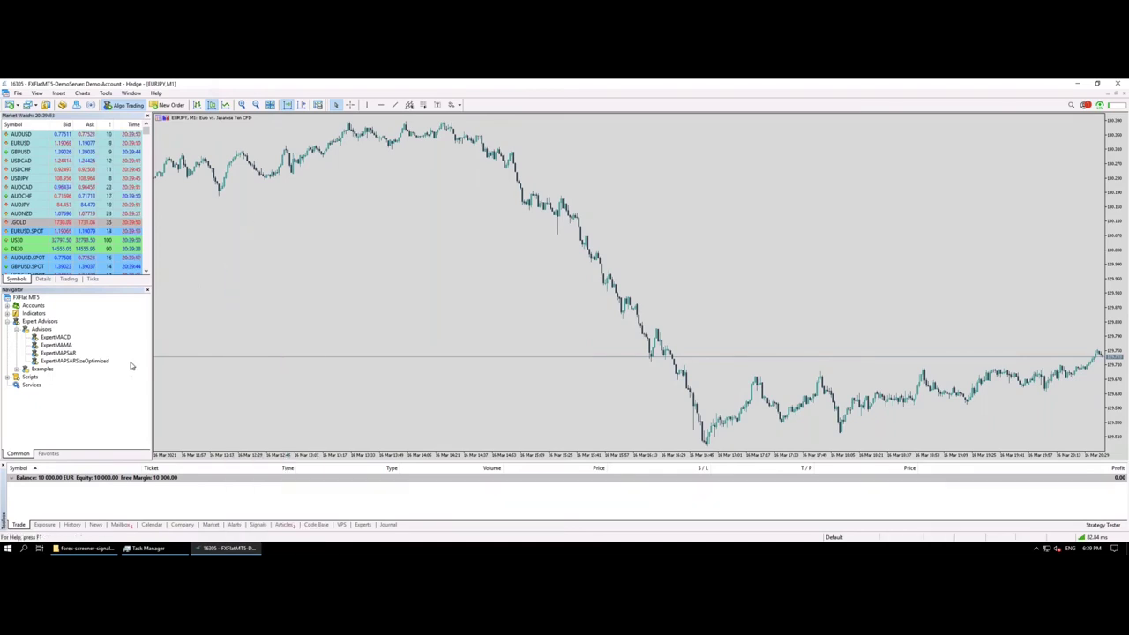
key(super)
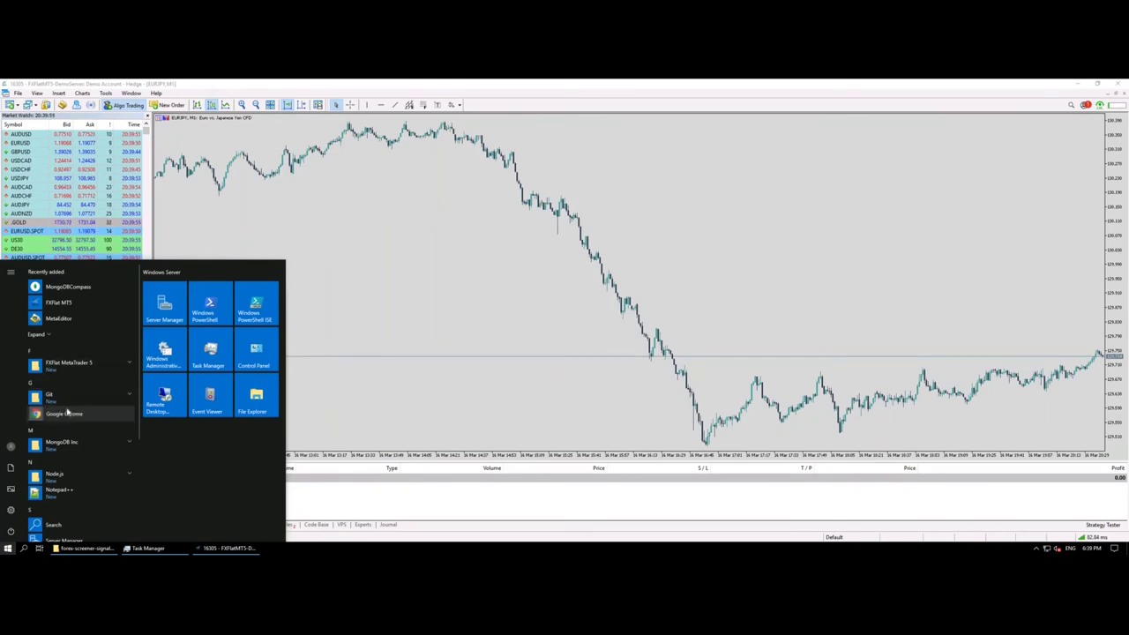
key(Escape)
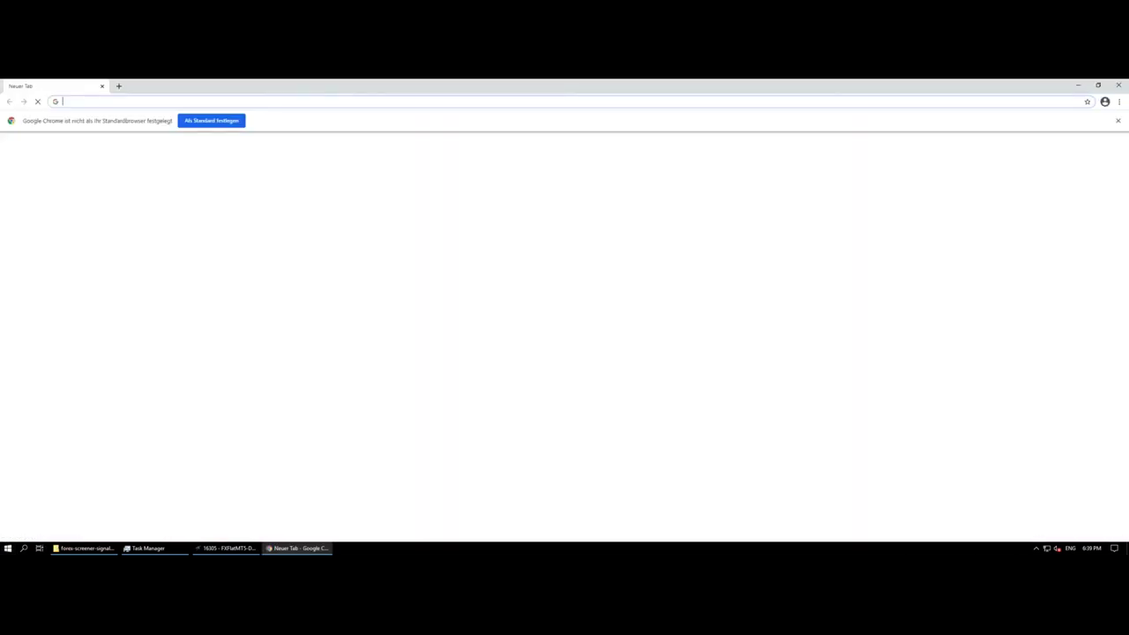
Step: Load forex-screener.de in Chrome and go to the FS Add-on page via the side menu
click(222, 103)
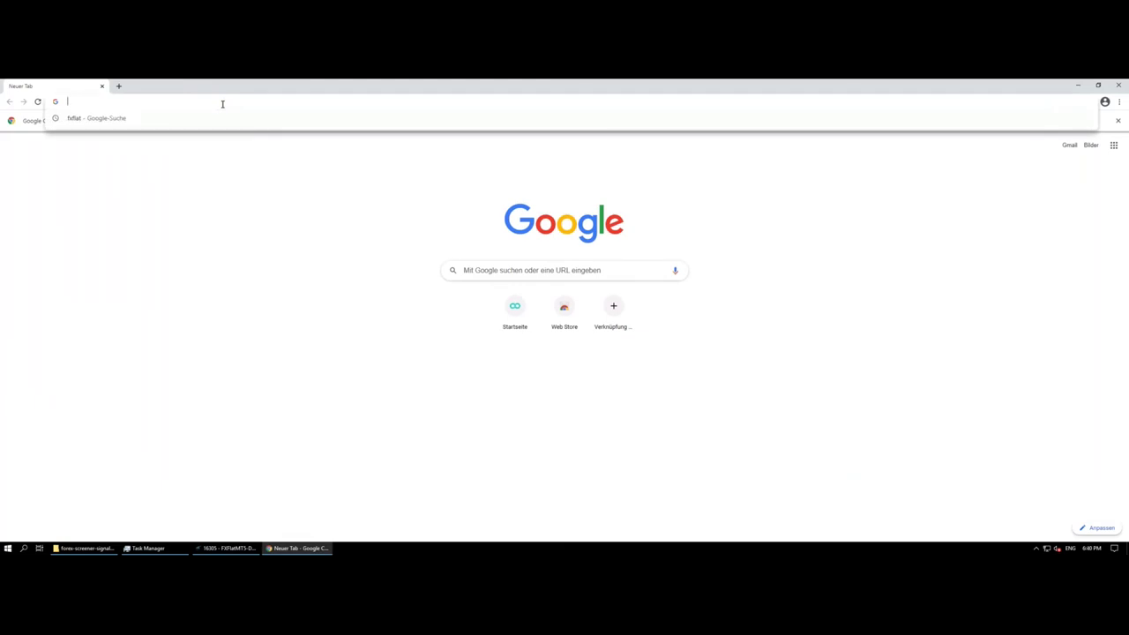
text(forex)
key(Return)
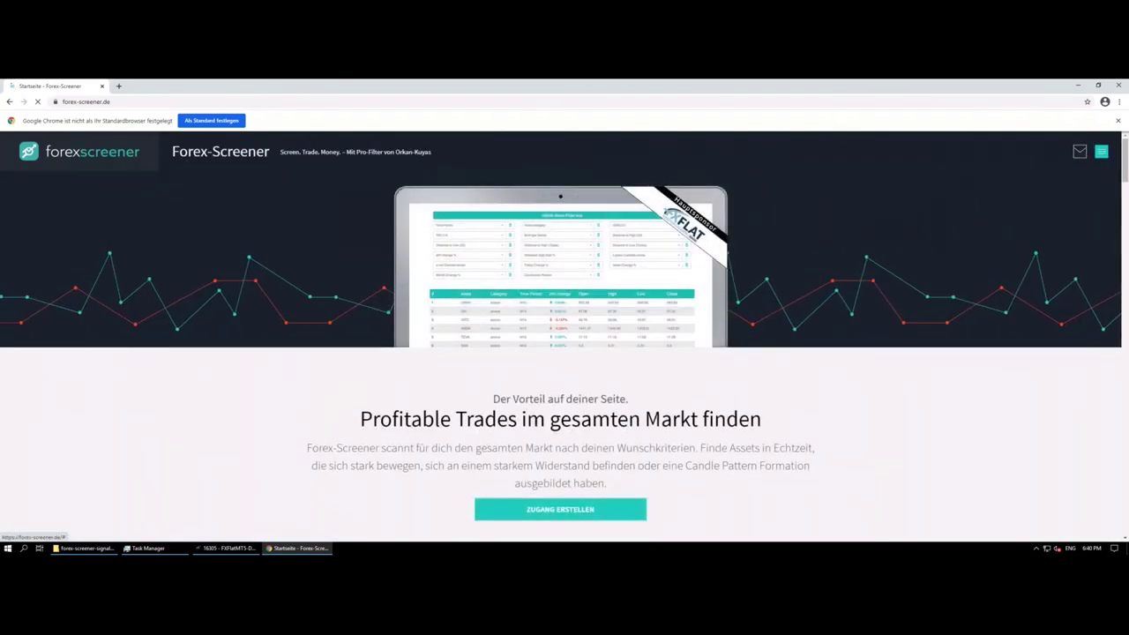
click(1101, 152)
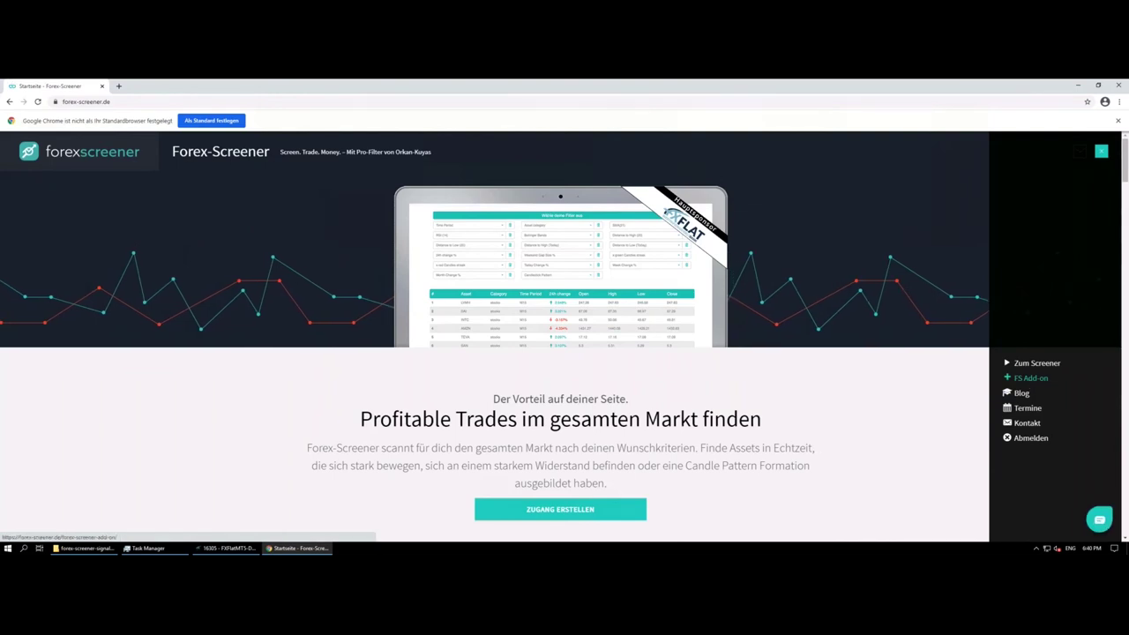
click(1030, 377)
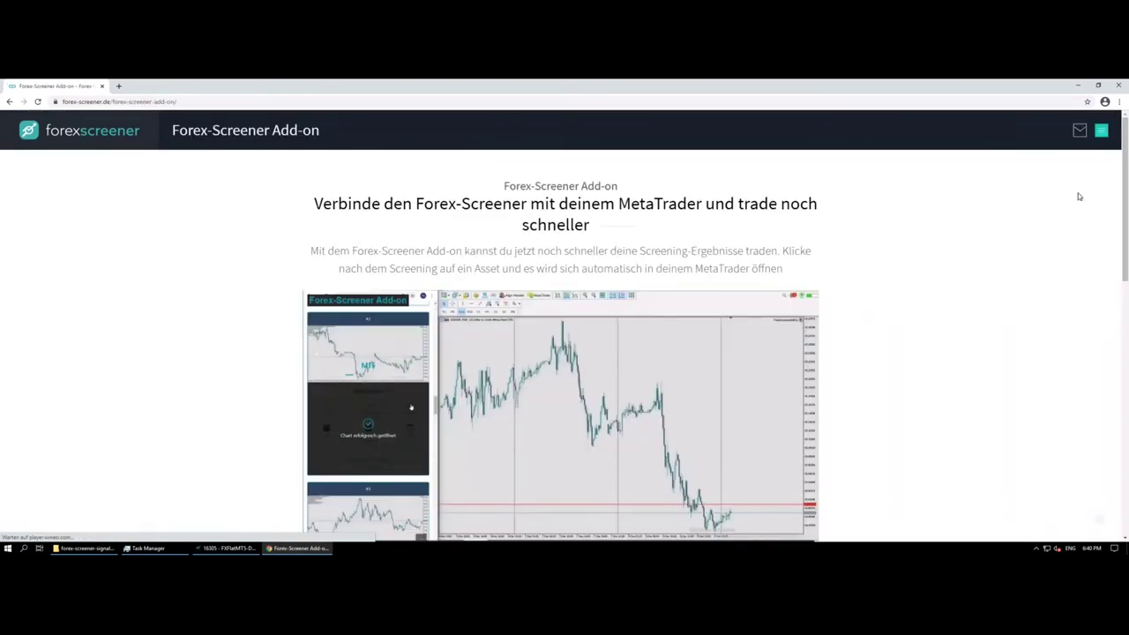
Step: Download the add-on installer with 'Für MT5 jetzt downloaden'
scroll(1119, 214, down, 1)
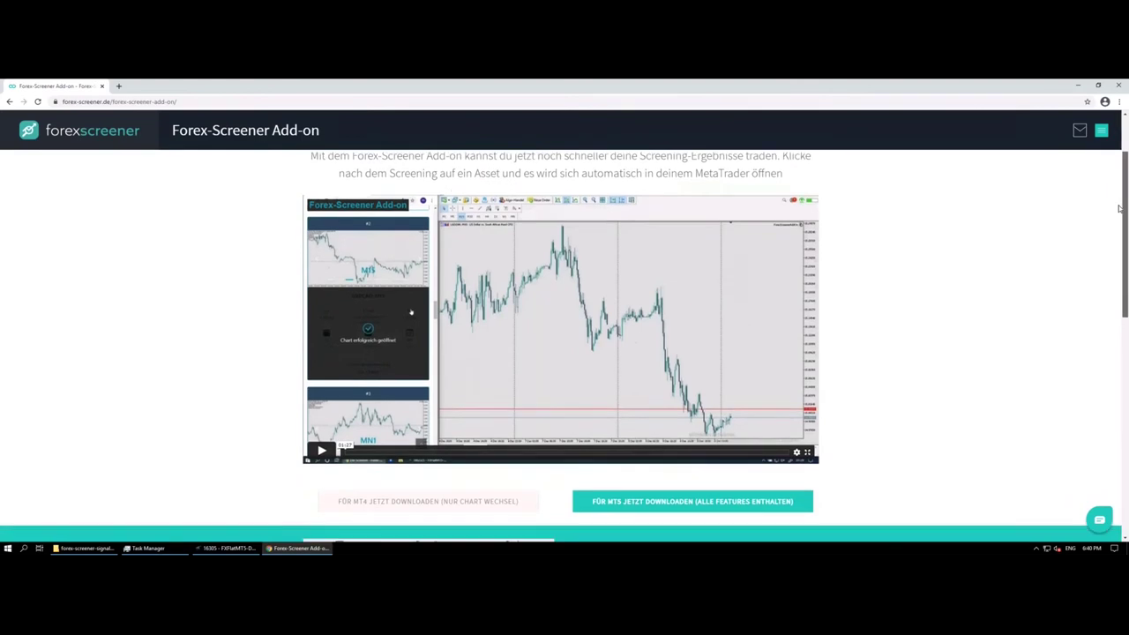
scroll(1119, 214, up, 1)
scroll(1119, 187, down, 1)
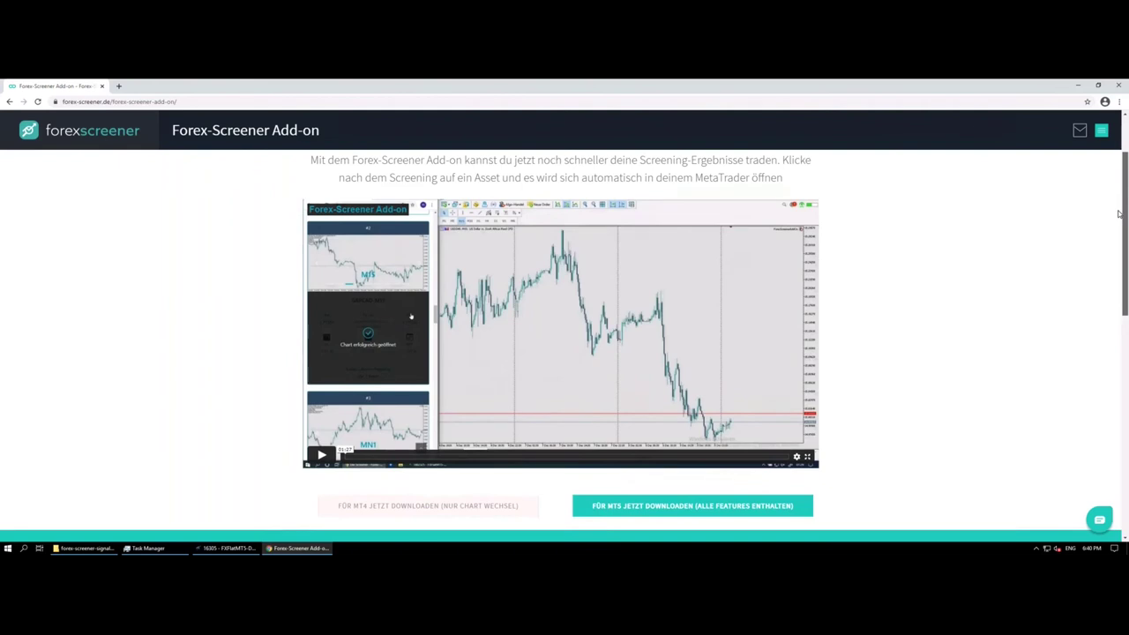
scroll(1119, 214, down, 1)
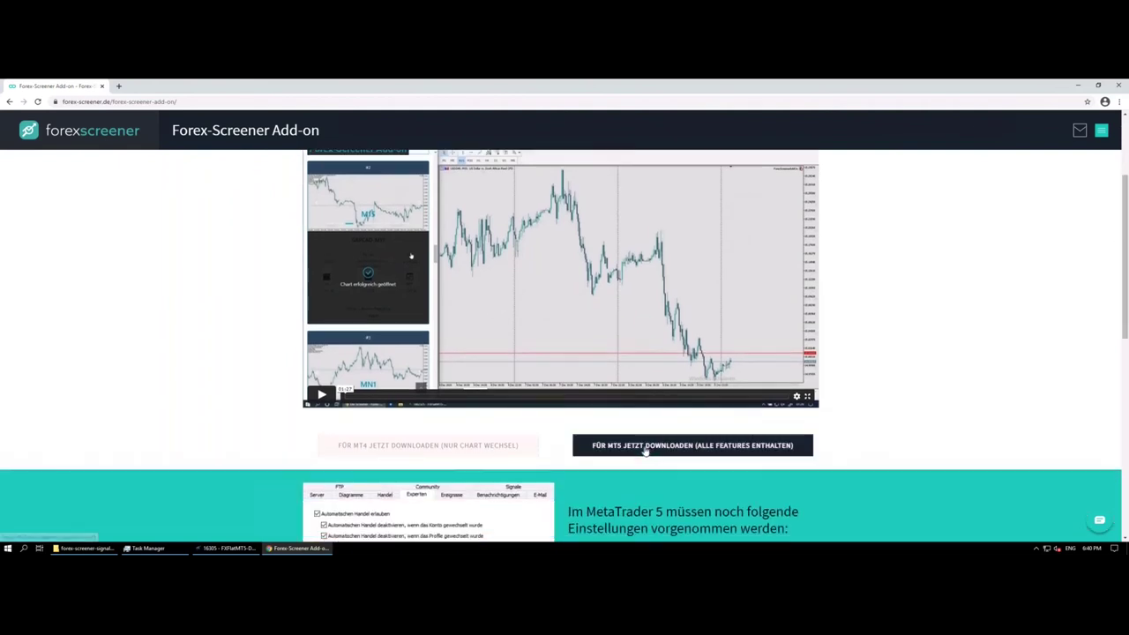
click(622, 454)
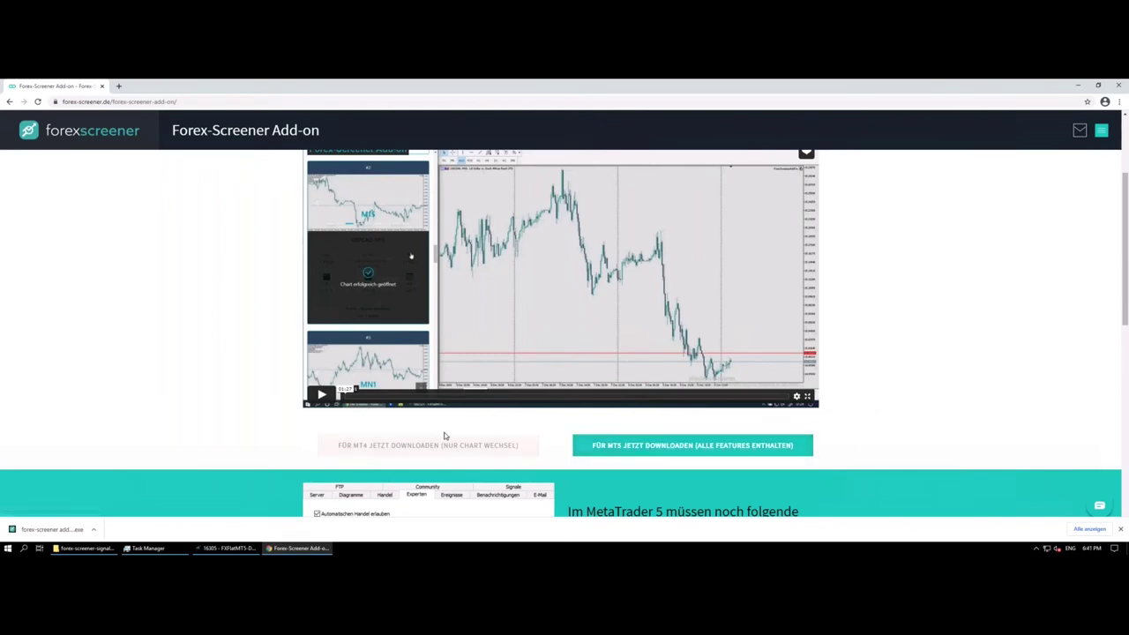
Step: Run the downloaded .exe installer, allowing it through Windows SmartScreen with 'Run anyway'
click(50, 530)
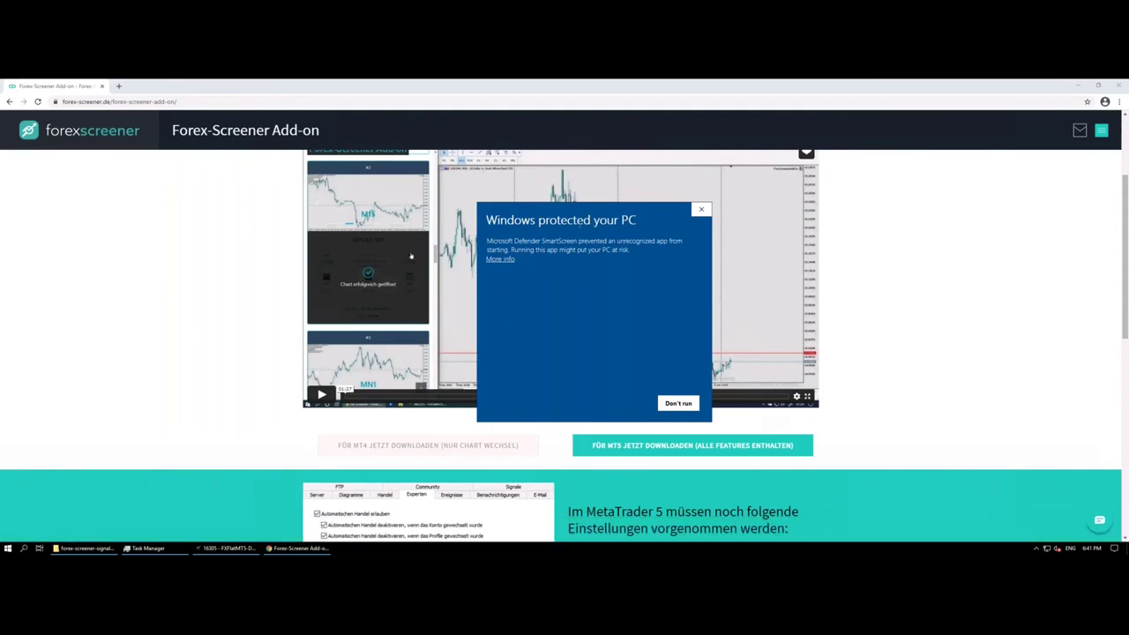
click(500, 259)
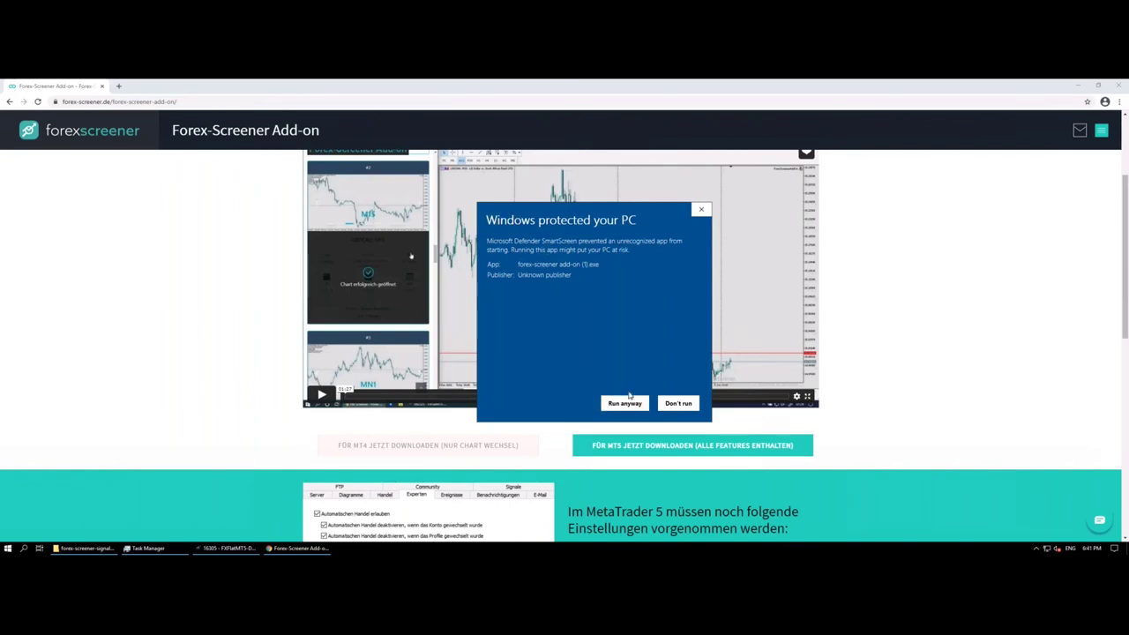
click(626, 402)
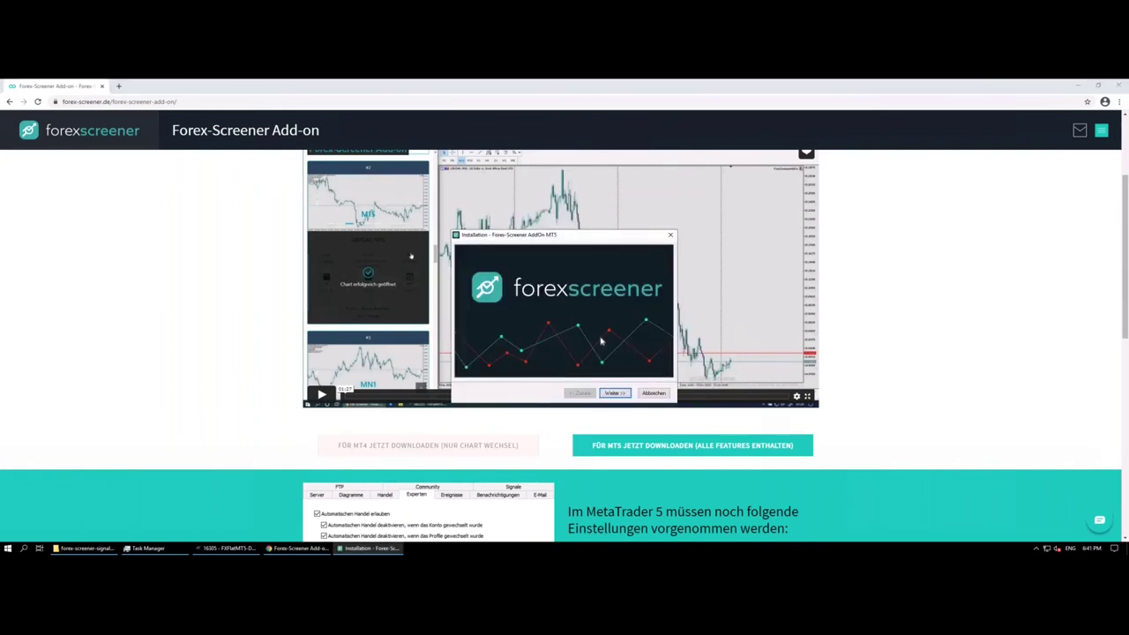
drag(555, 237, 554, 231)
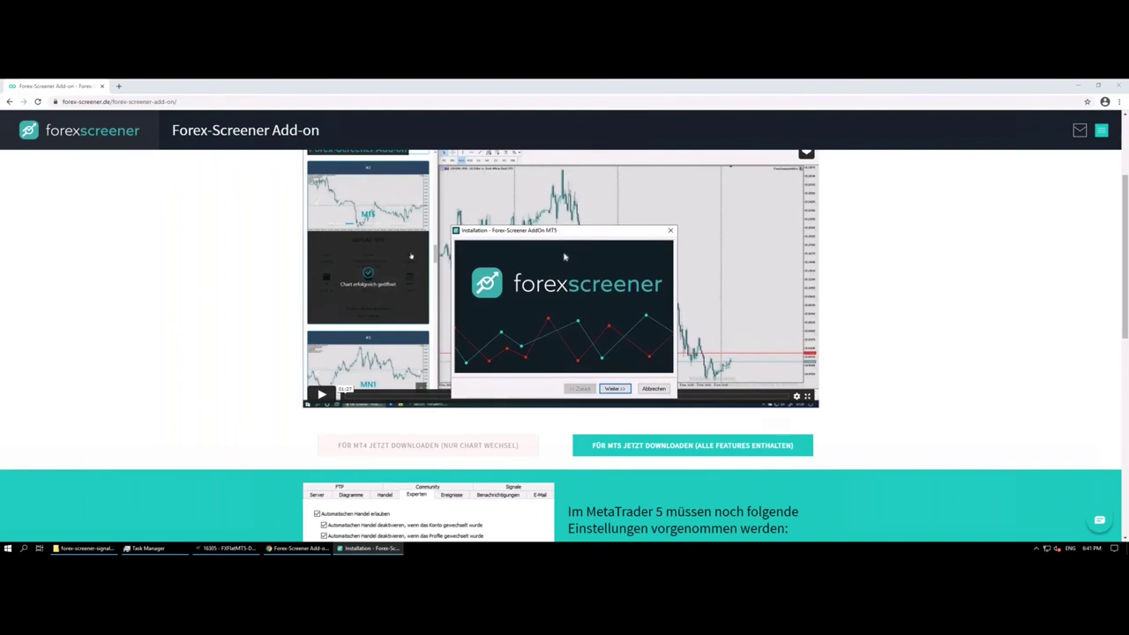
Step: Step through the installer wizard, accept the licence agreement, and finish and close it
click(615, 389)
click(615, 390)
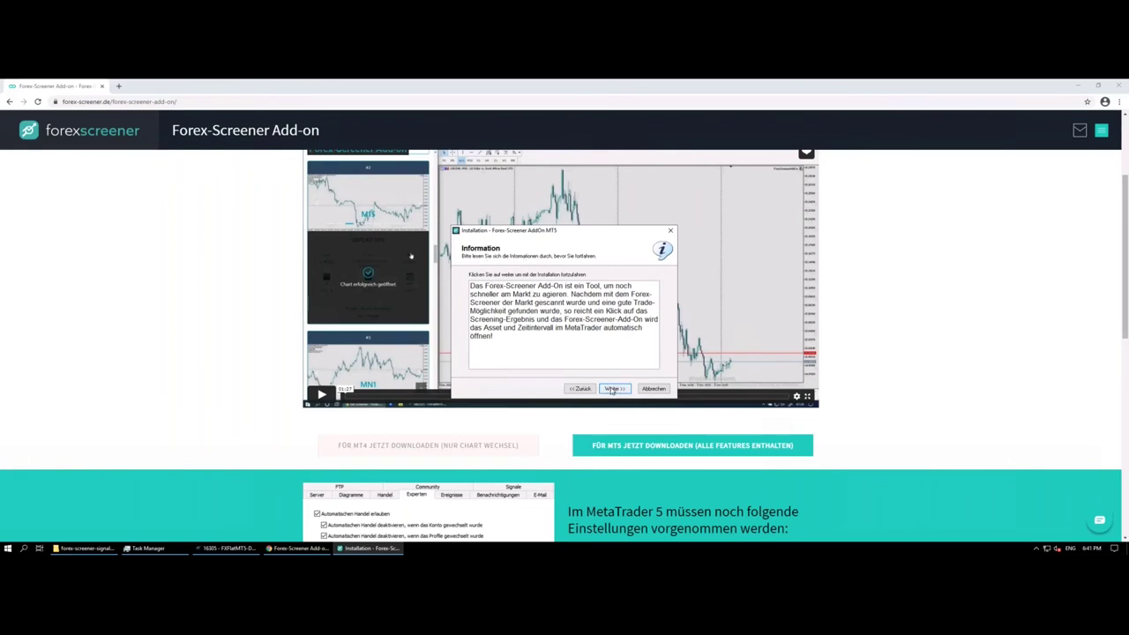
click(612, 389)
click(518, 362)
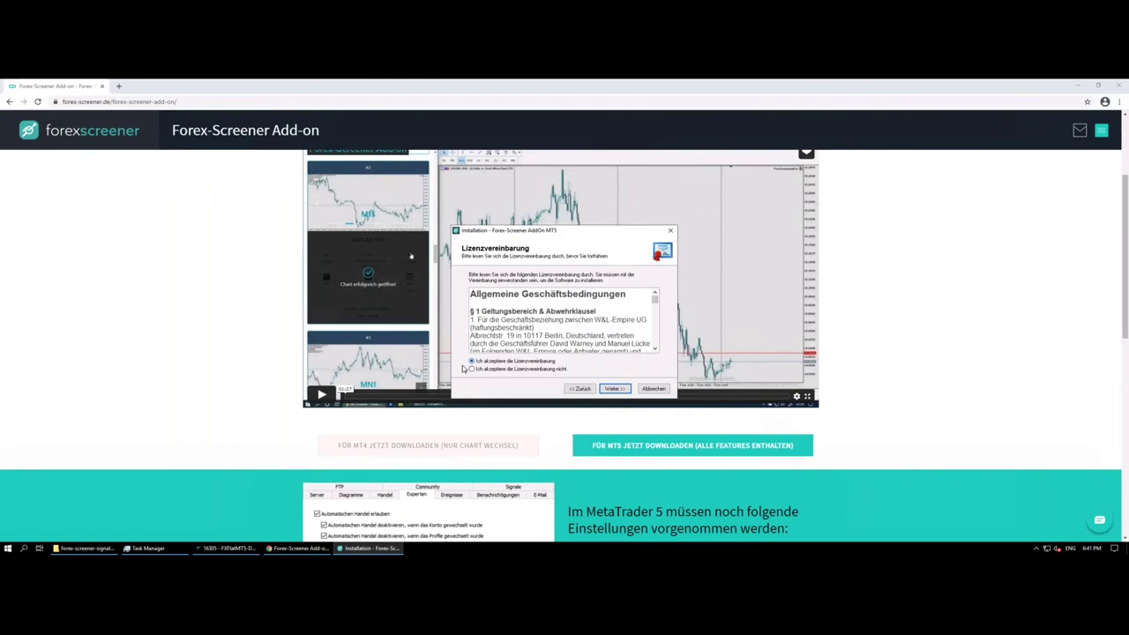
click(616, 390)
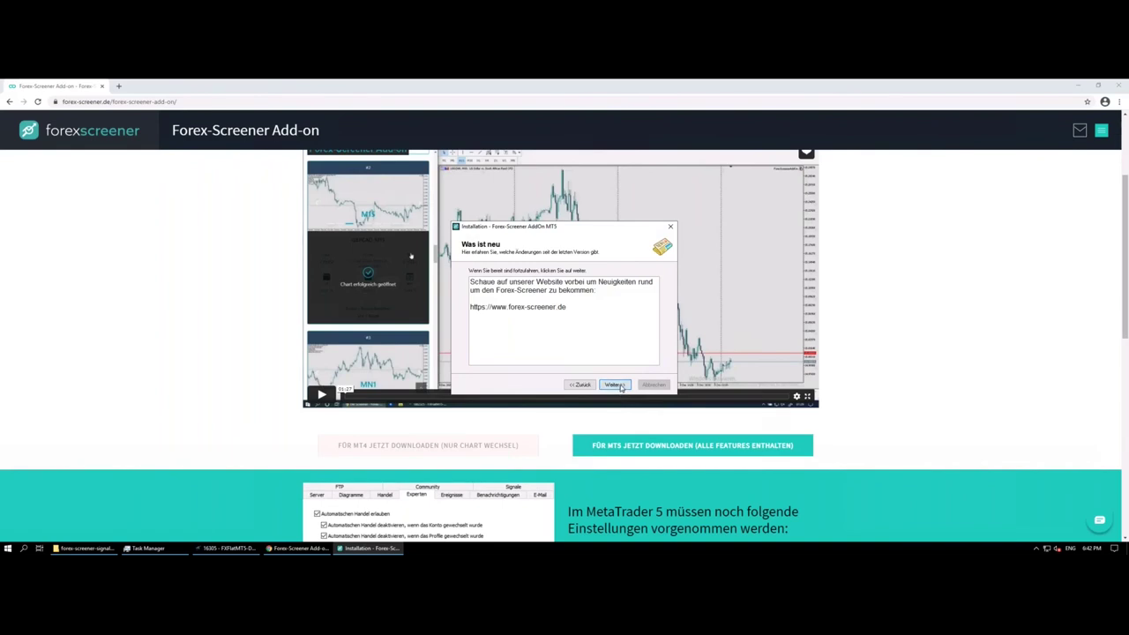
click(620, 386)
click(654, 385)
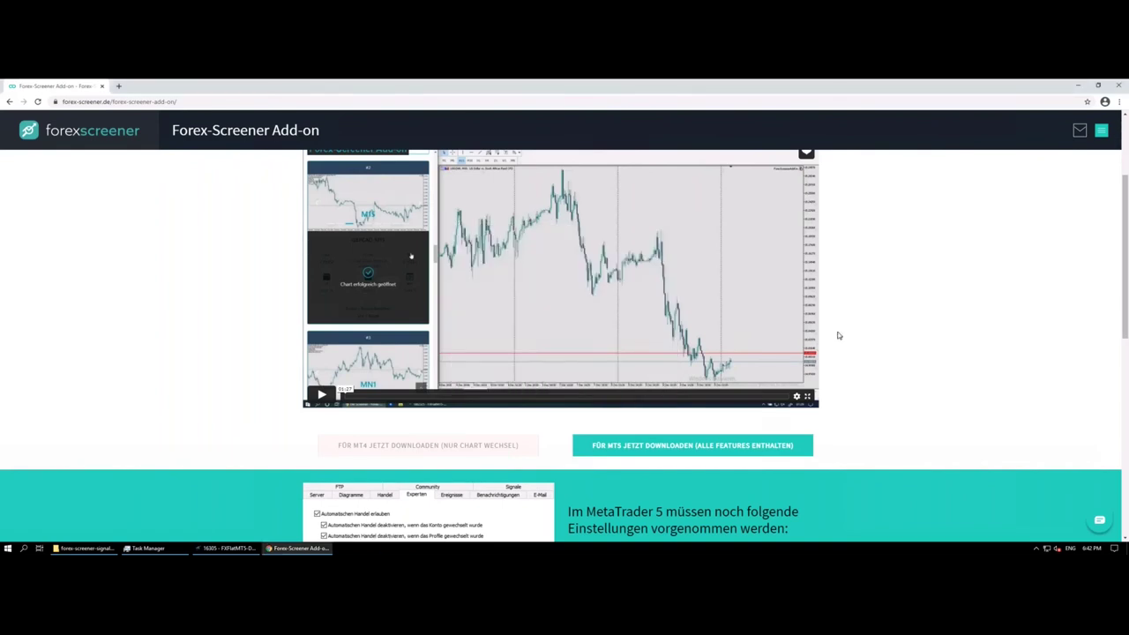
Step: Refresh the Expert Advisors list in MetaTrader 5 and drag ForexScreenerAddOn onto the EURJPY chart
click(230, 549)
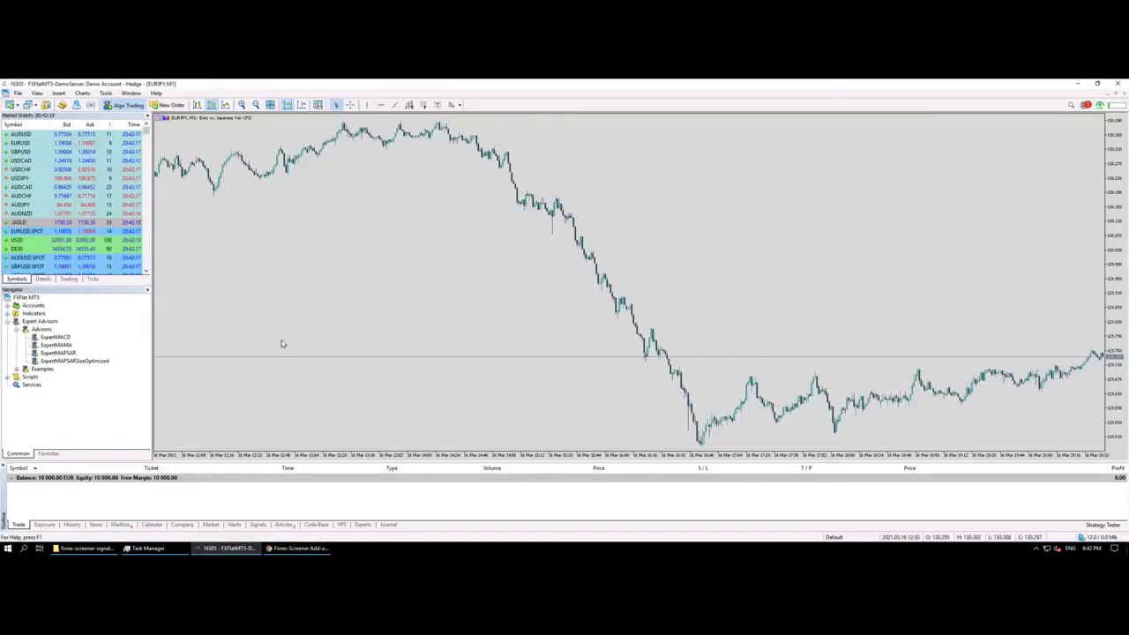
right_click(42, 322)
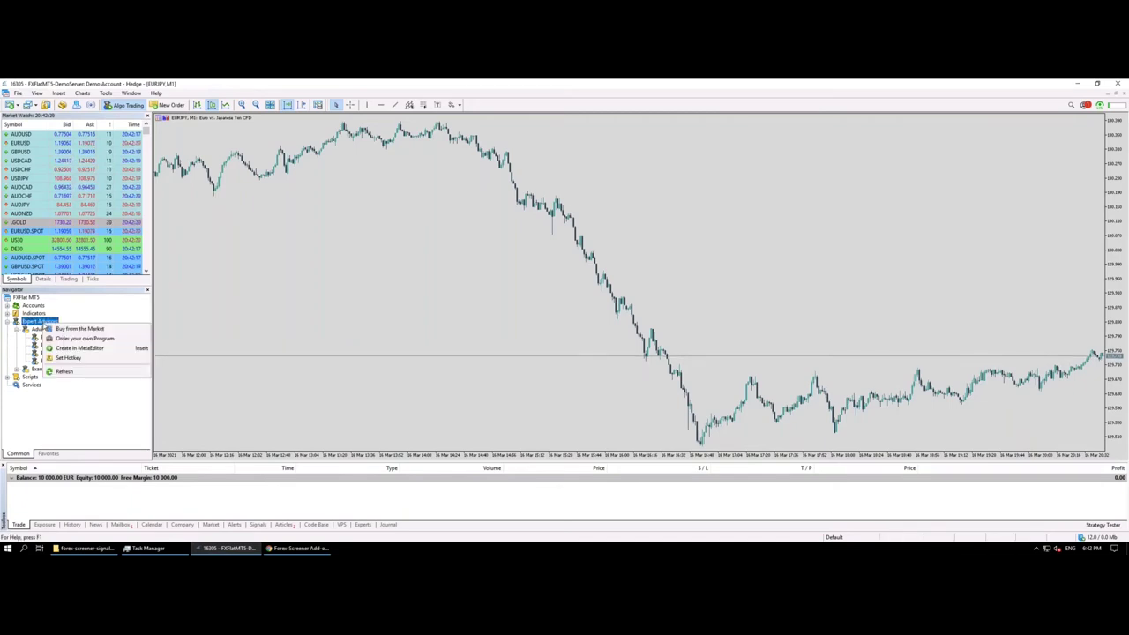
click(60, 370)
right_click(39, 323)
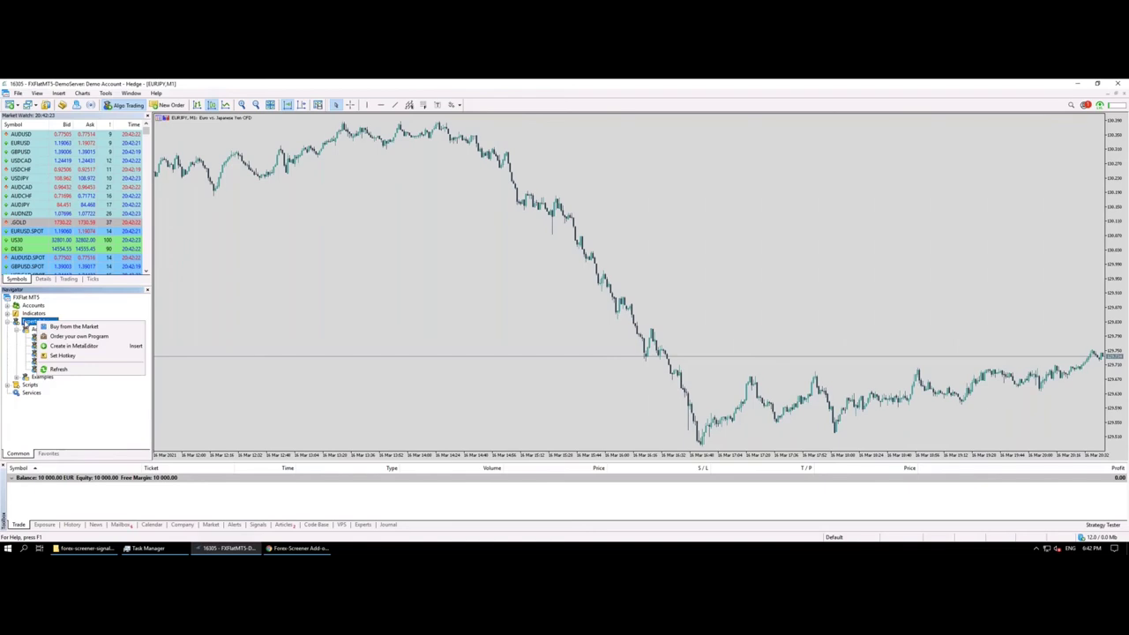
click(56, 369)
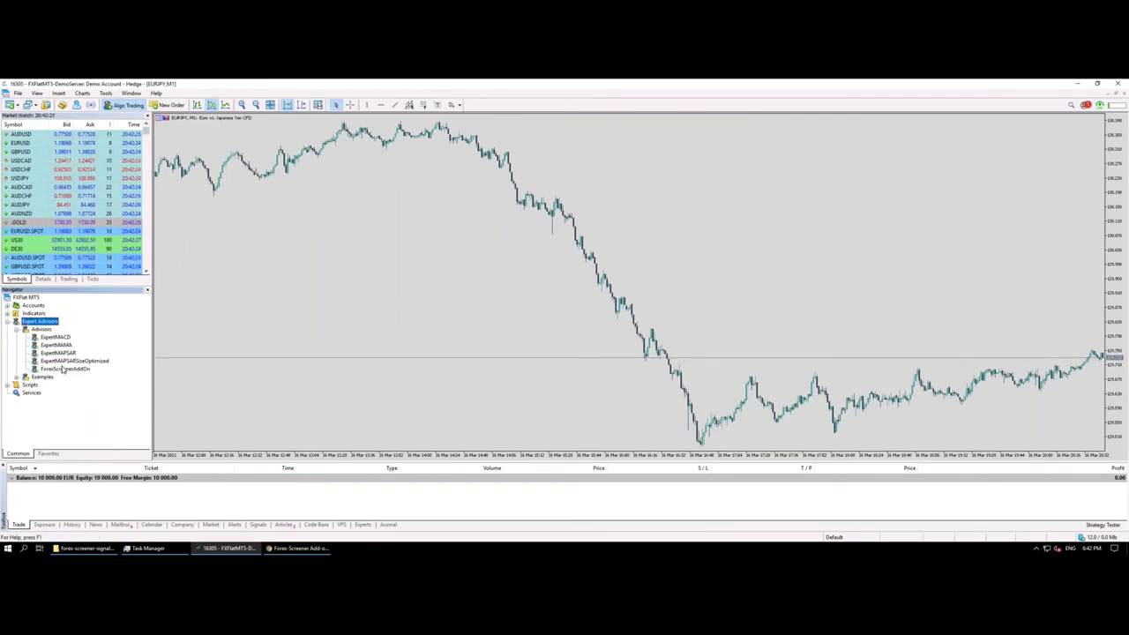
click(64, 369)
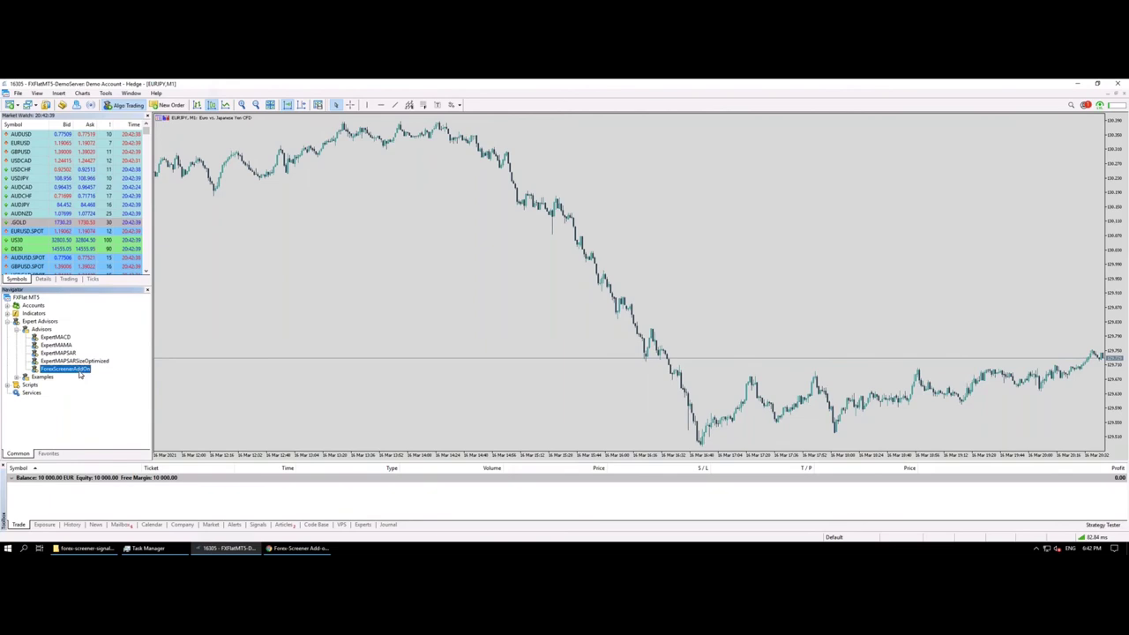
drag(78, 369, 182, 326)
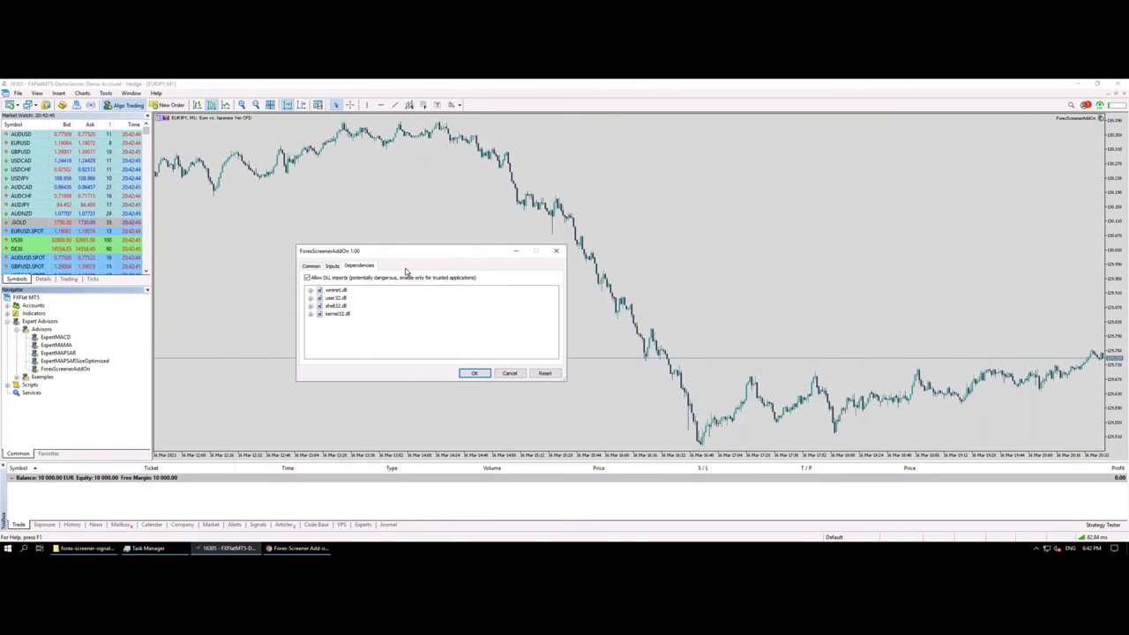
Step: Open the add-on's Inputs tab and start editing the Email Adresse value
drag(354, 255, 357, 253)
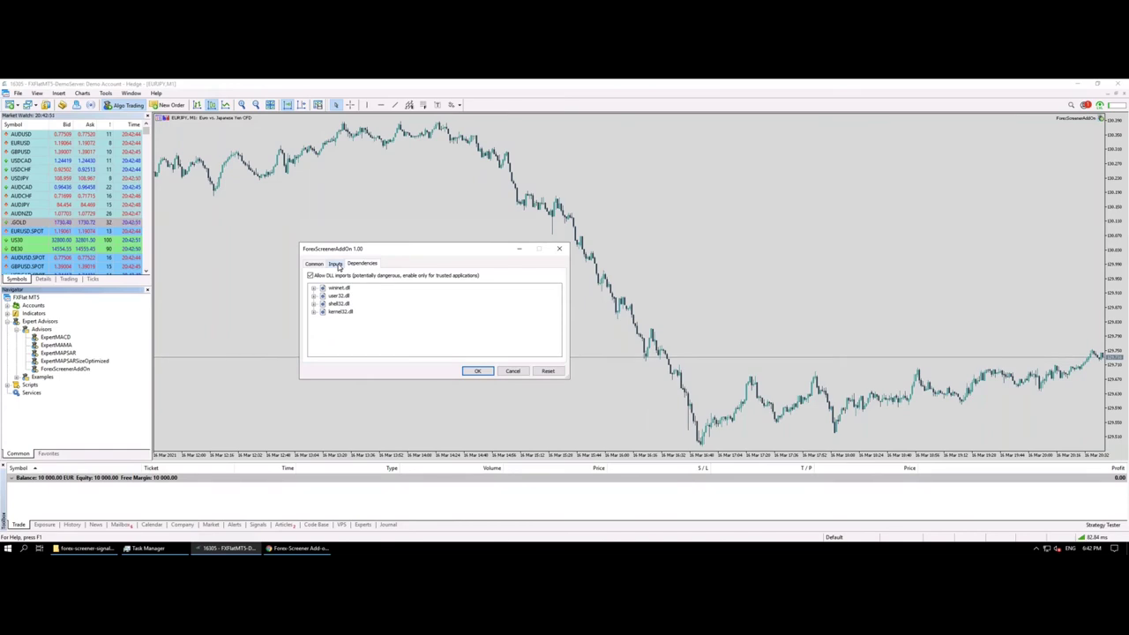
click(336, 265)
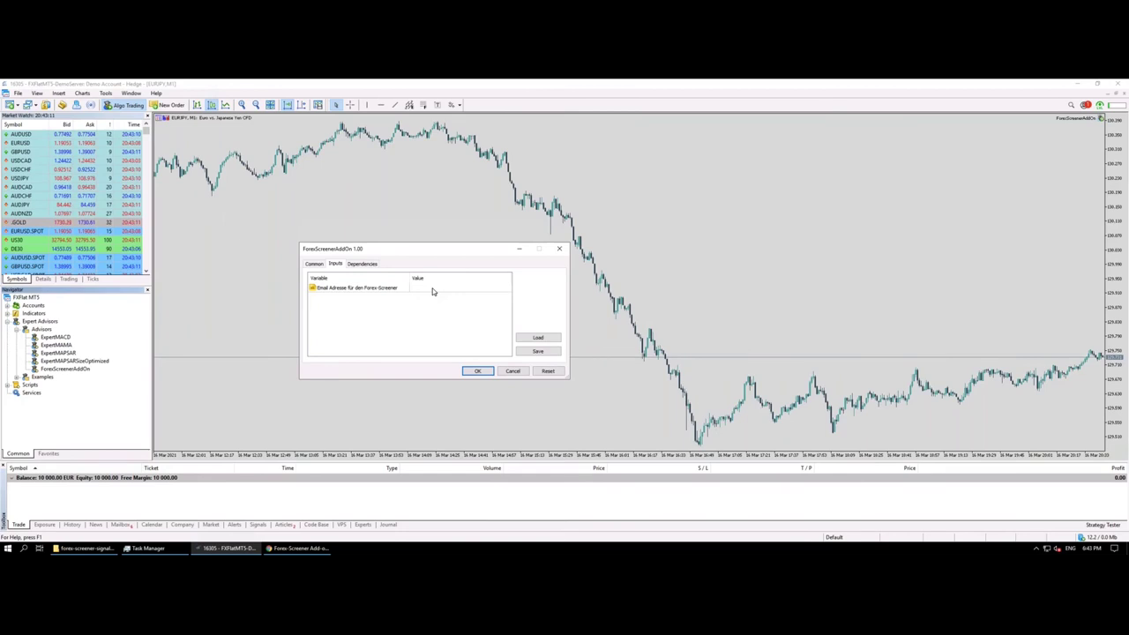
click(432, 291)
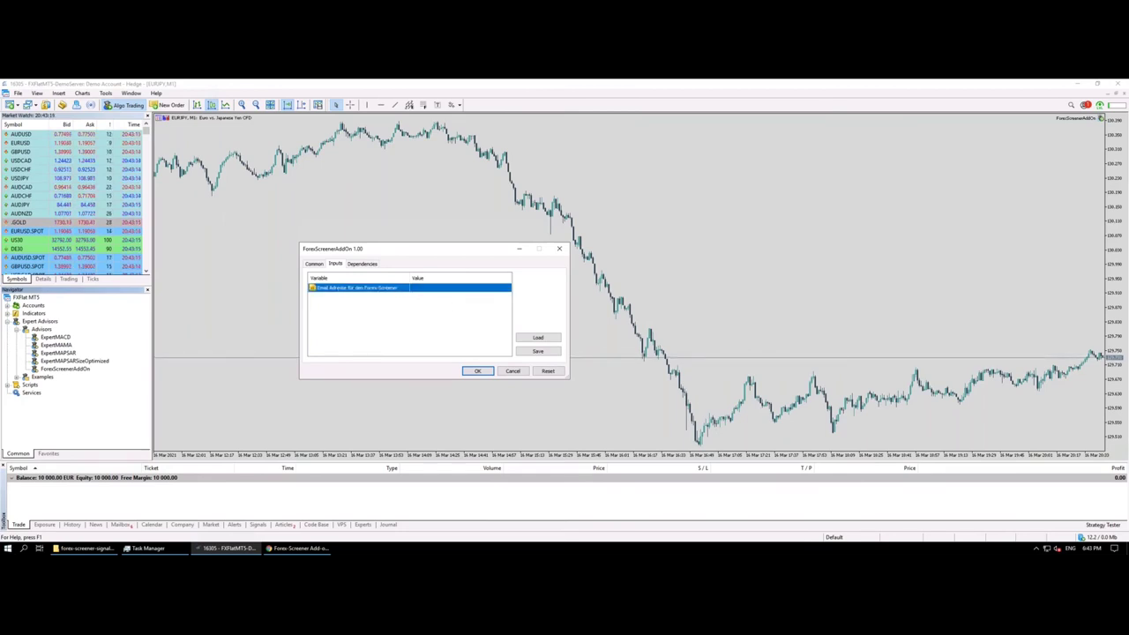
click(445, 287)
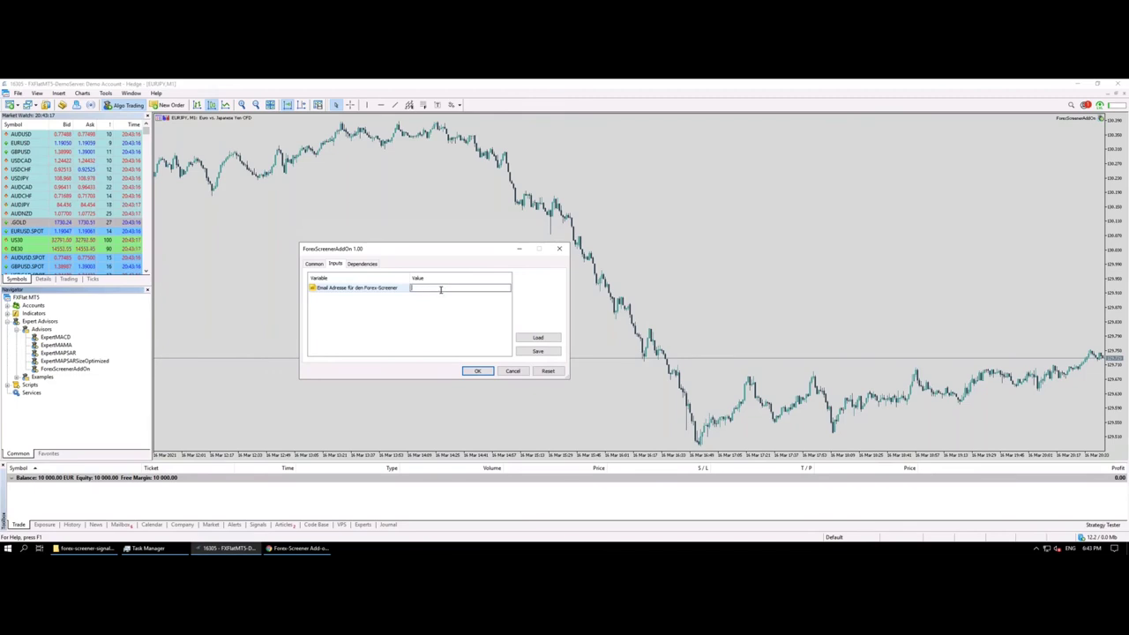
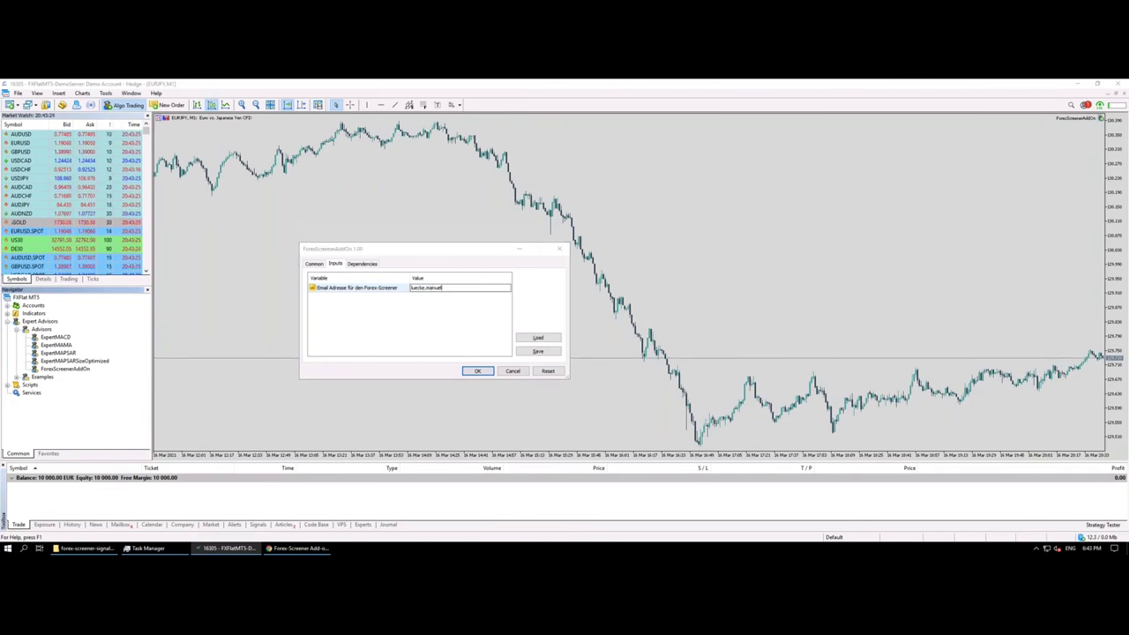
Step: Enter your Forex-Screener e-mail address in the Email Adresse input and confirm with OK
click(538, 337)
text(gmail)
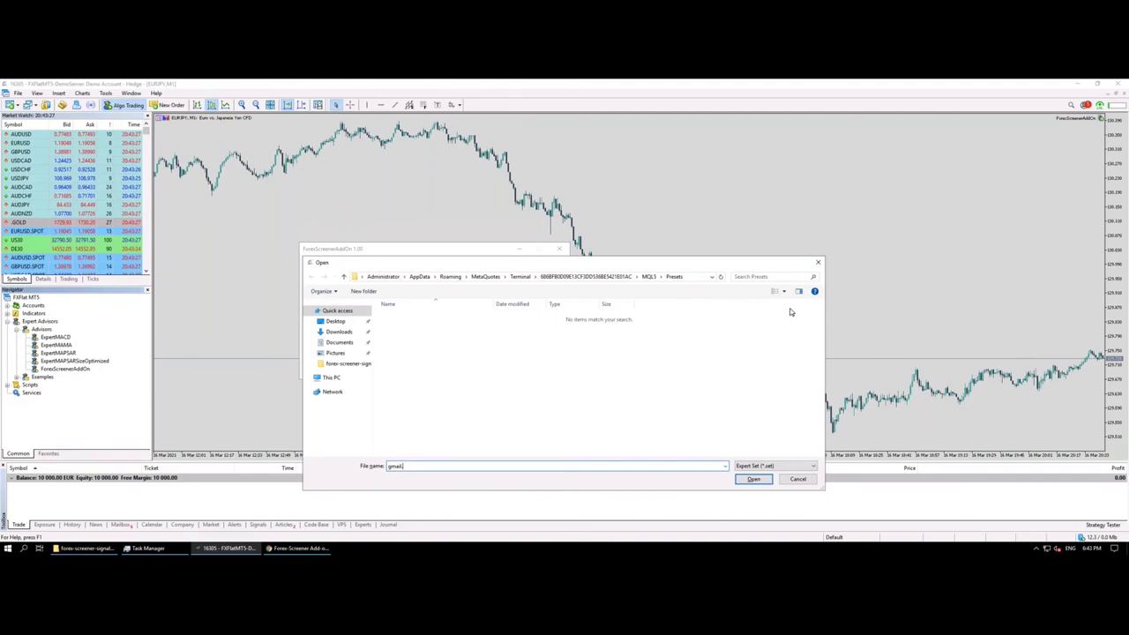
click(818, 263)
click(456, 289)
click(458, 289)
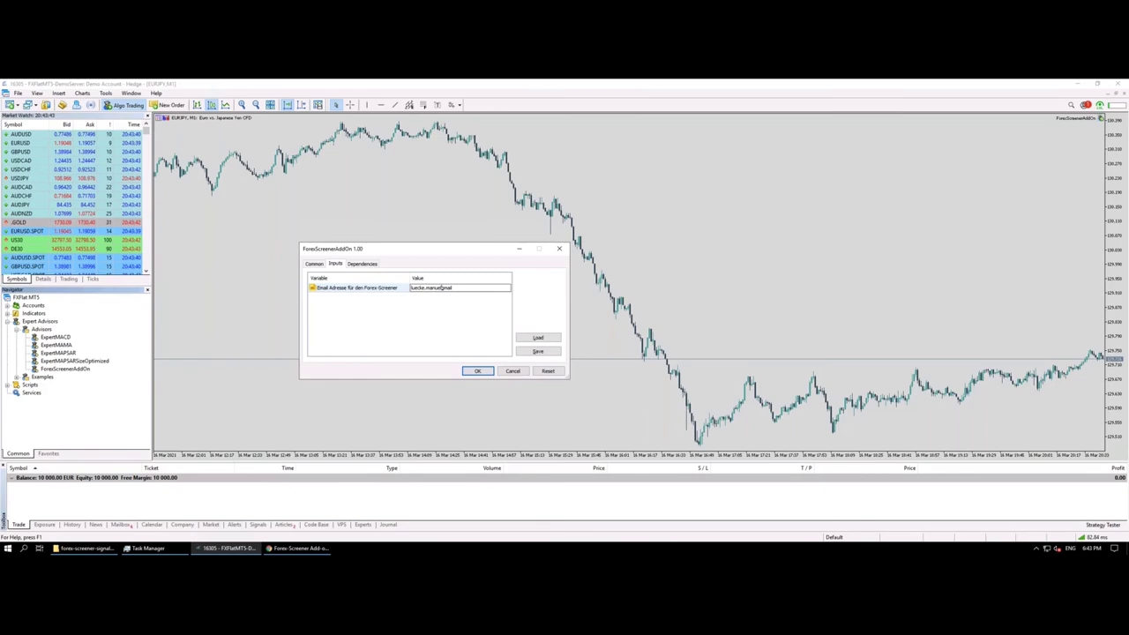
double_click(443, 288)
click(448, 289)
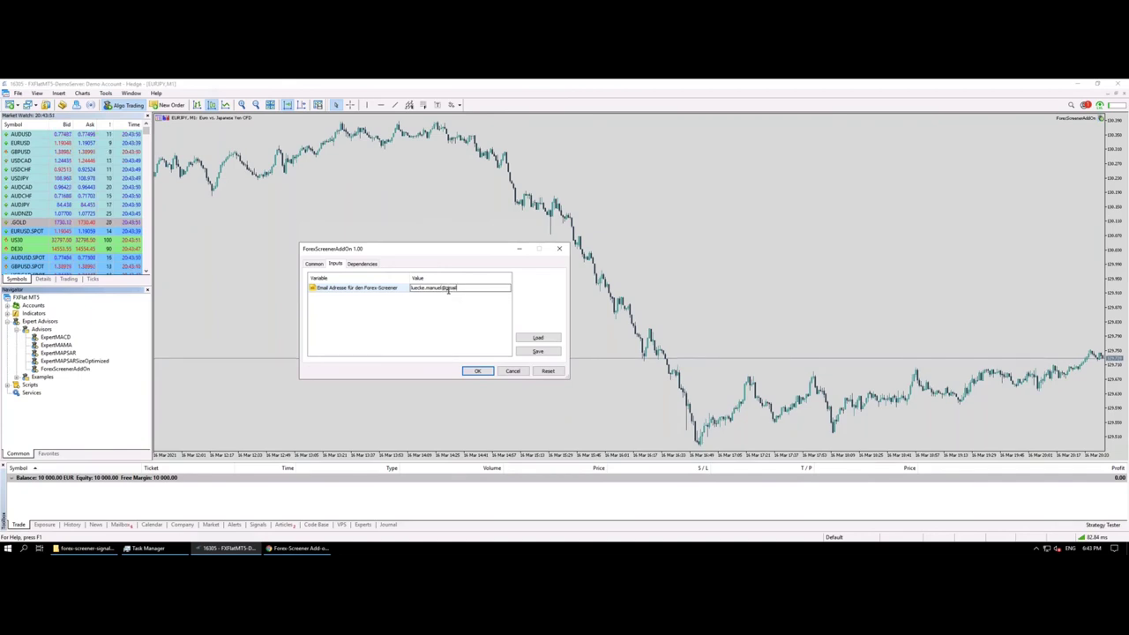
key(Return)
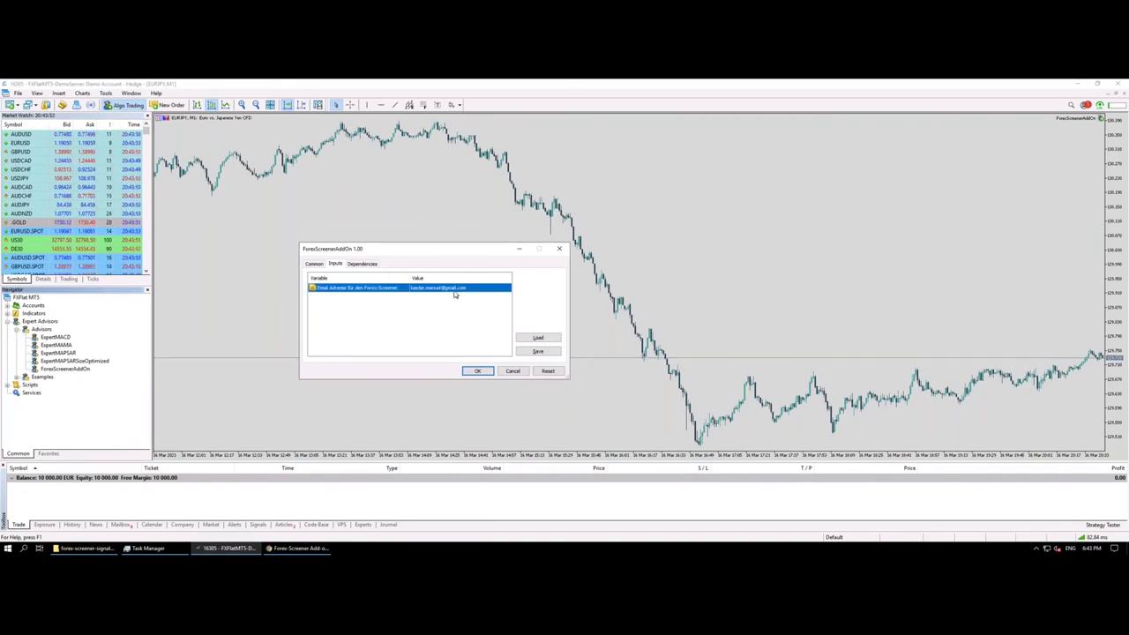
click(478, 372)
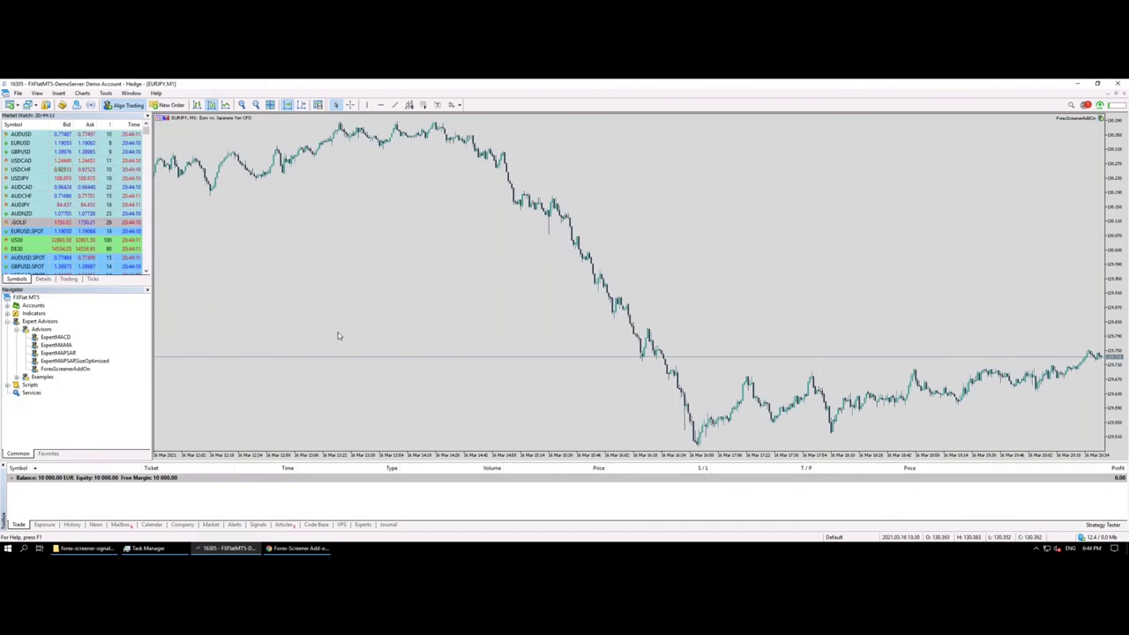
Step: Back in Forex-Screener, remove the SMA cross event filter and clear the sma search
key(ctrl+Left)
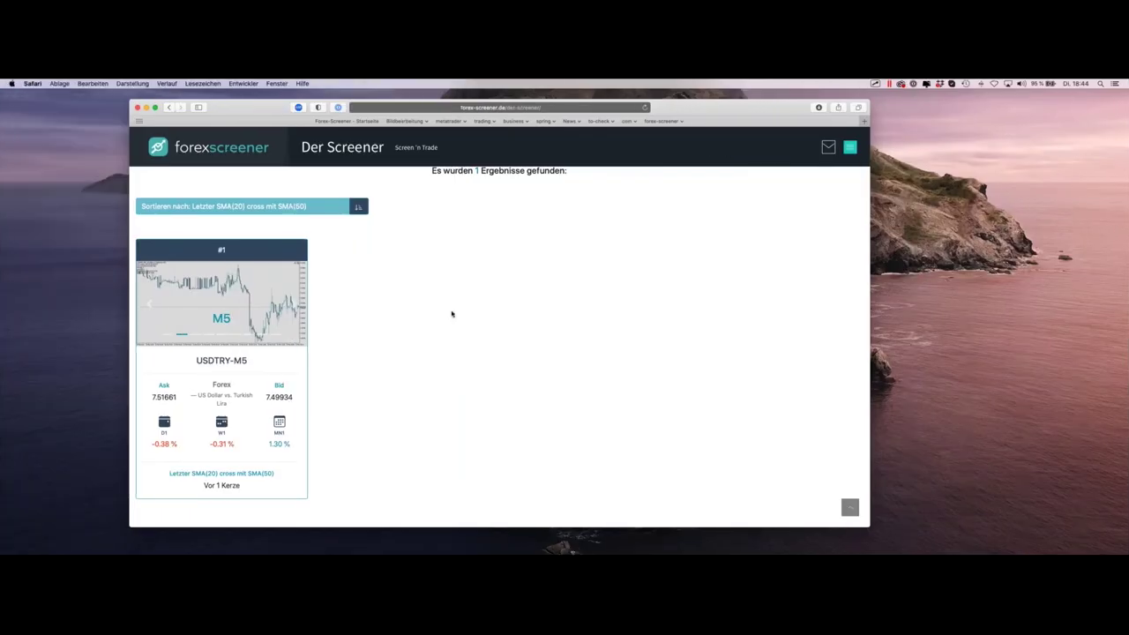
scroll(451, 315, up, 10)
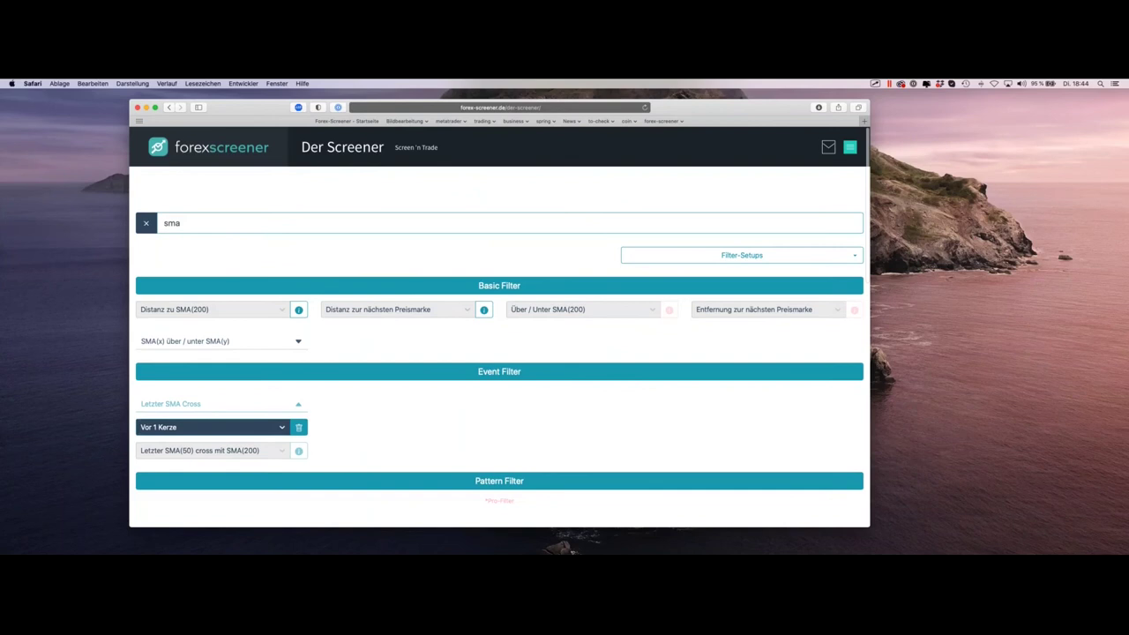
click(298, 427)
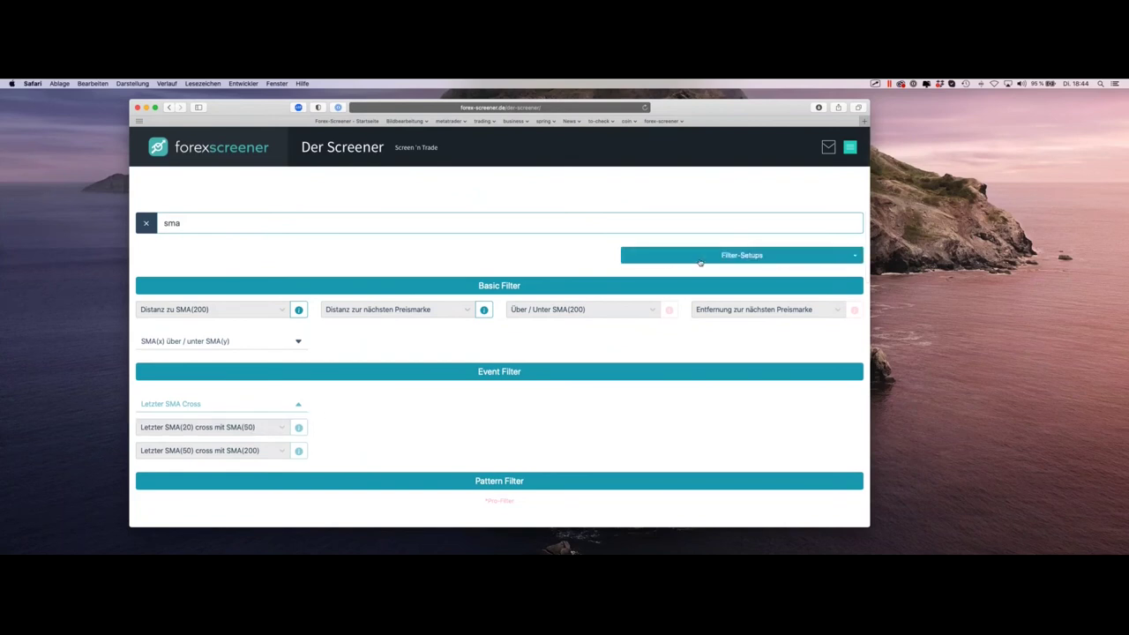
click(145, 223)
scroll(755, 255, down, 2)
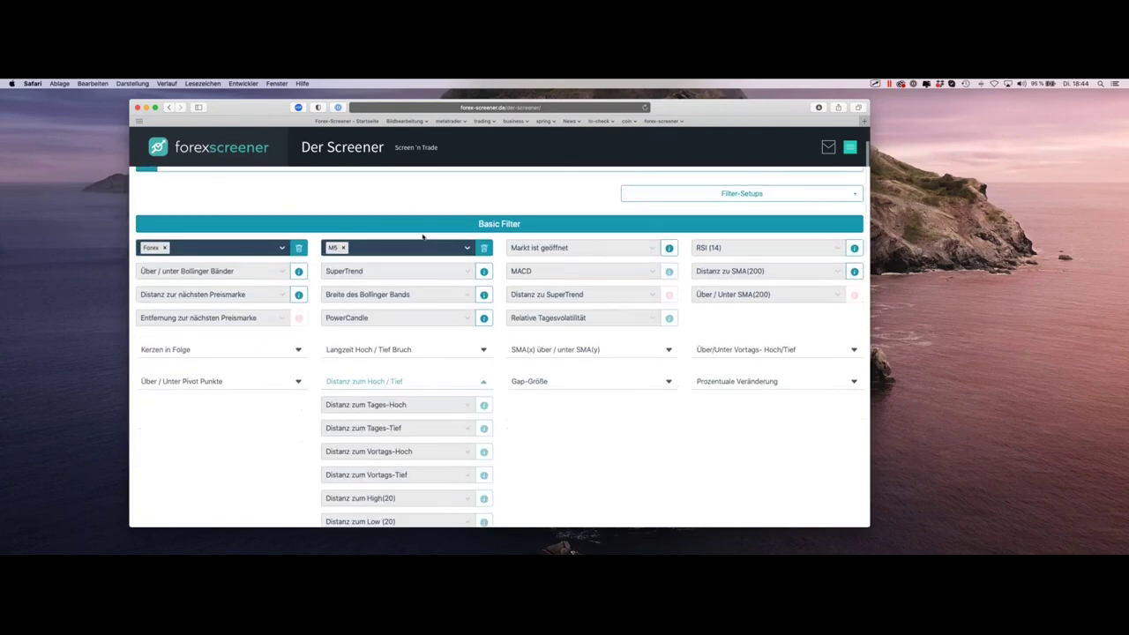
Step: Filter for RSI (14) > 80 and remove the M5 timeframe and Forex market filters
click(755, 255)
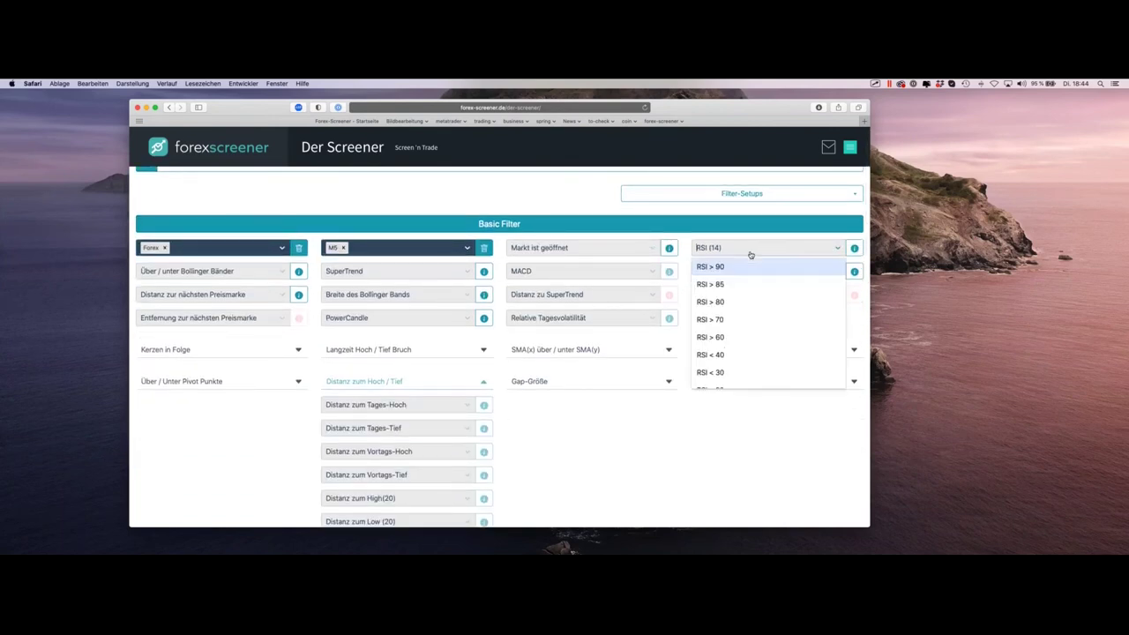
click(739, 304)
click(483, 248)
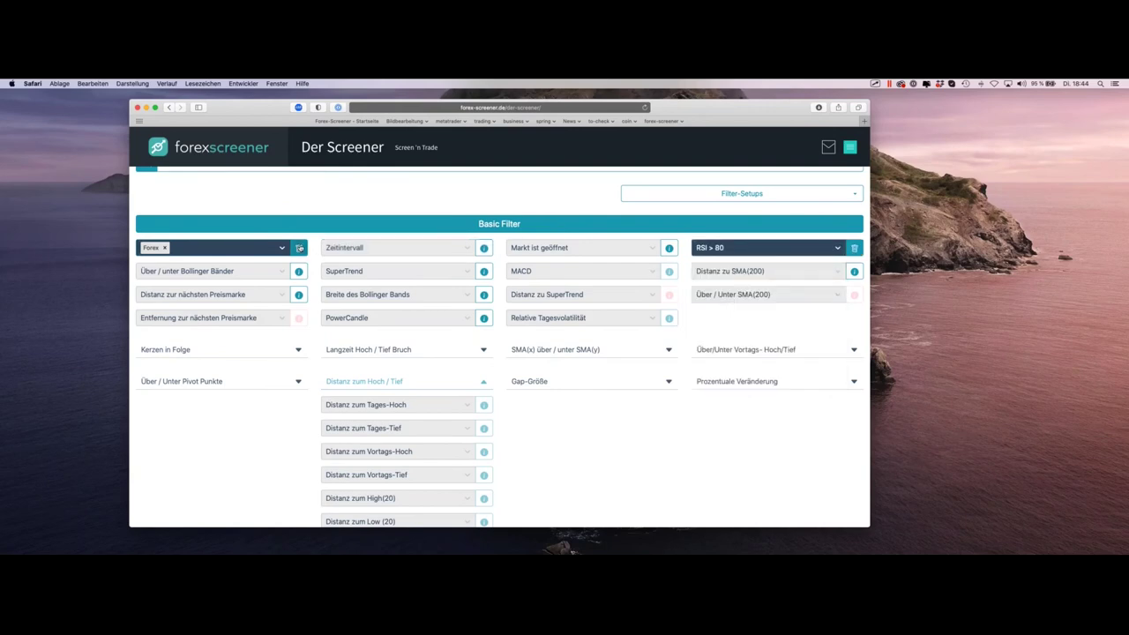
click(298, 248)
Step: Open the JD-MN1 result as a chart in the MetaTrader terminal
scroll(459, 264, down, 10)
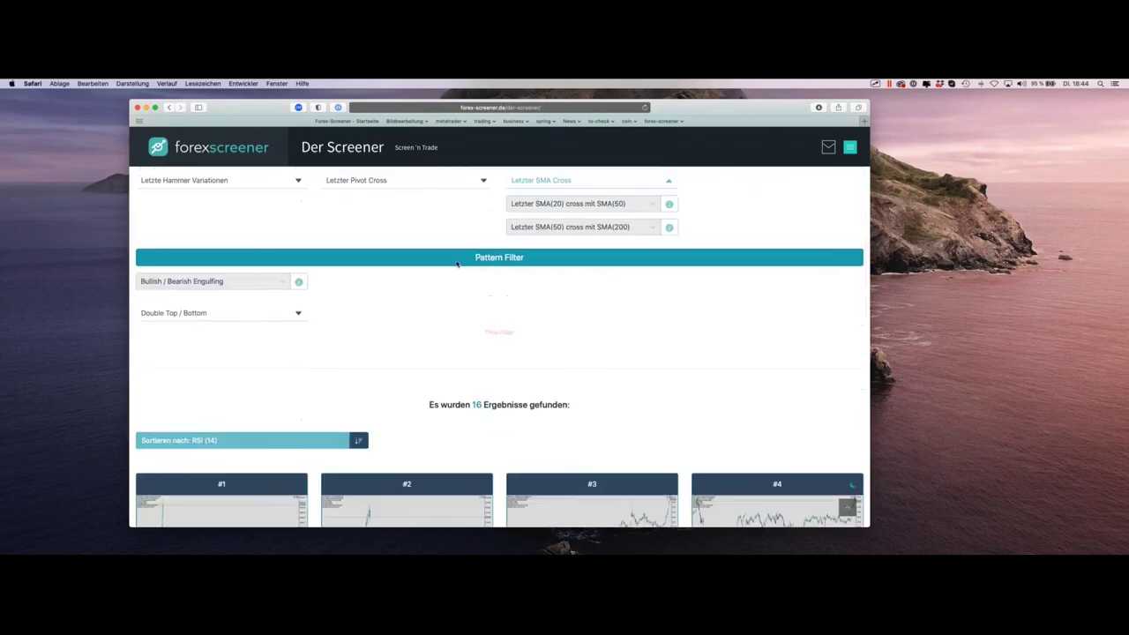
scroll(458, 262, up, 3)
click(458, 320)
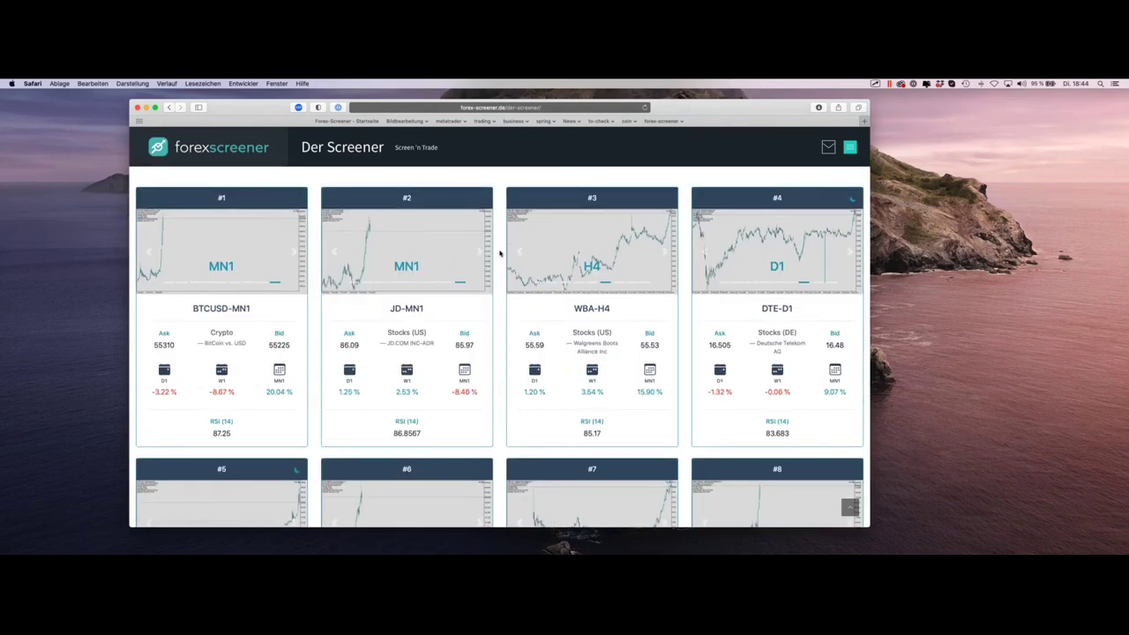
key(ctrl+Right)
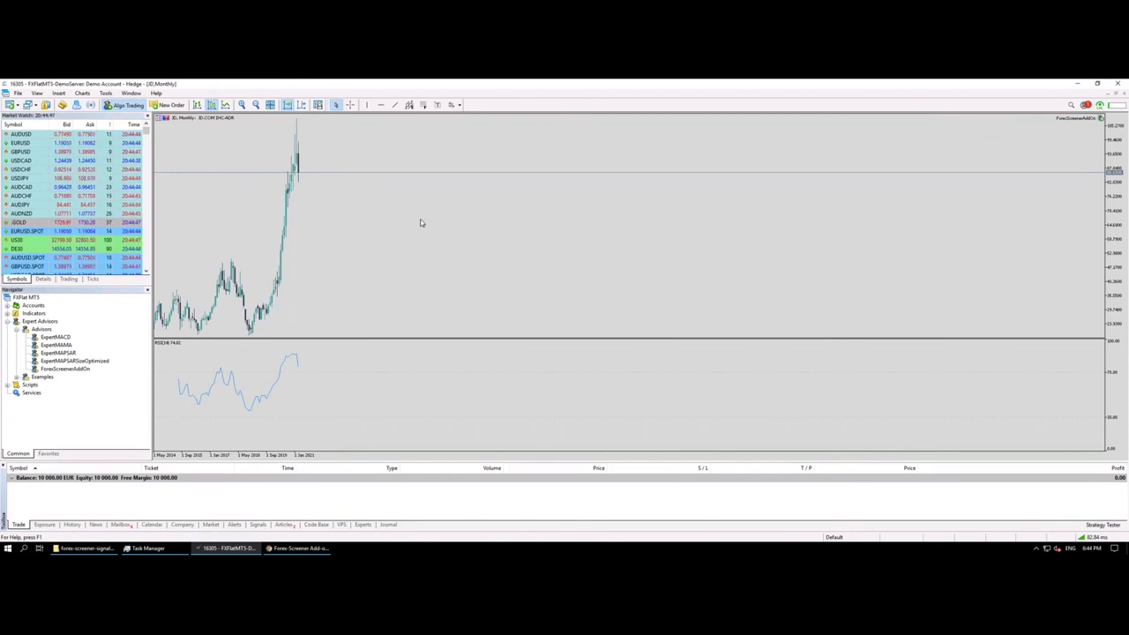
Step: Leave the JD monthly chart via Mission Control and return to the Safari space with the RSI > 80 results
key(ctrl+Up)
click(507, 115)
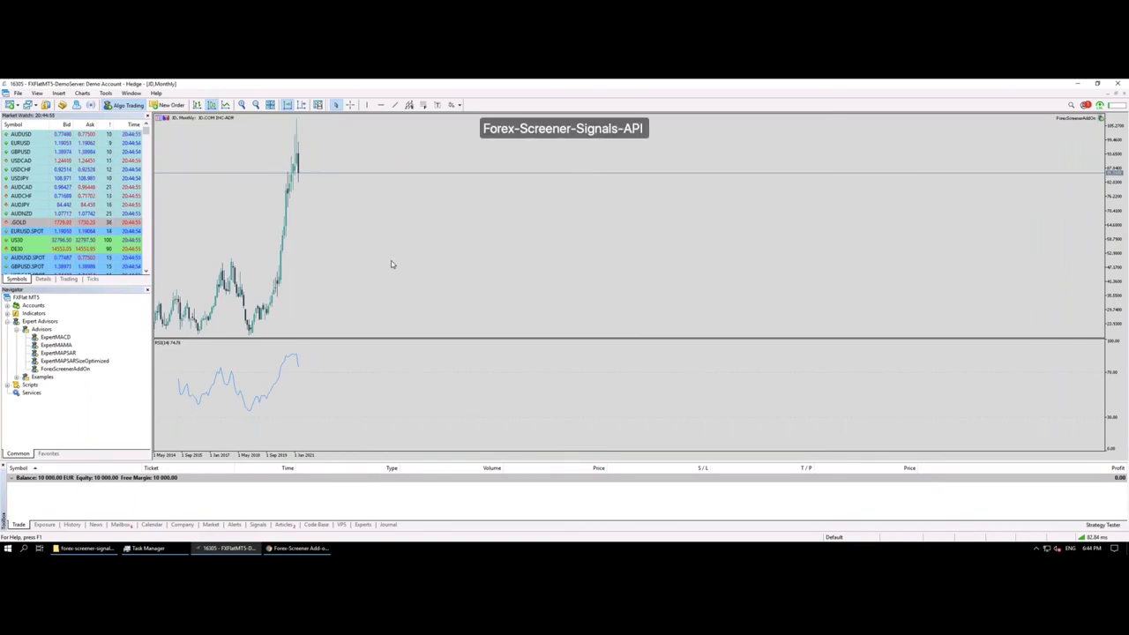
key(ctrl+Left)
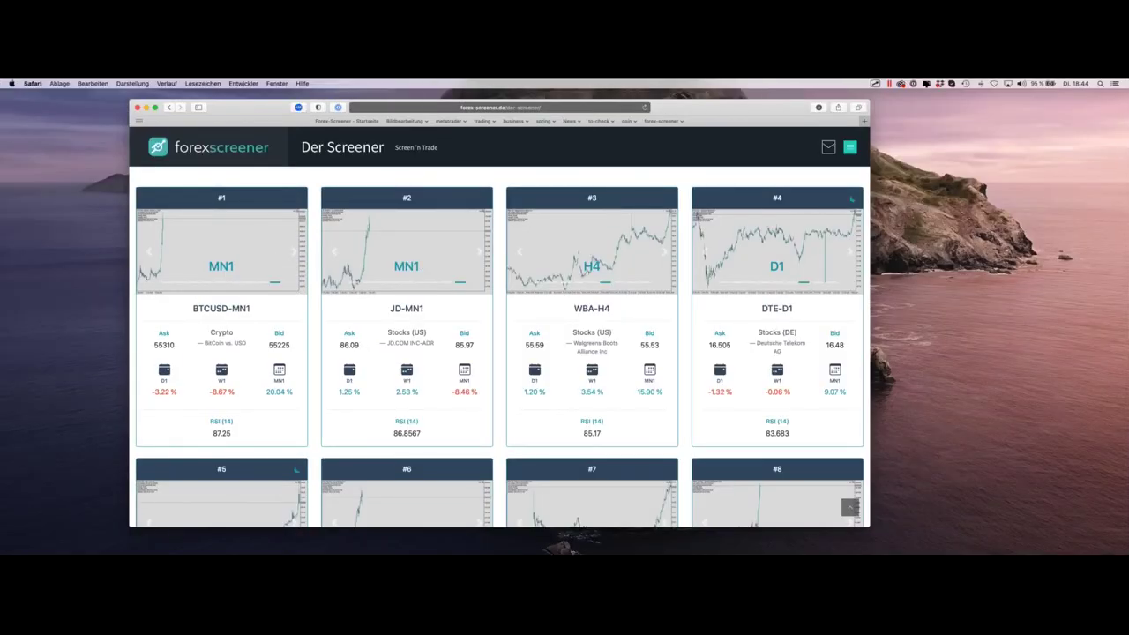
mouse_move(468, 320)
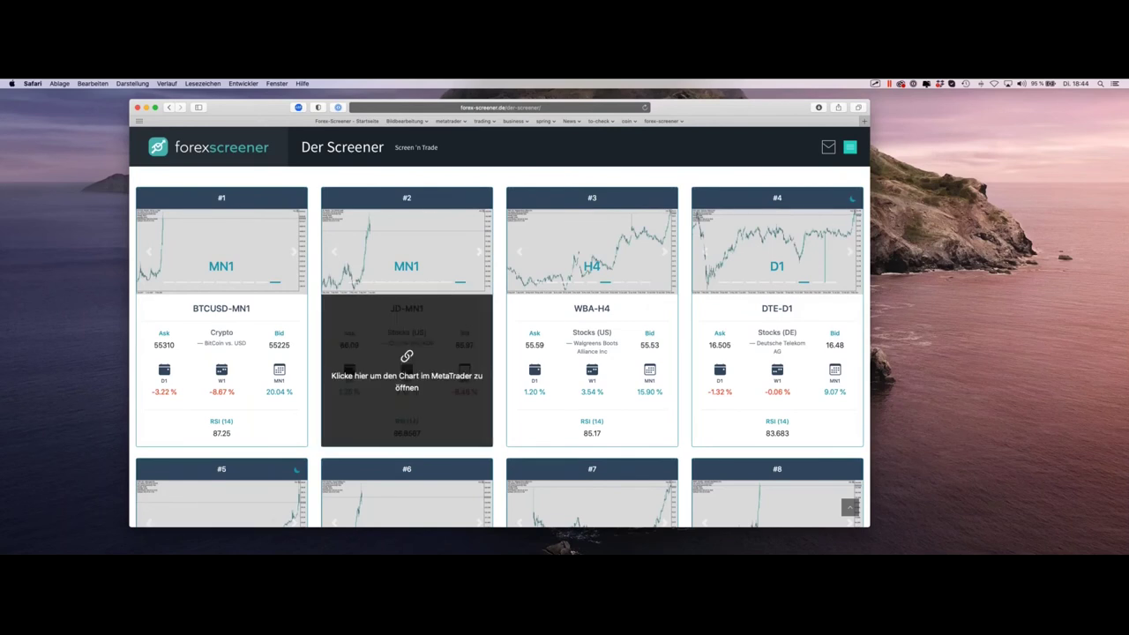